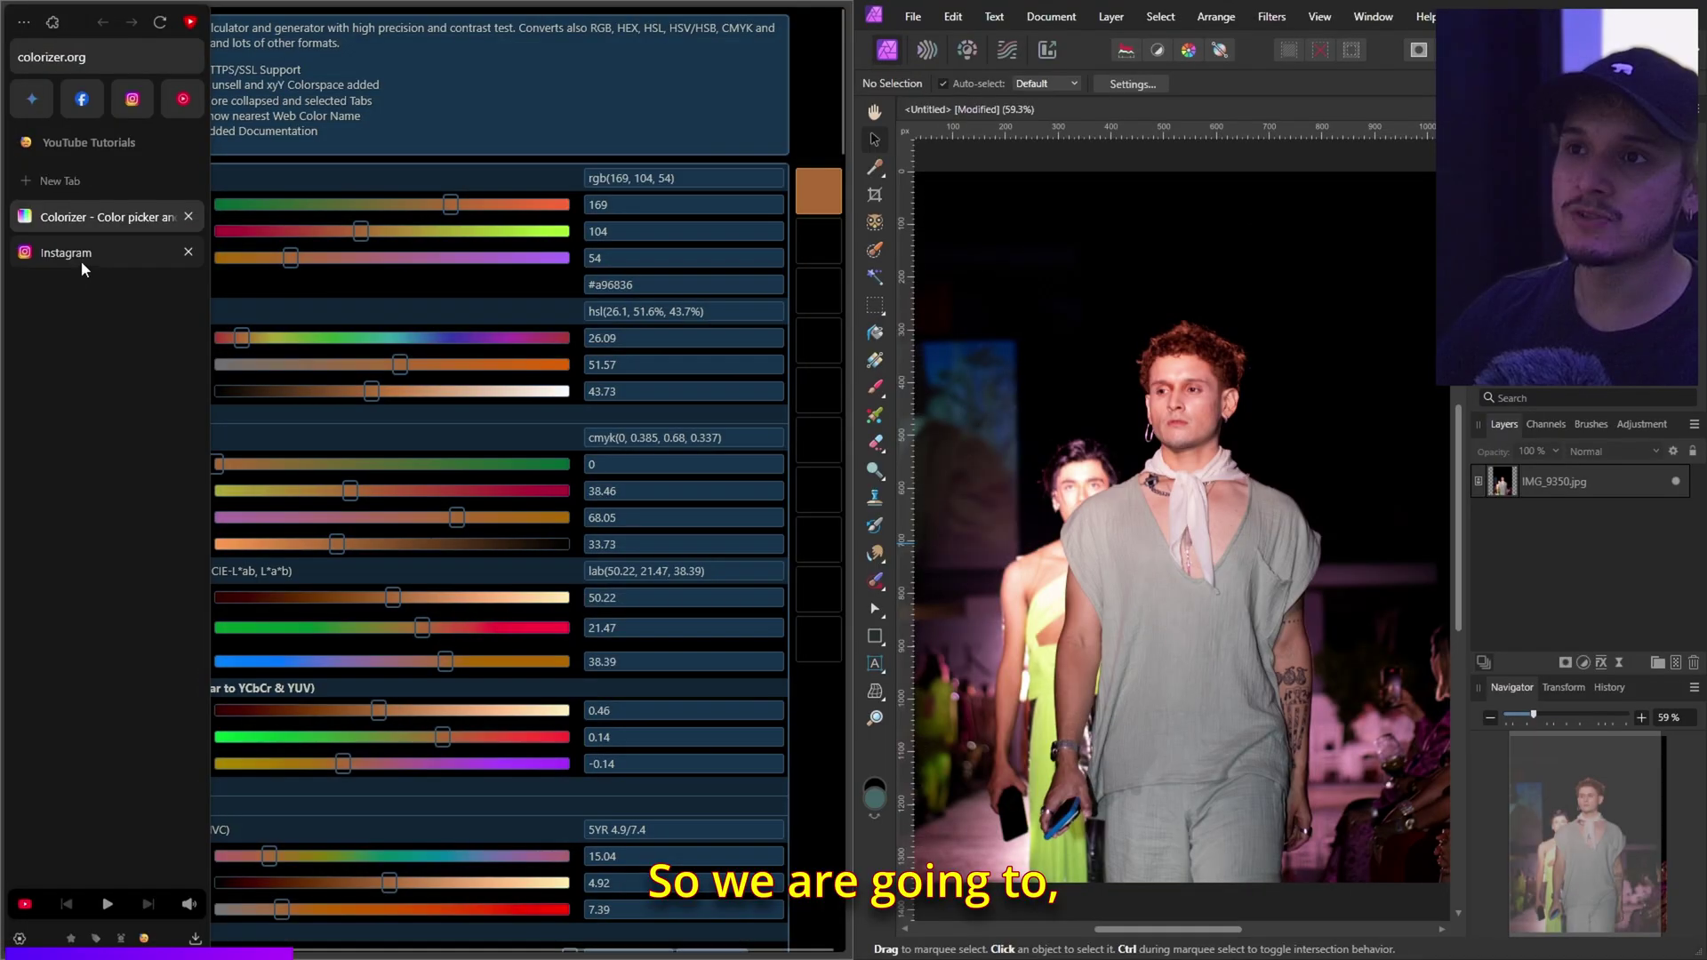
- Browse the colorpalette.cinema Instagram profile and its grid of film stills with colour palettes
left_click(82, 260)
scroll(597, 483, "up", 7)
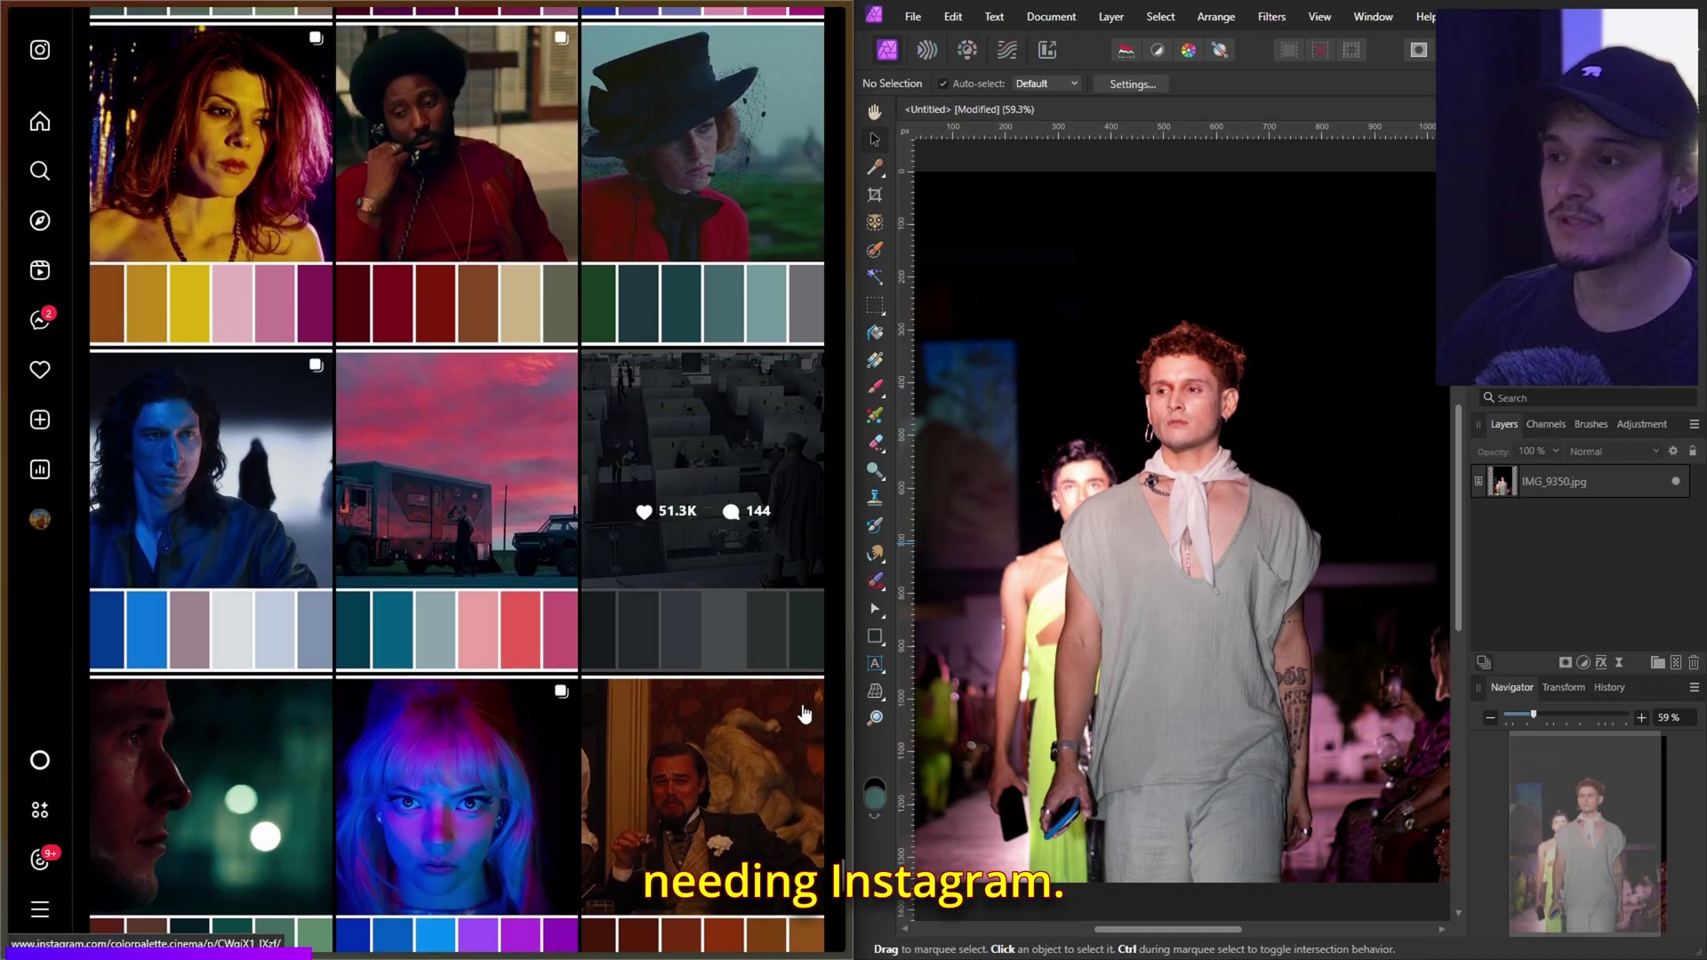
left_click_drag(839, 876, 869, 25)
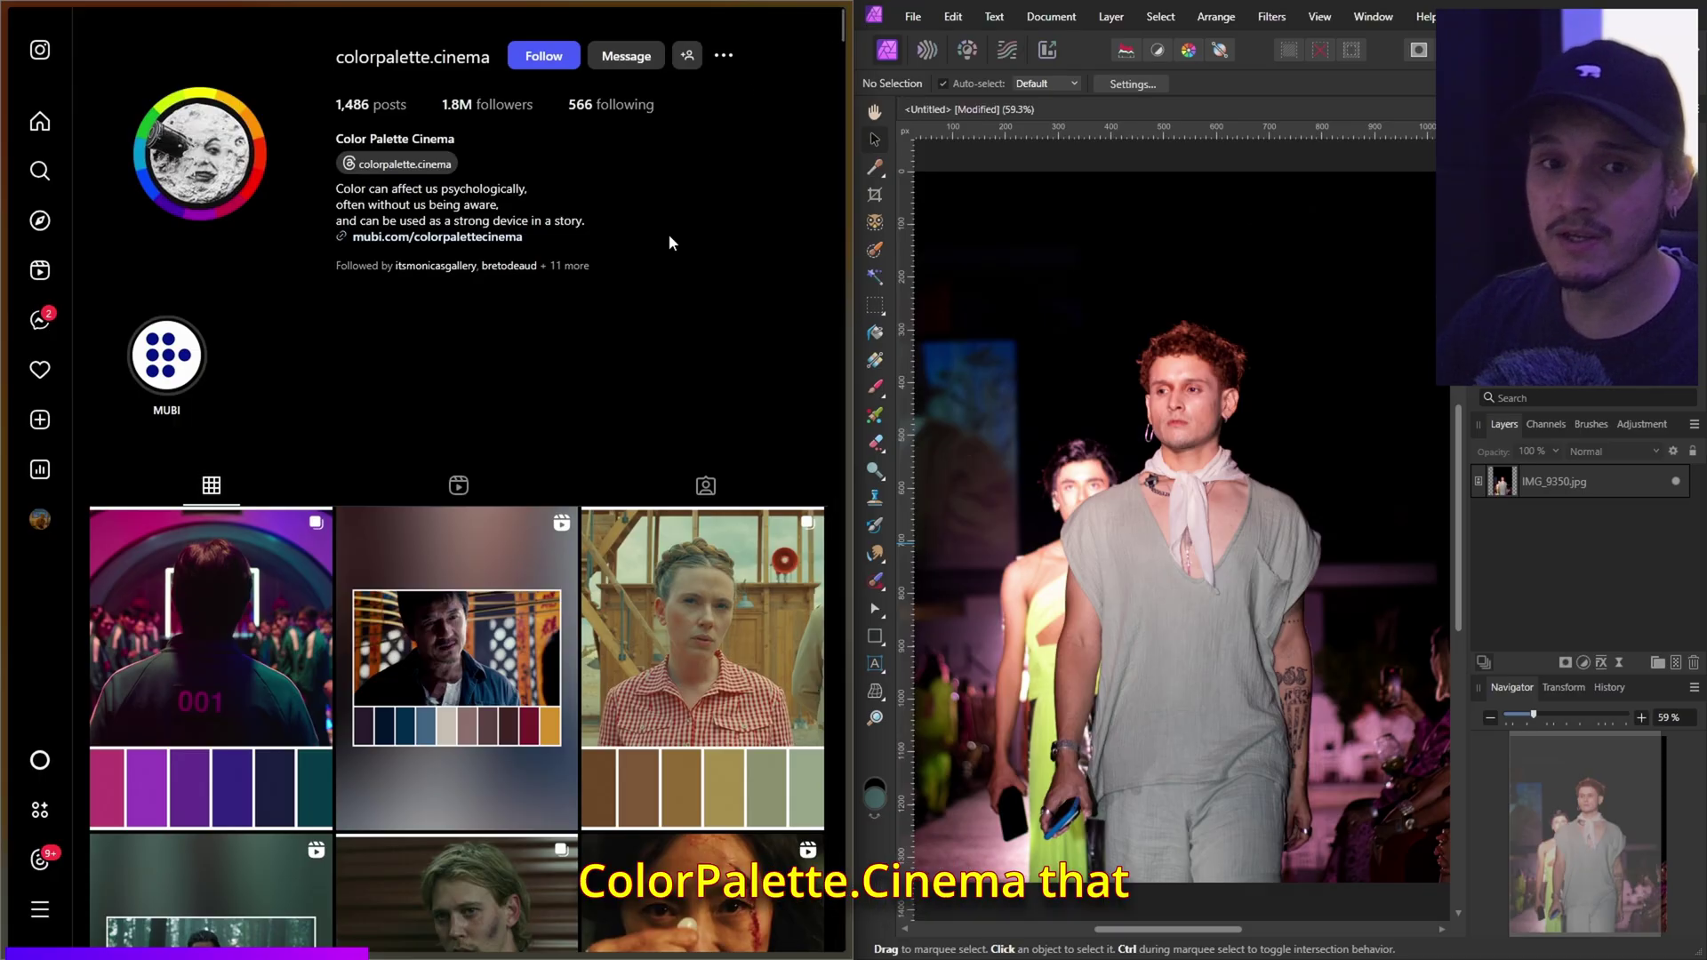
scroll(779, 301, "down", 7)
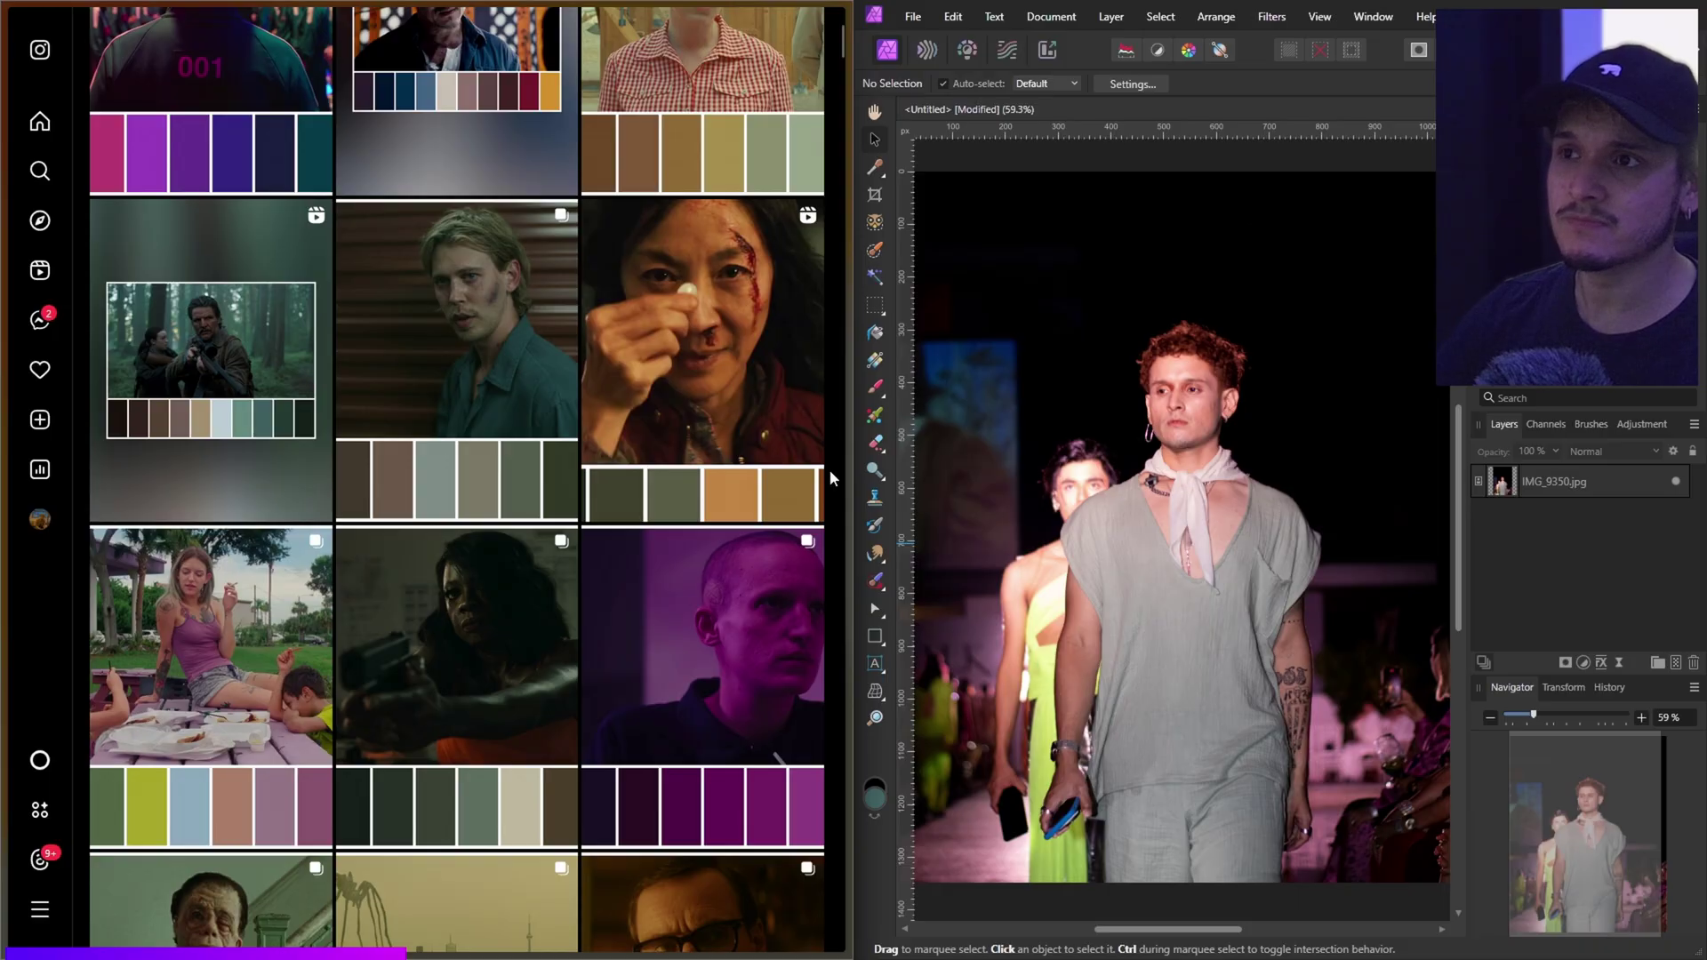
scroll(828, 467, "down", 6)
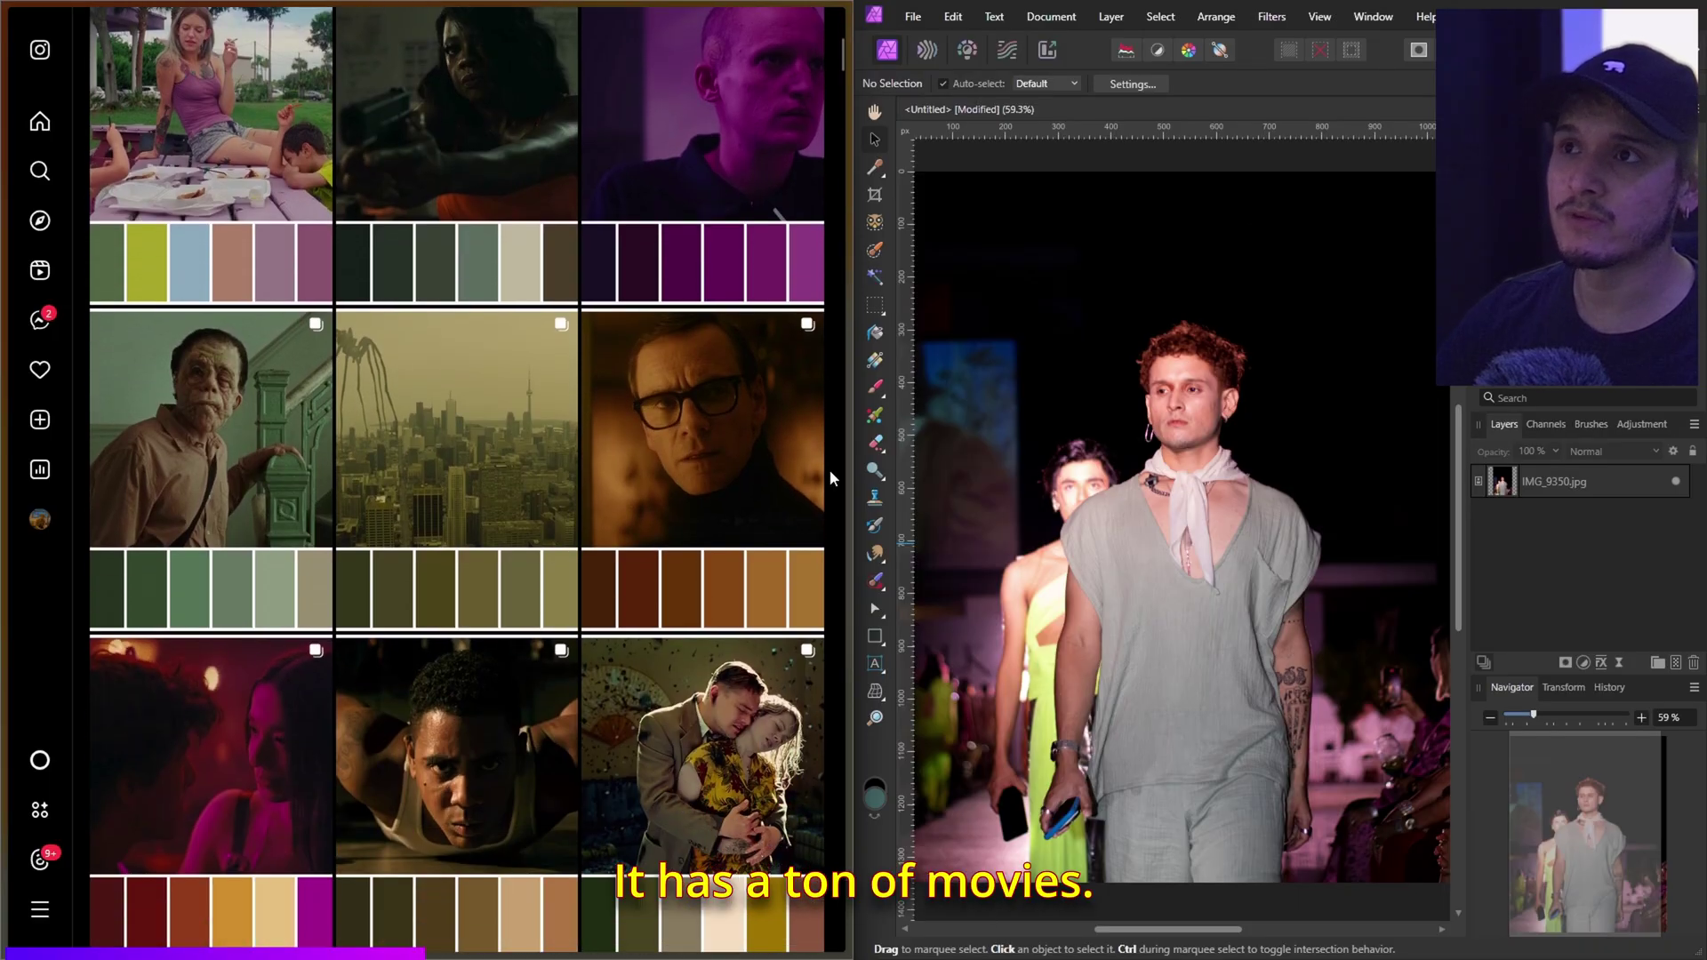
scroll(828, 468, "down", 3)
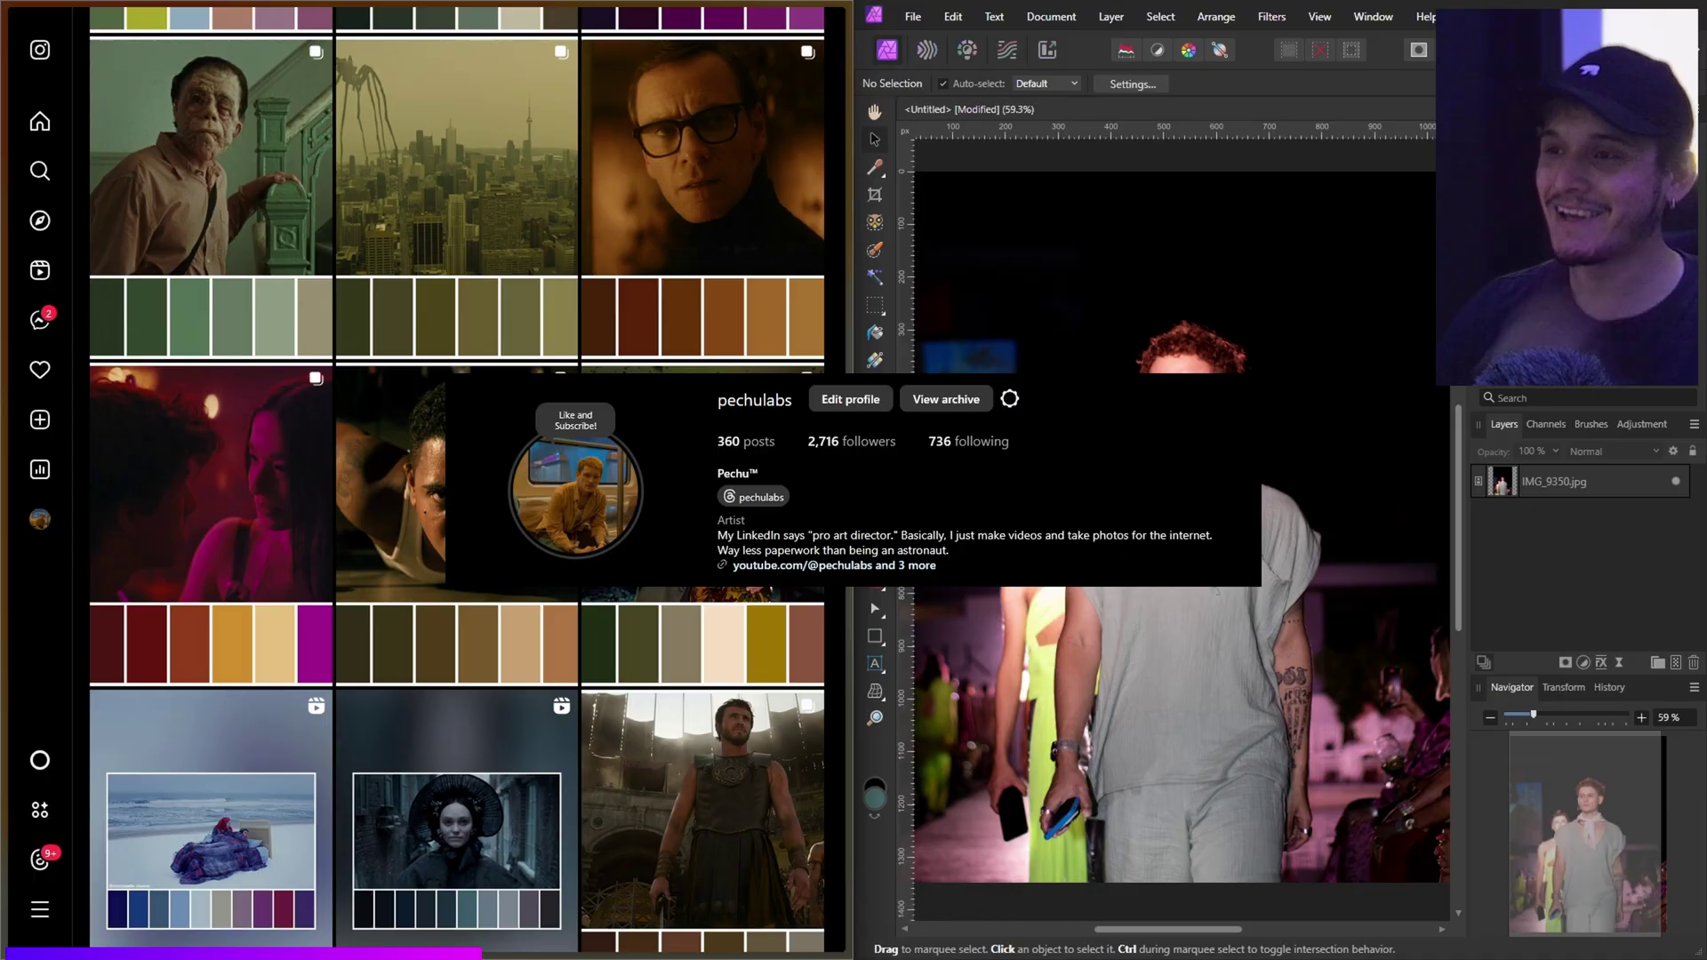
- On the Colorizer page, collapse the CMYK, Lab and YPbPr sections and expand the HSV / HSB section
mouse_move(9, 295)
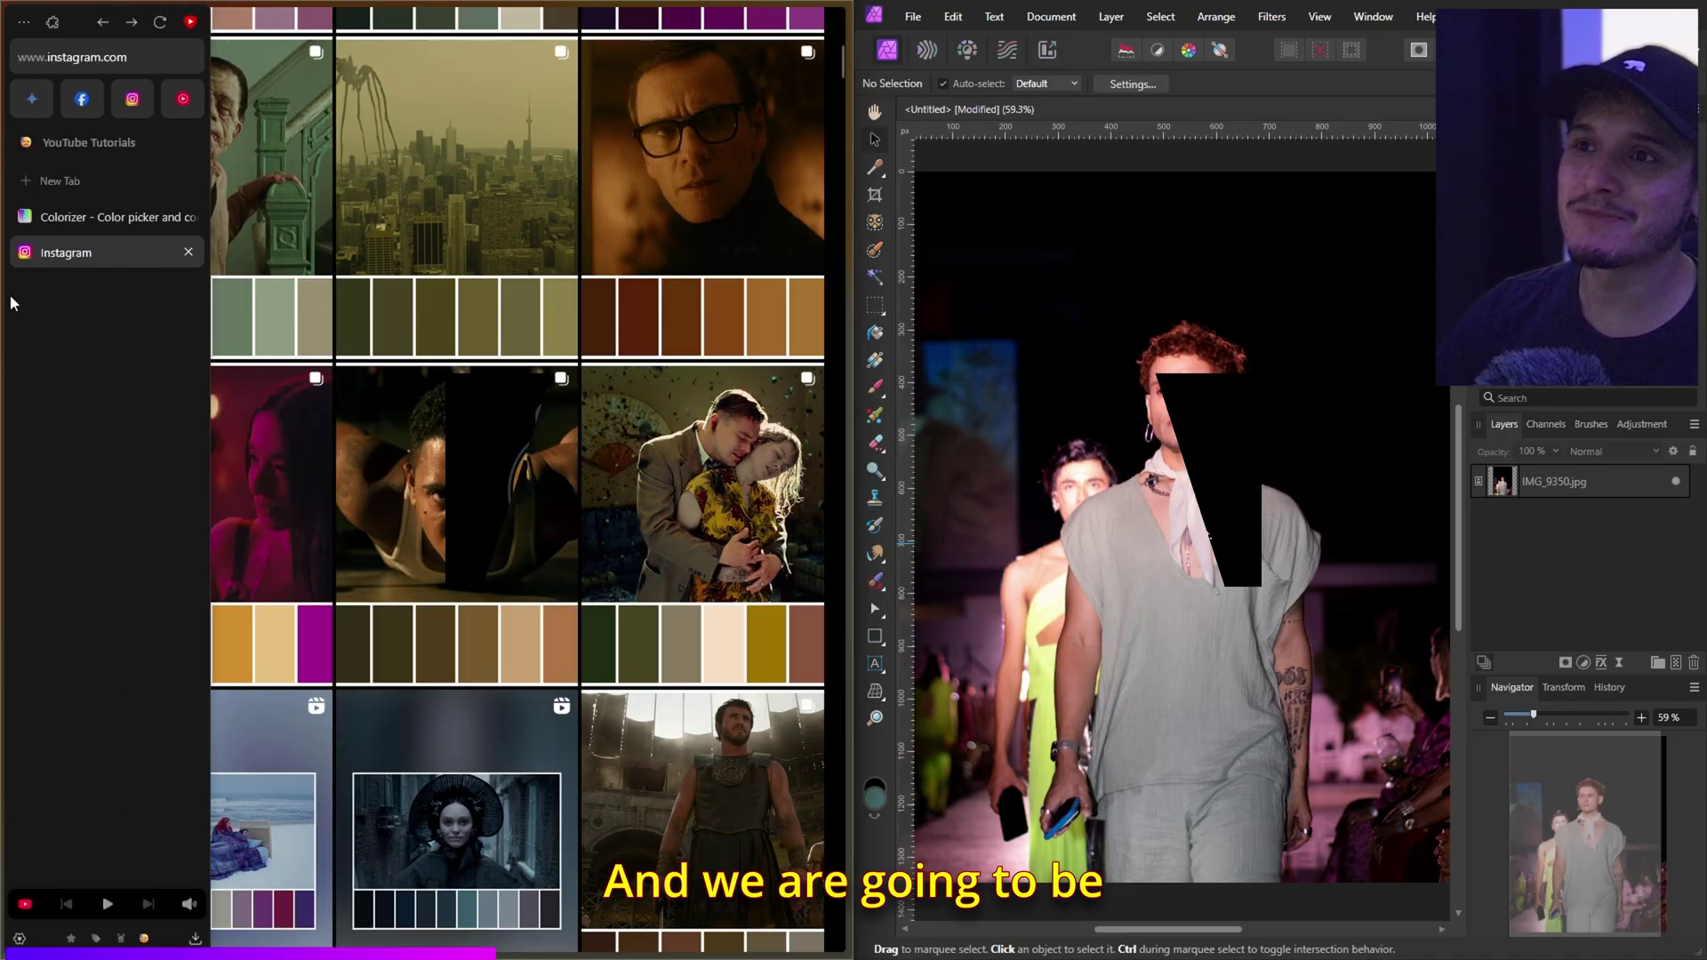
left_click(94, 230)
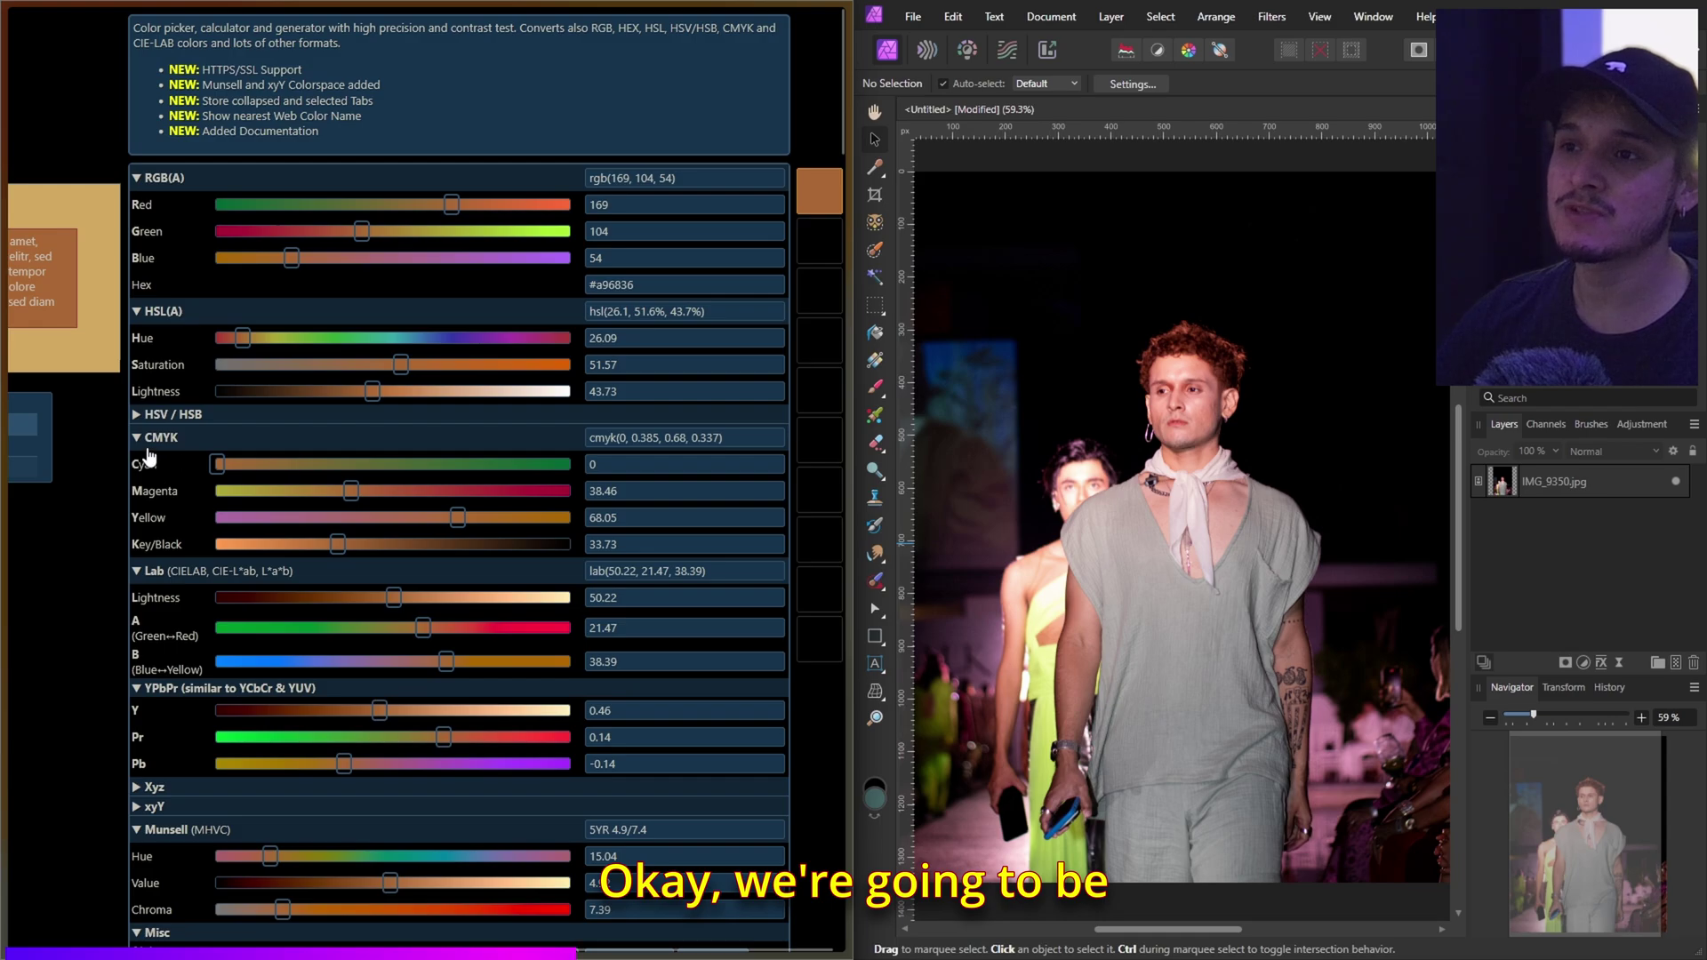
left_click(139, 439)
left_click(139, 465)
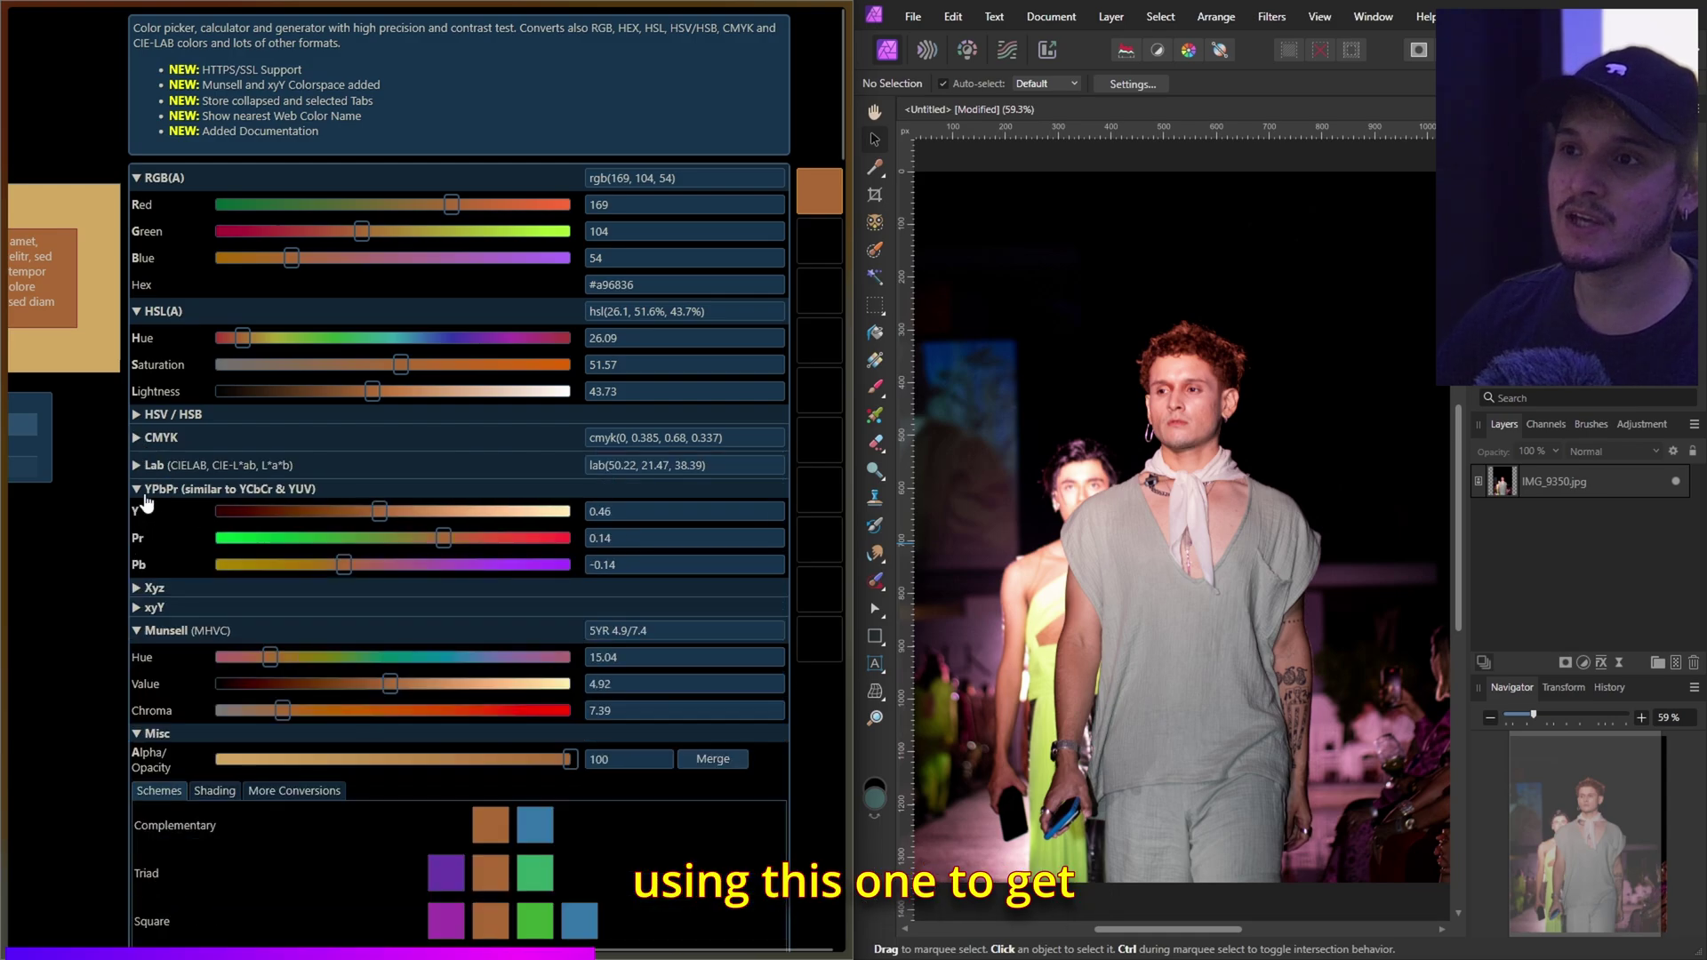
left_click(145, 496)
left_click(163, 416)
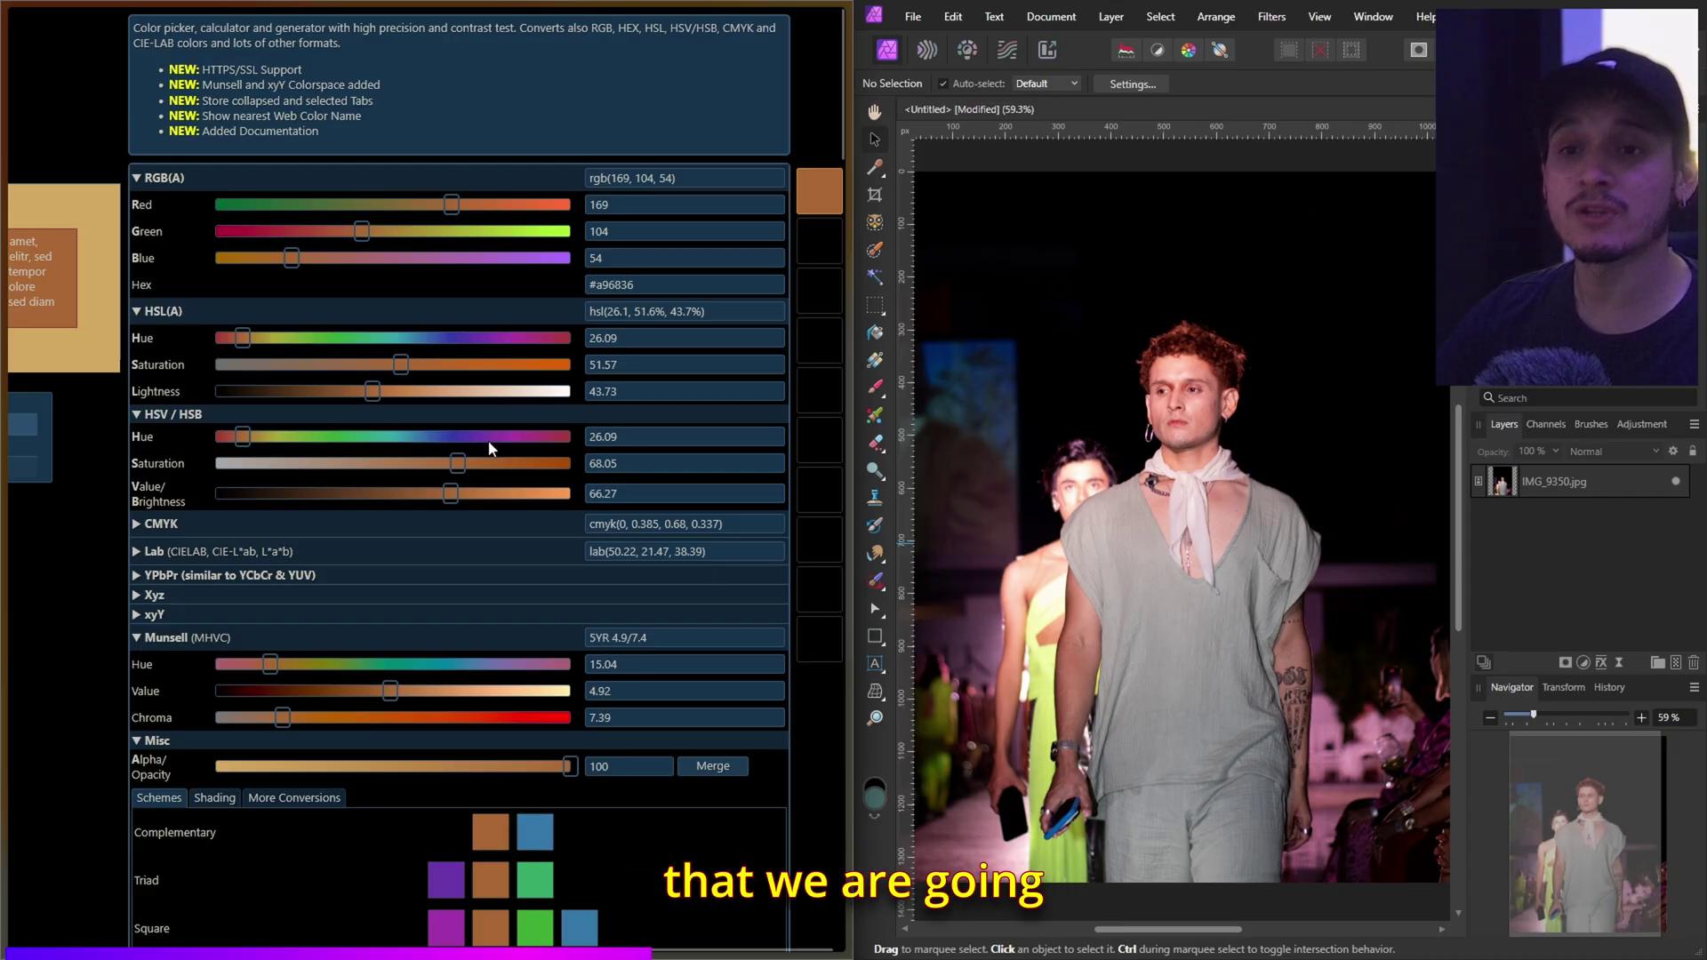
- Open the "Fallen Angels" (1995) post on colorpalette.cinema and advance to the fourth still, showing the orange-haired woman
mouse_move(7, 267)
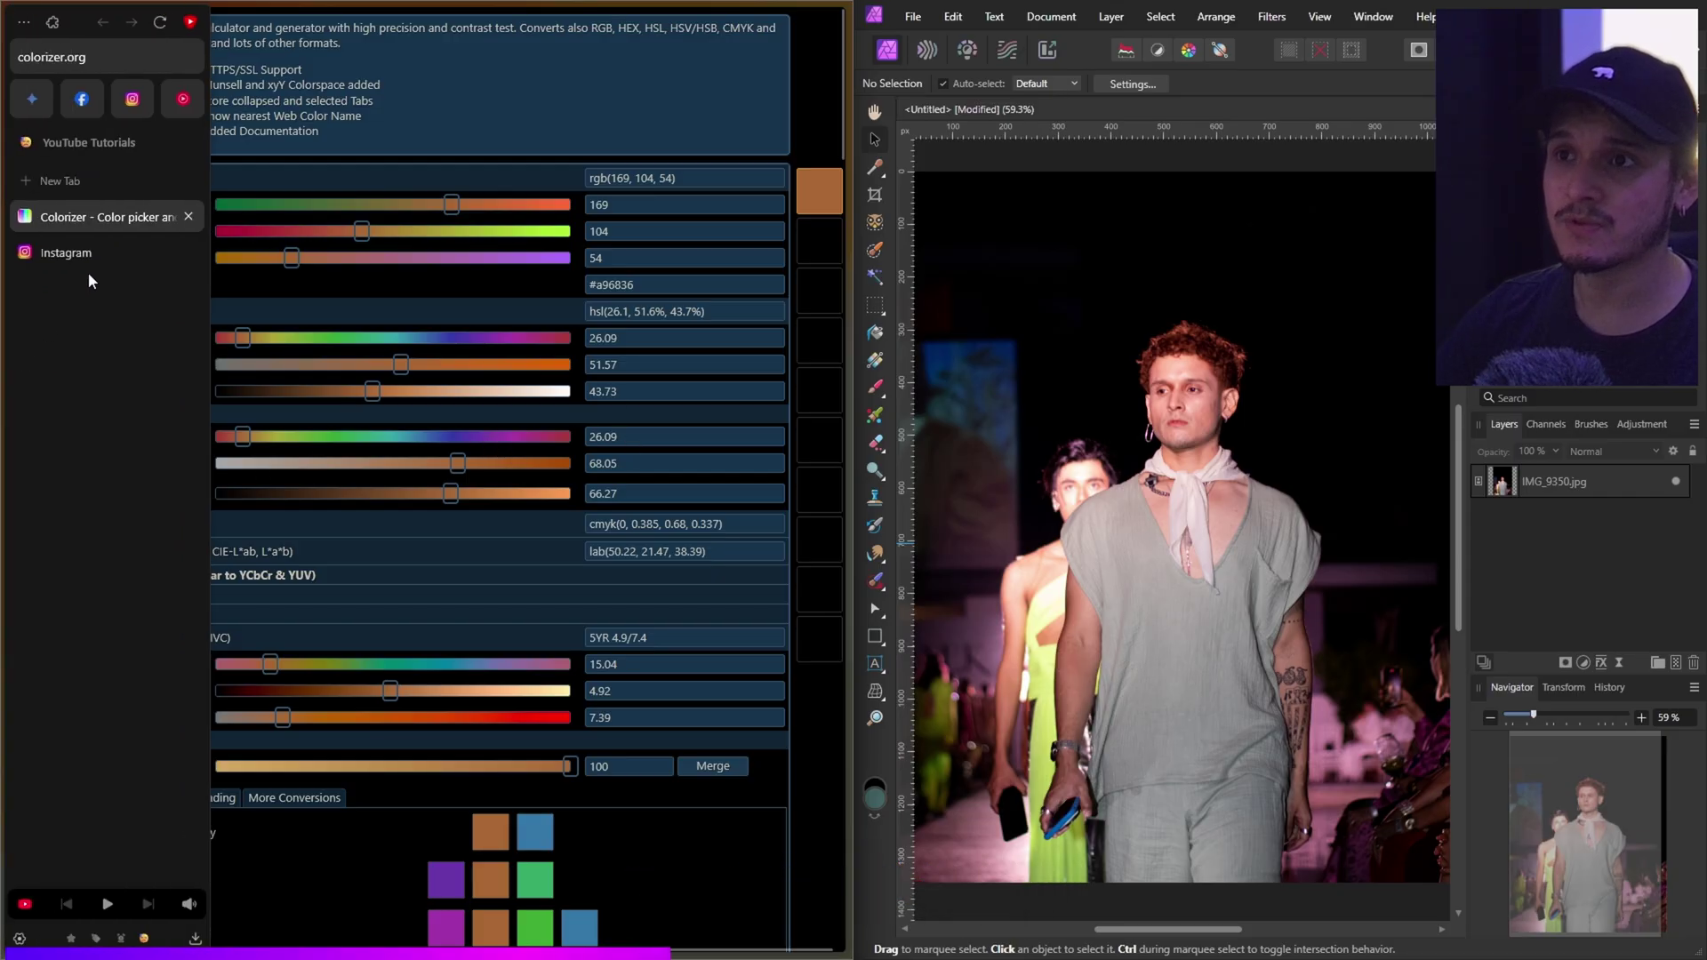
left_click(84, 254)
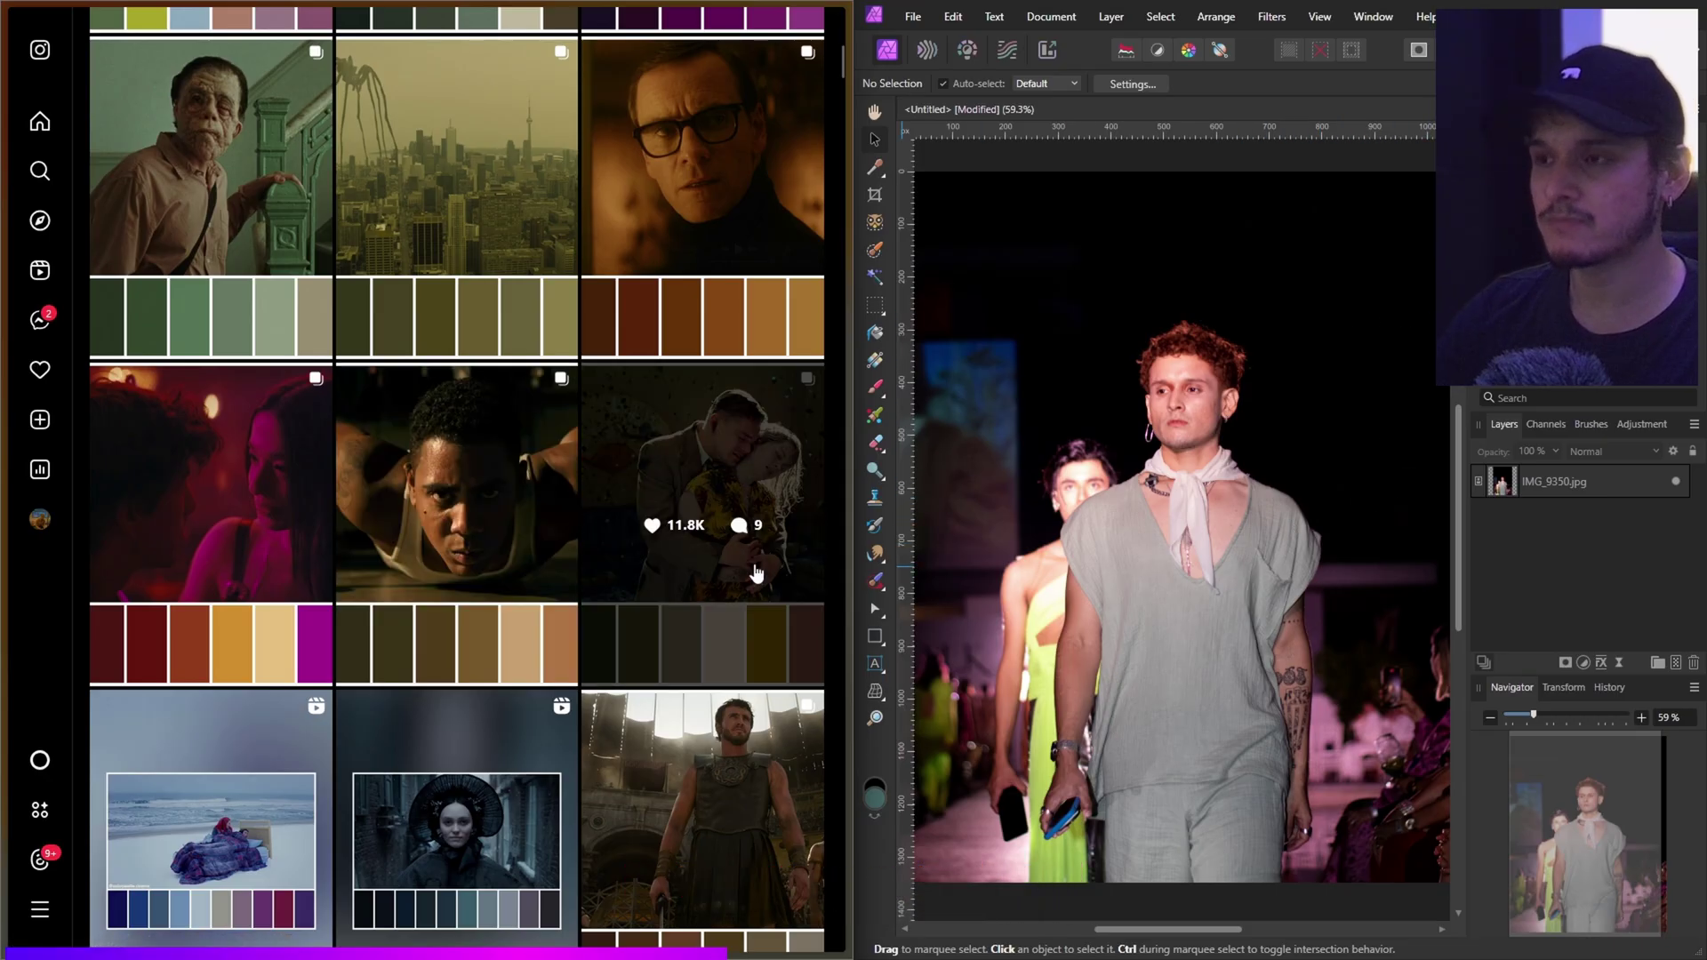
scroll(704, 491, "down", 5)
scroll(704, 492, "down", 12)
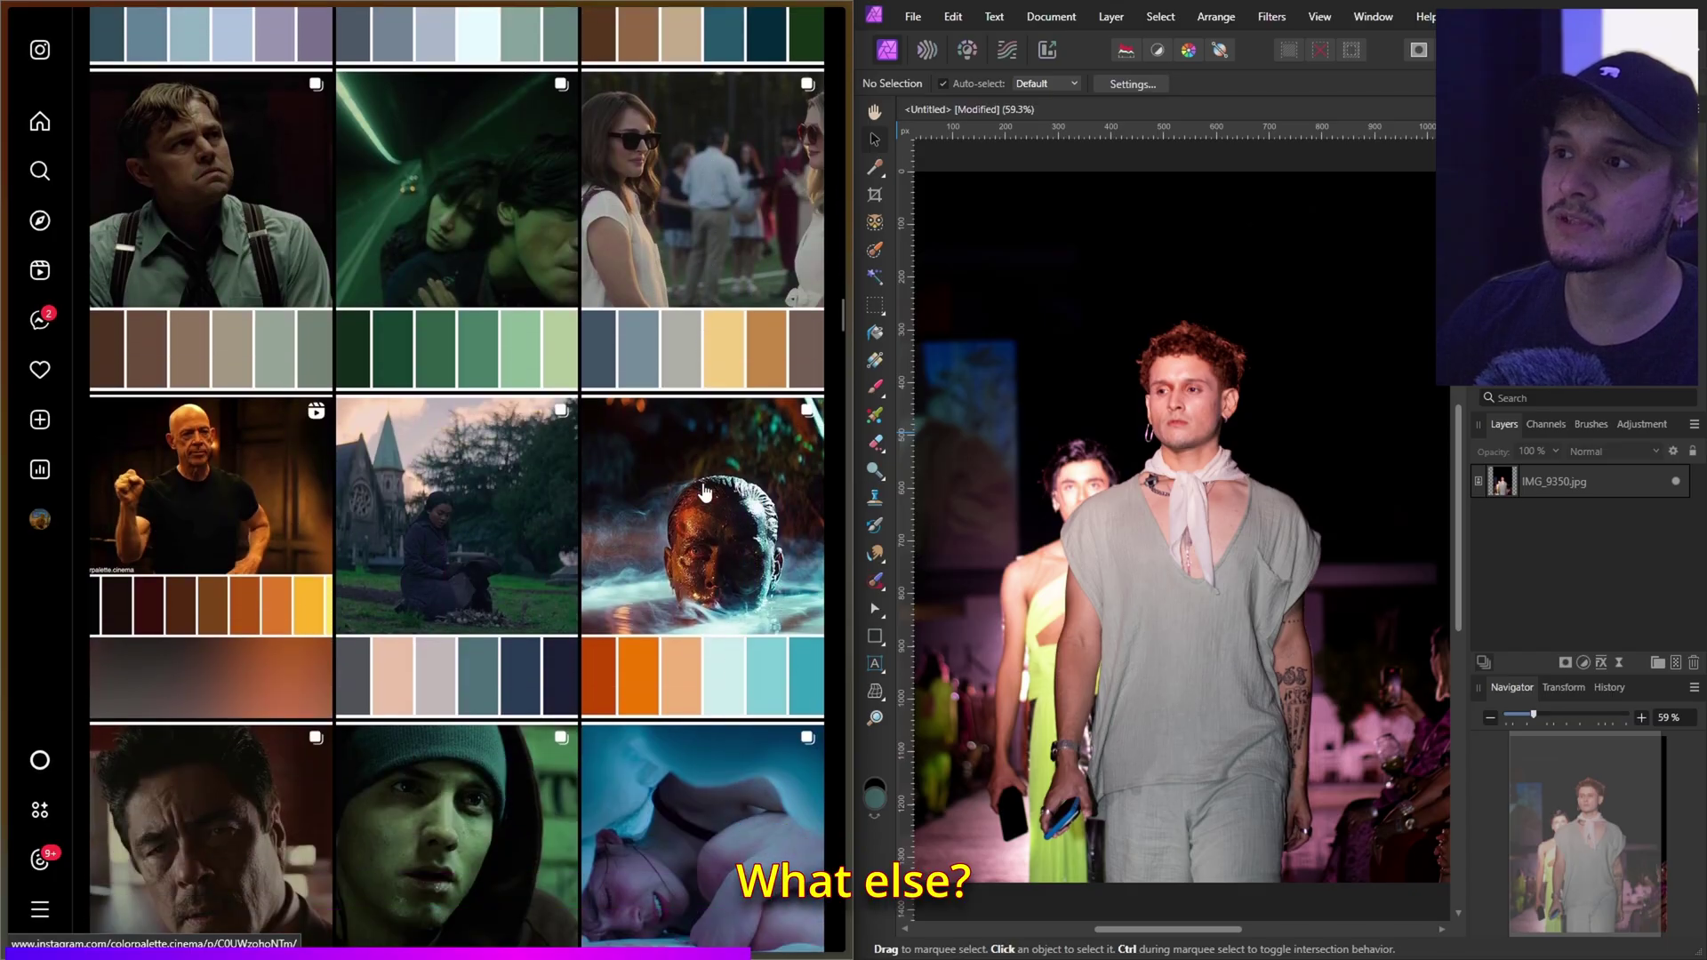
scroll(704, 492, "down", 2)
scroll(516, 382, "up", 3)
left_click(514, 381)
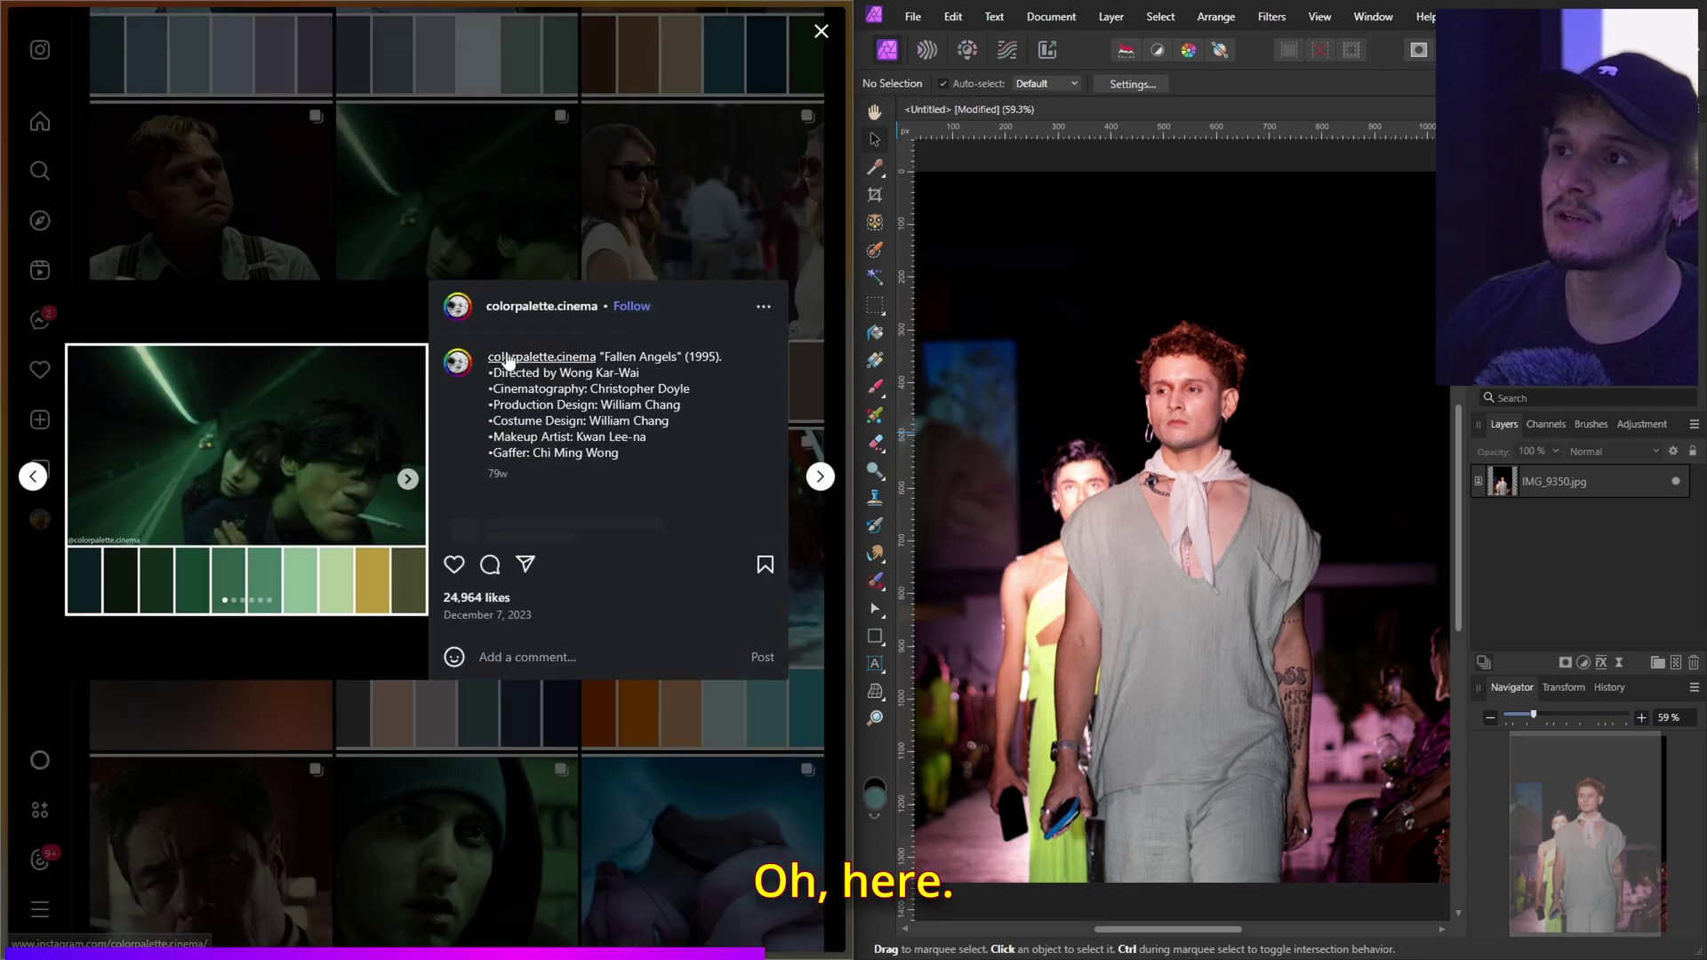
left_click(412, 479)
left_click(412, 479)
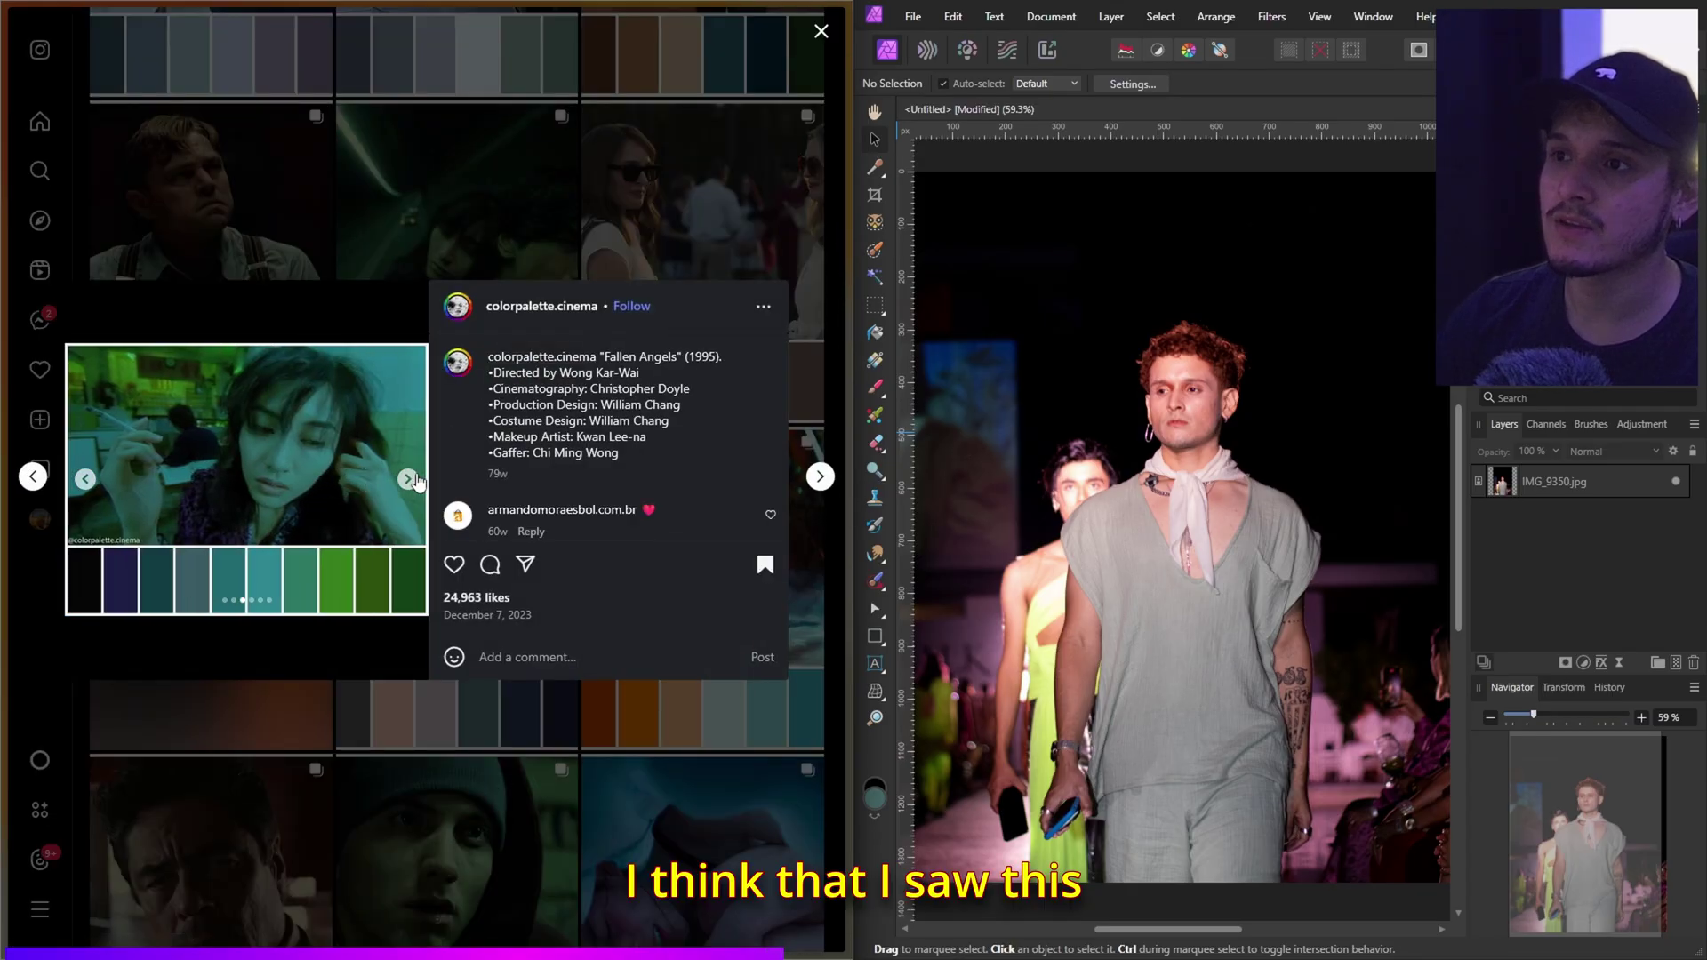
left_click(412, 479)
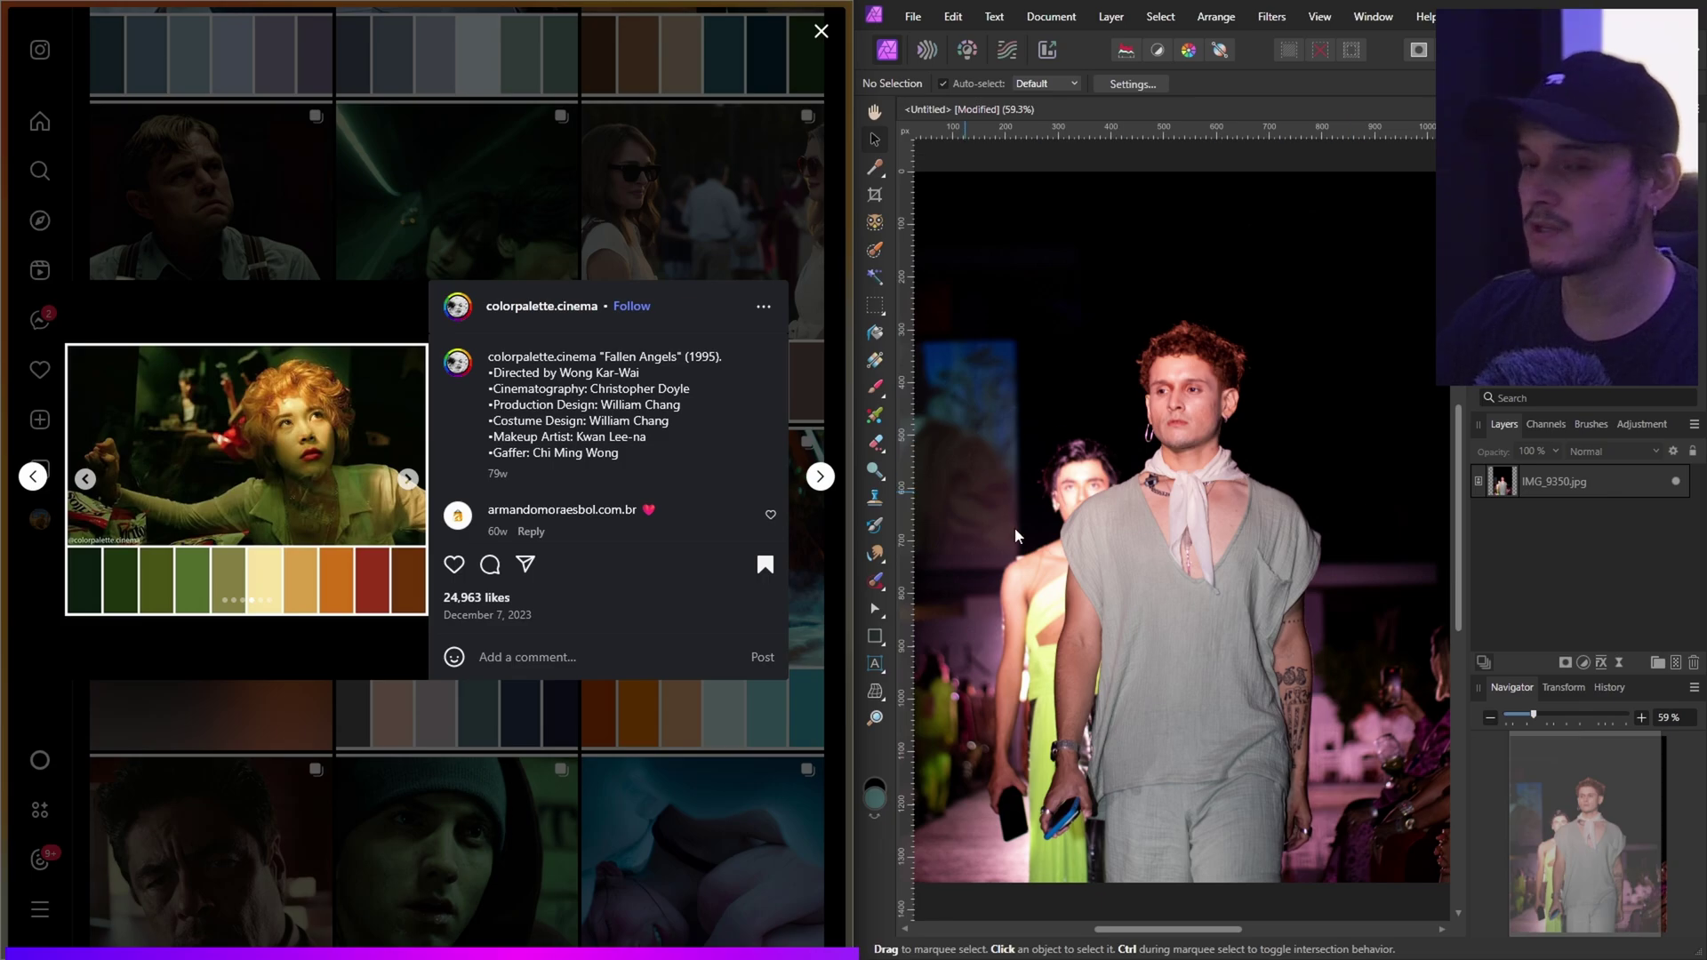
- Switch to Affinity Photo and add a Gradient Map adjustment to the IMG_9350.jpg layer
left_click(1587, 484)
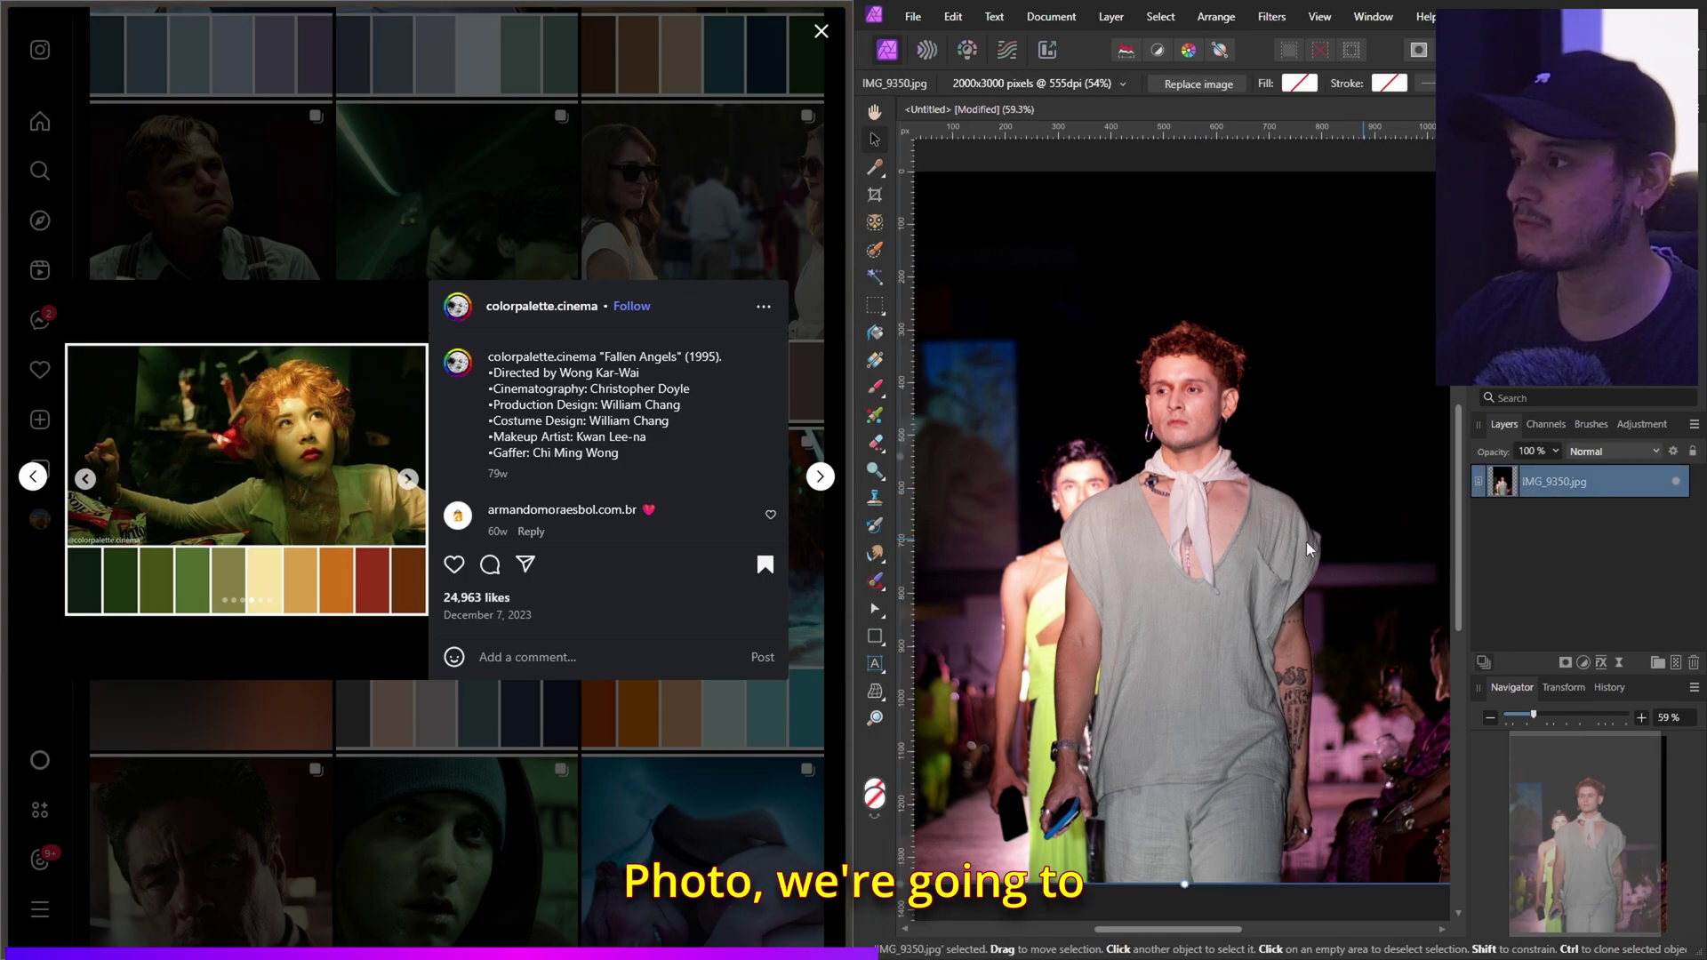
left_click(1582, 664)
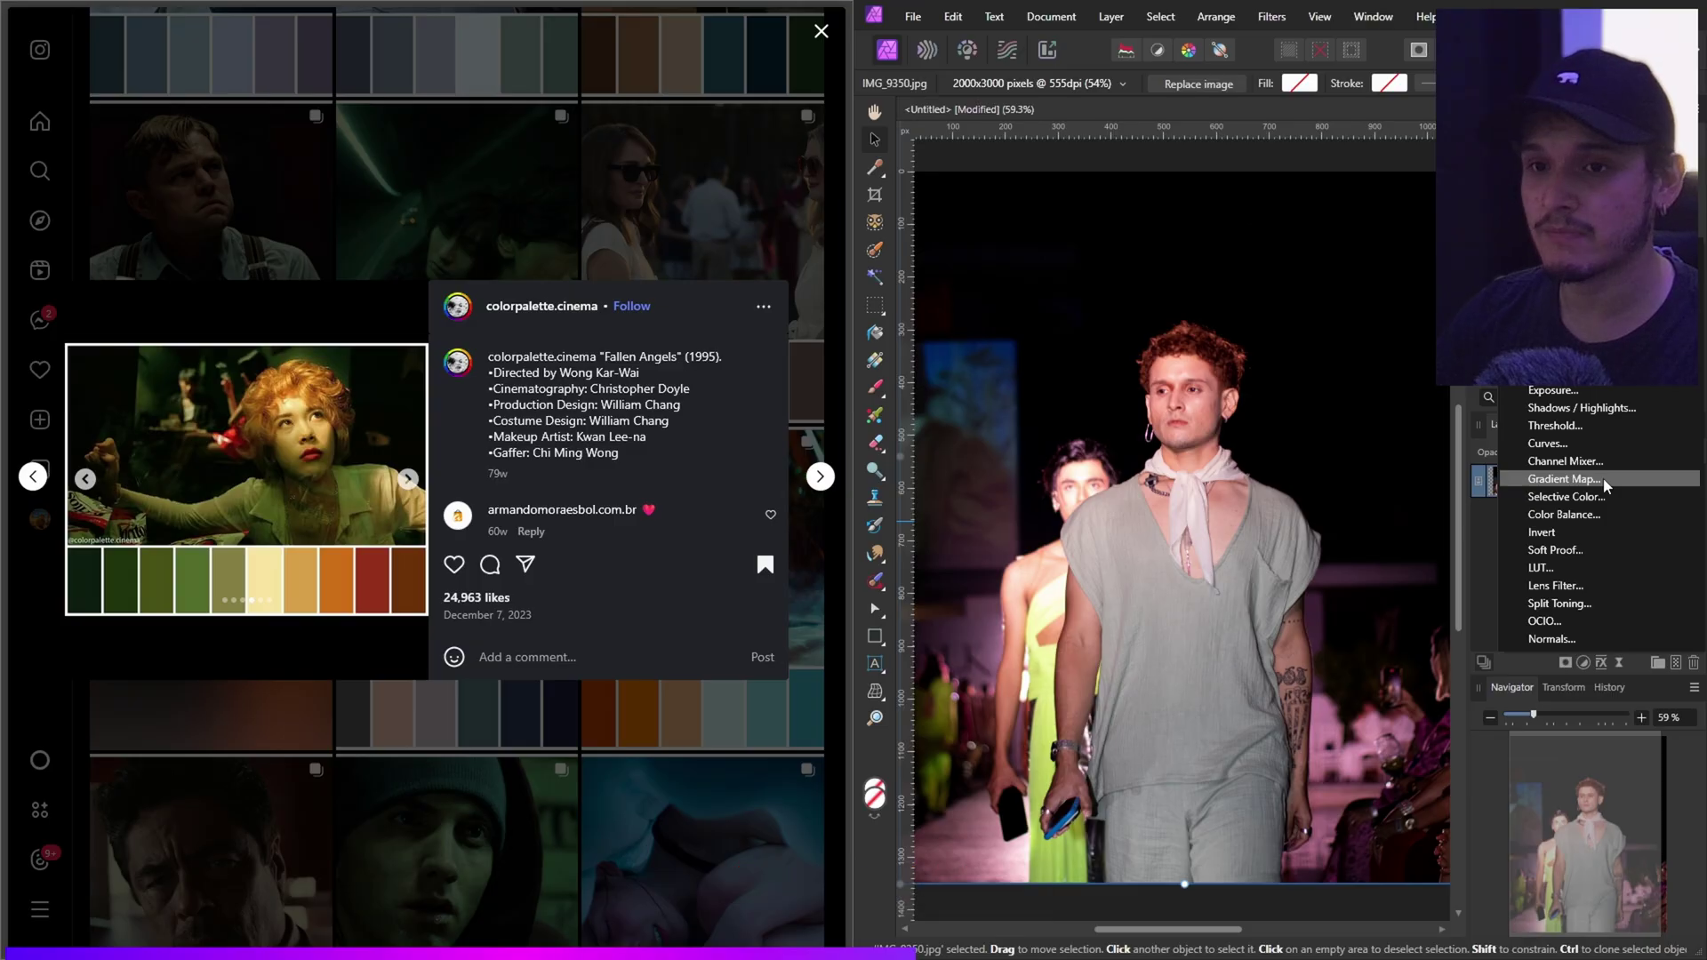
left_click(1564, 479)
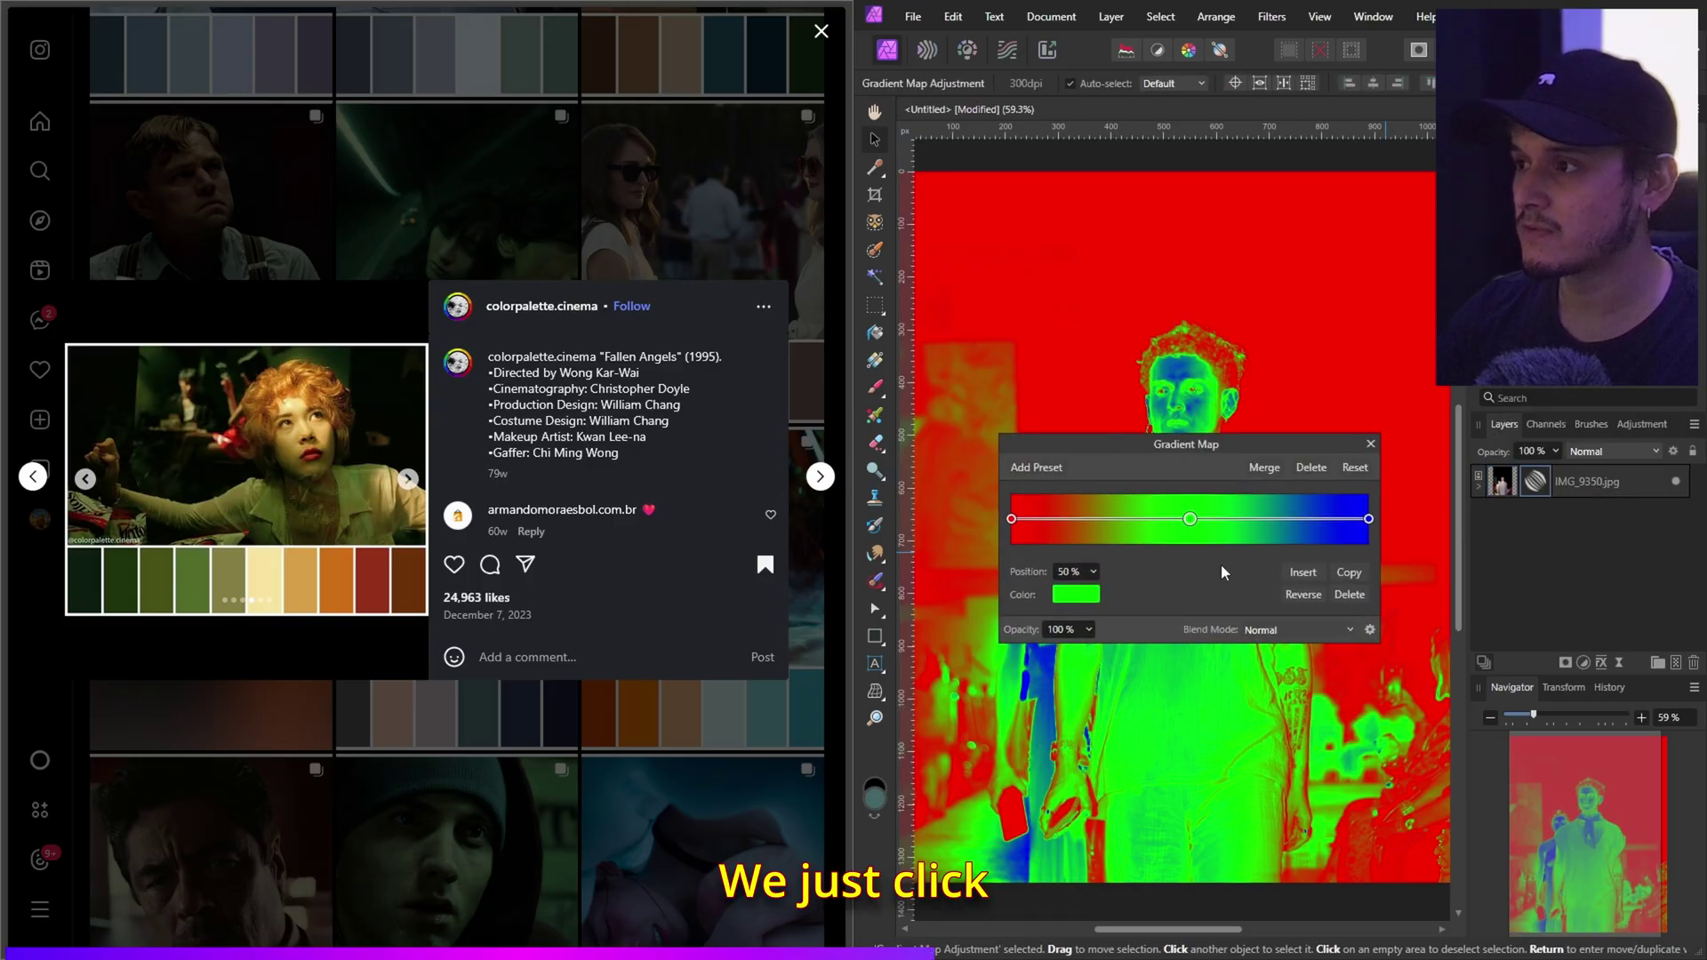
- Set the gradient map's 0% stop to a near-black sampled from the dark background of the film still
left_click(1011, 519)
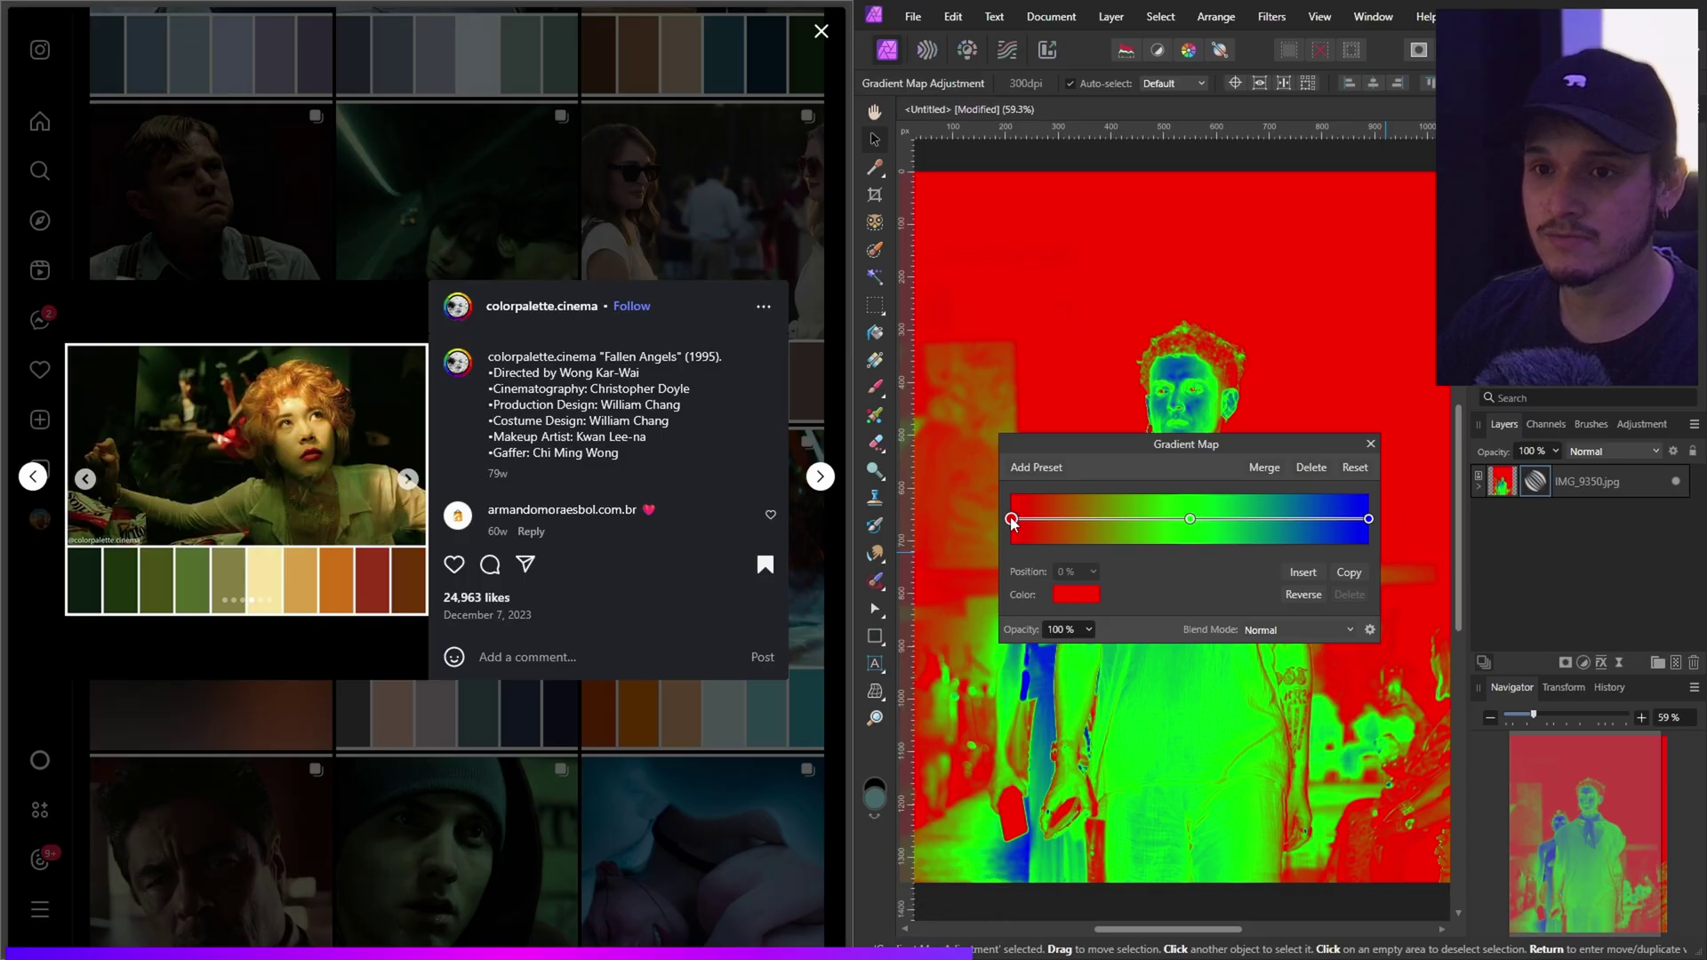
left_click(1071, 596)
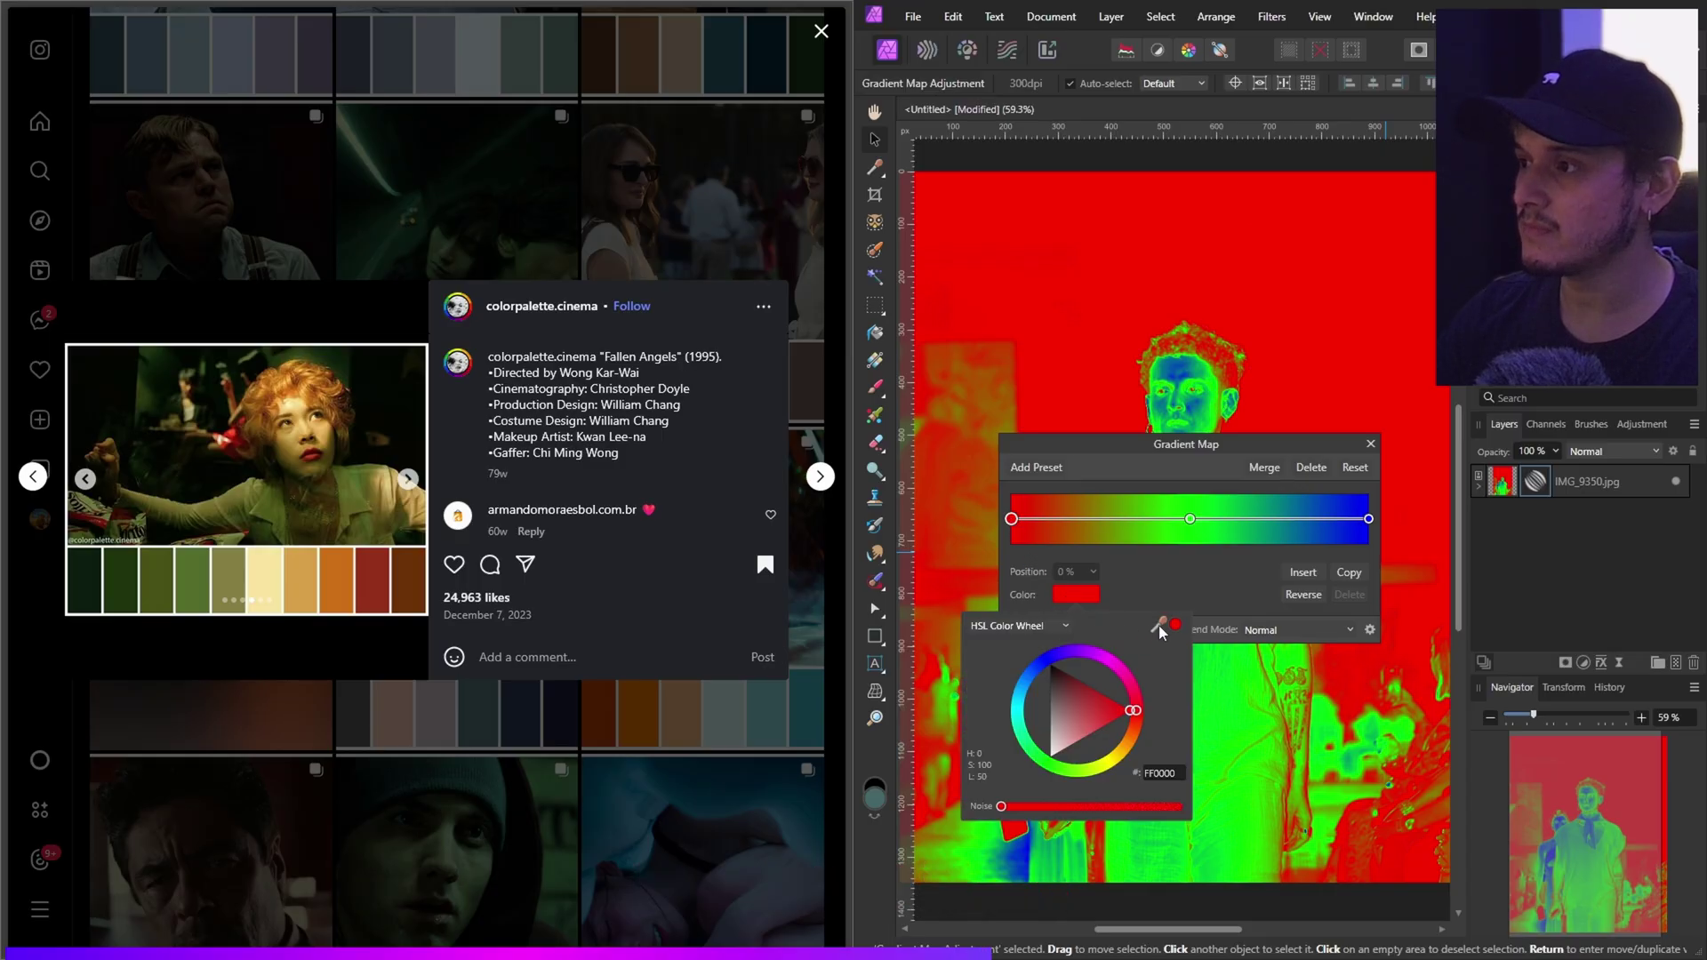
left_click_drag(1160, 631, 364, 380)
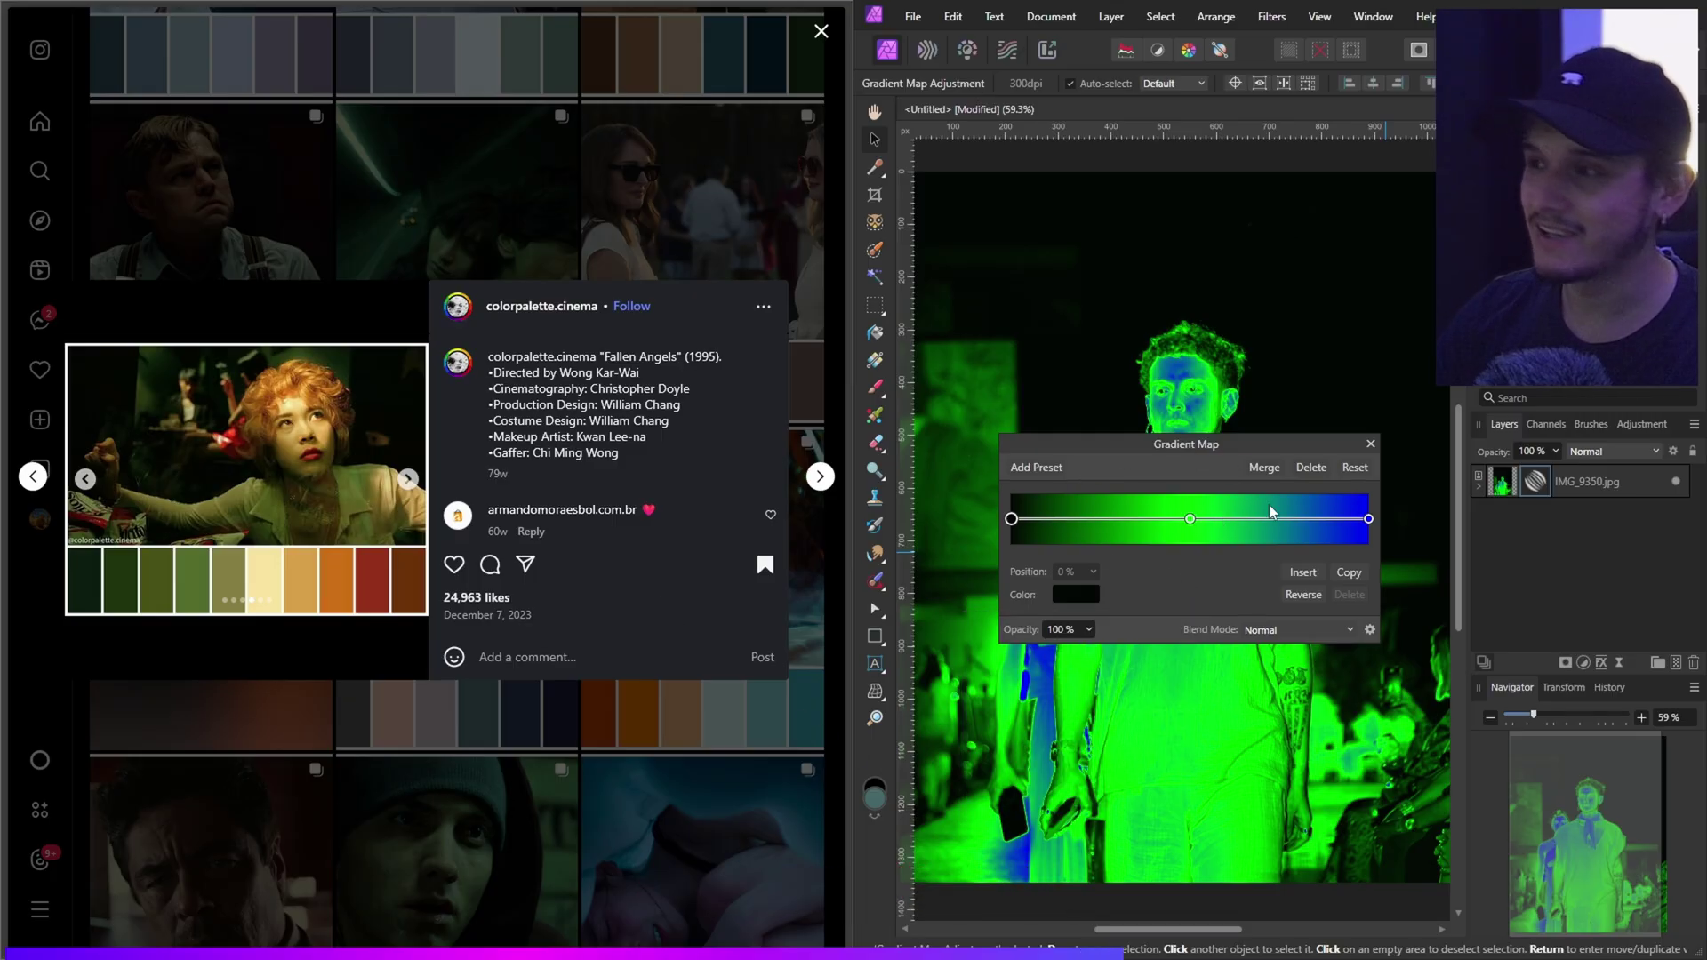
- Set the gradient map's 100% stop to a pale highlight colour sampled from the woman's face in the film still
left_click(1368, 520)
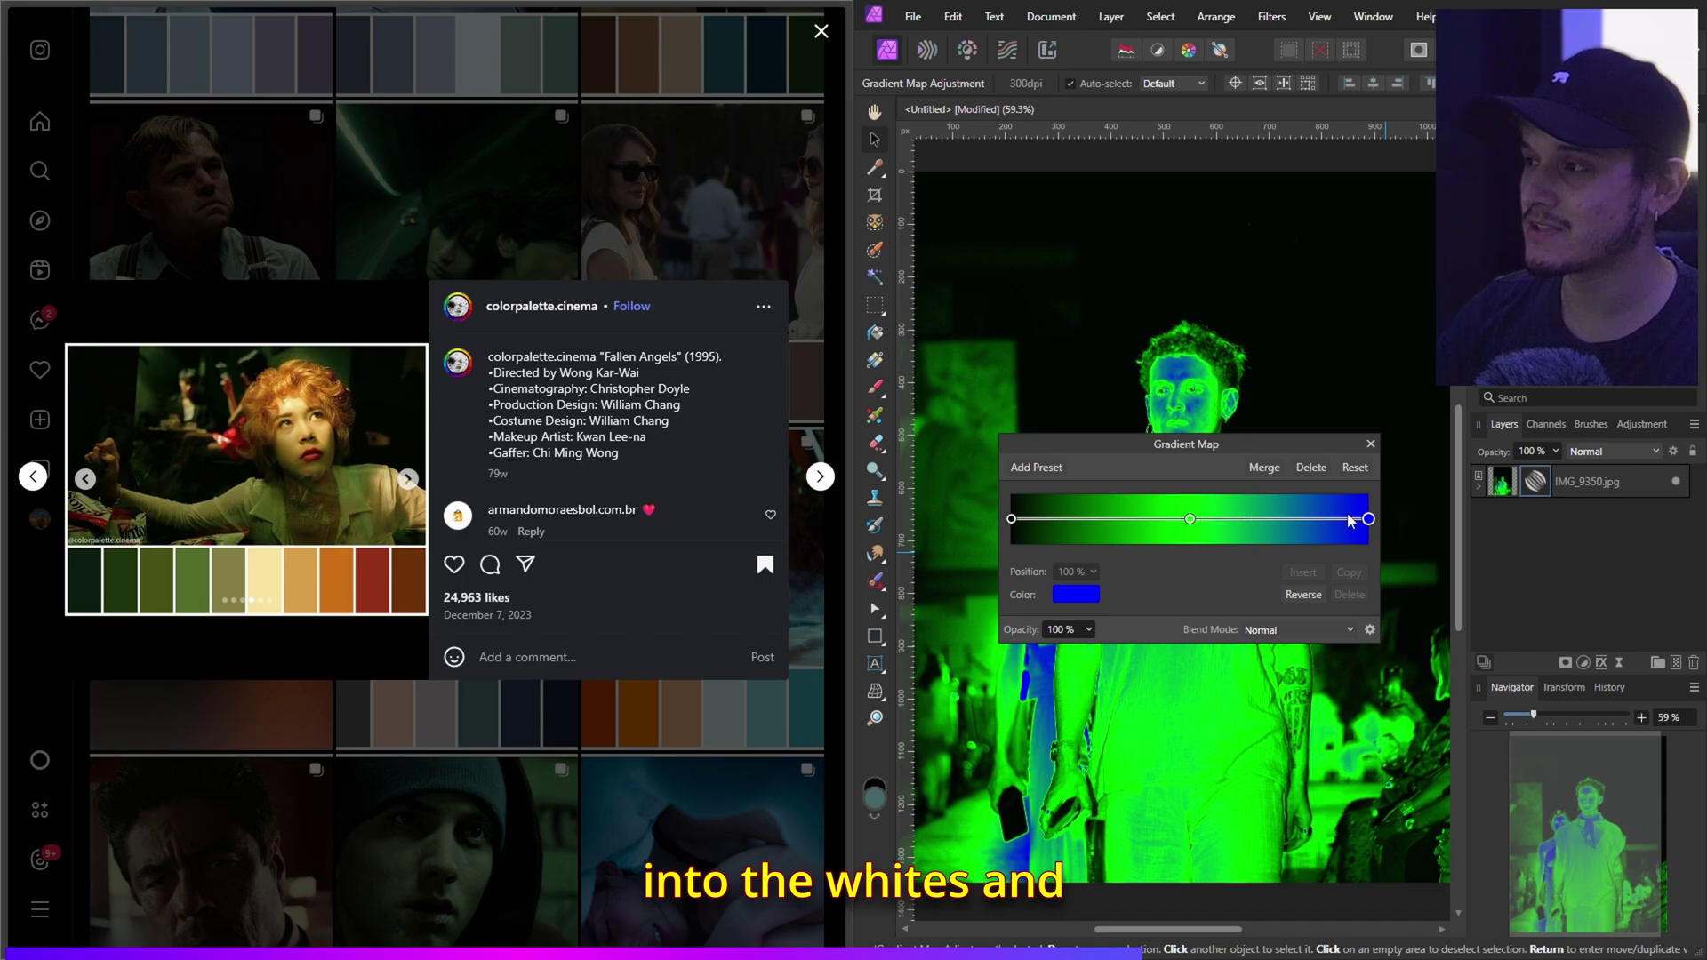
left_click(1082, 598)
left_click_drag(1157, 629, 287, 406)
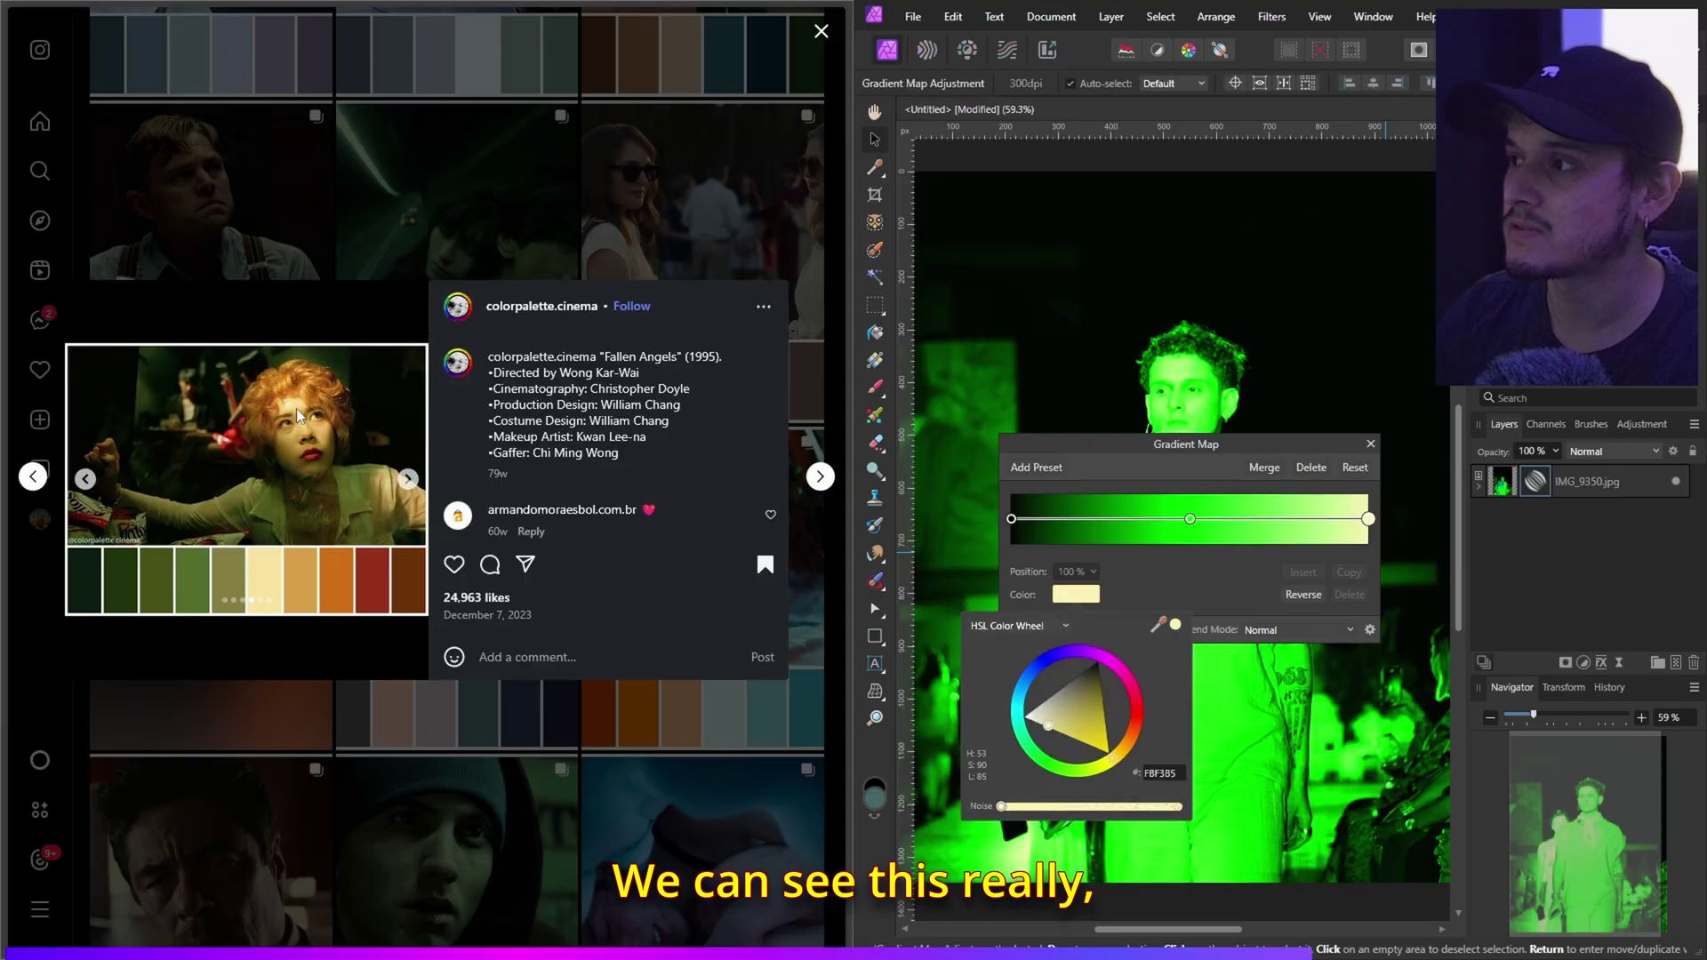
left_click(1200, 584)
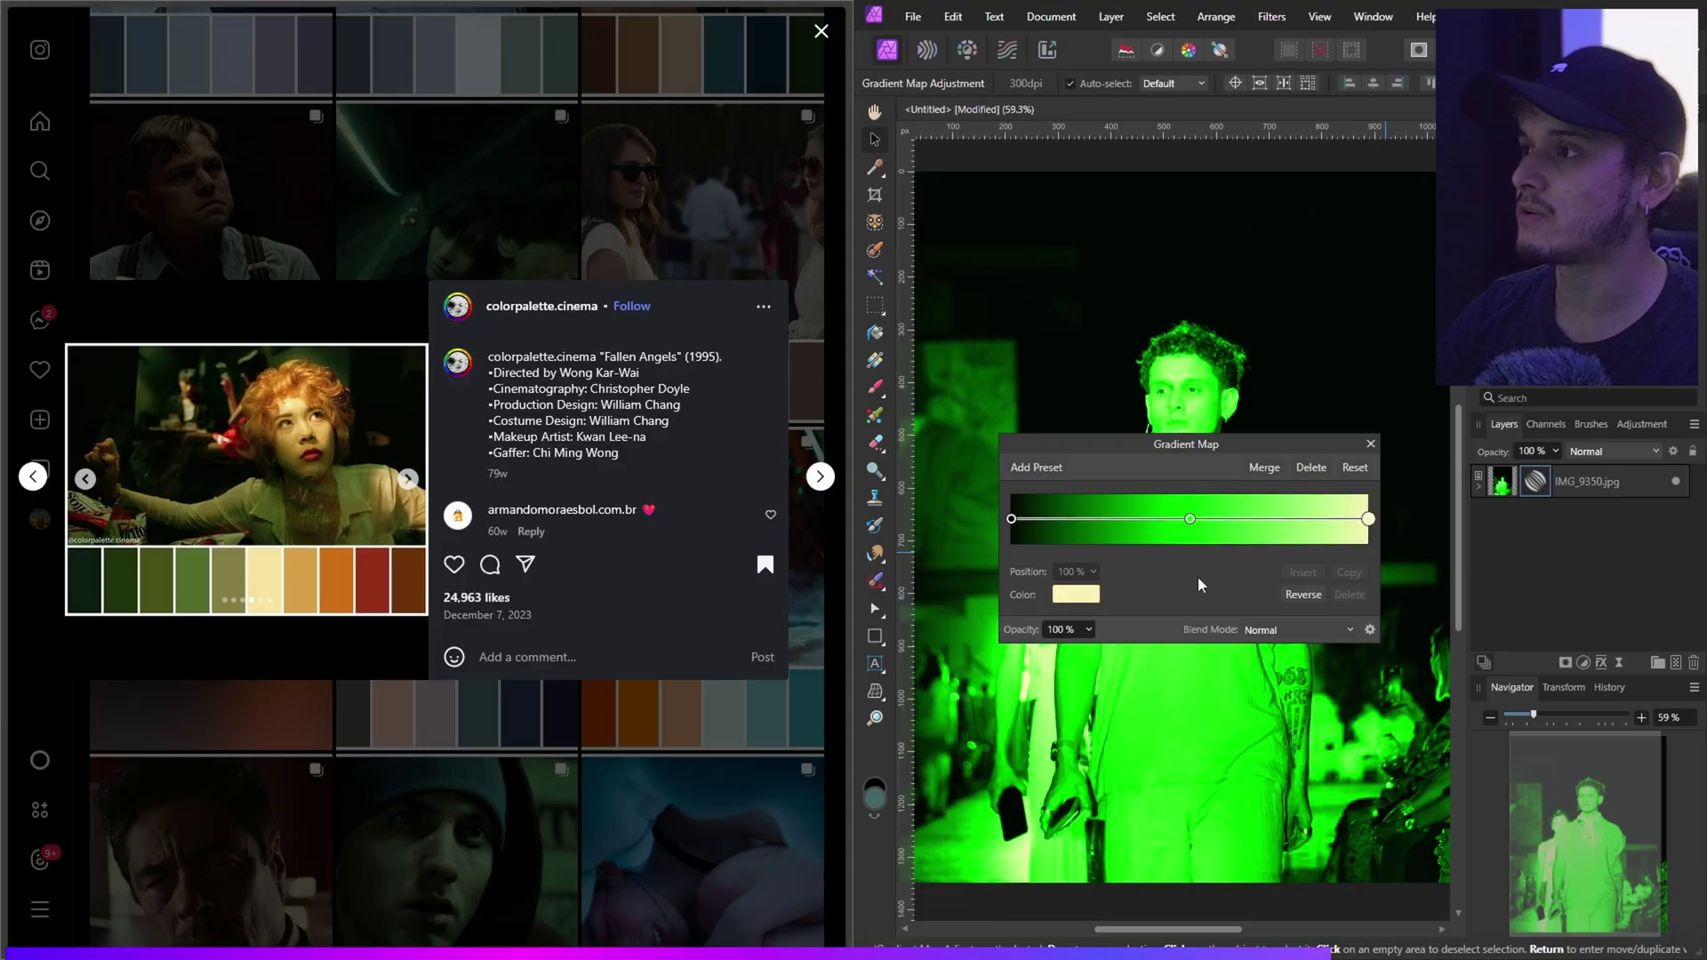
- Delete the green middle stop from the gradient map
left_click(1190, 520)
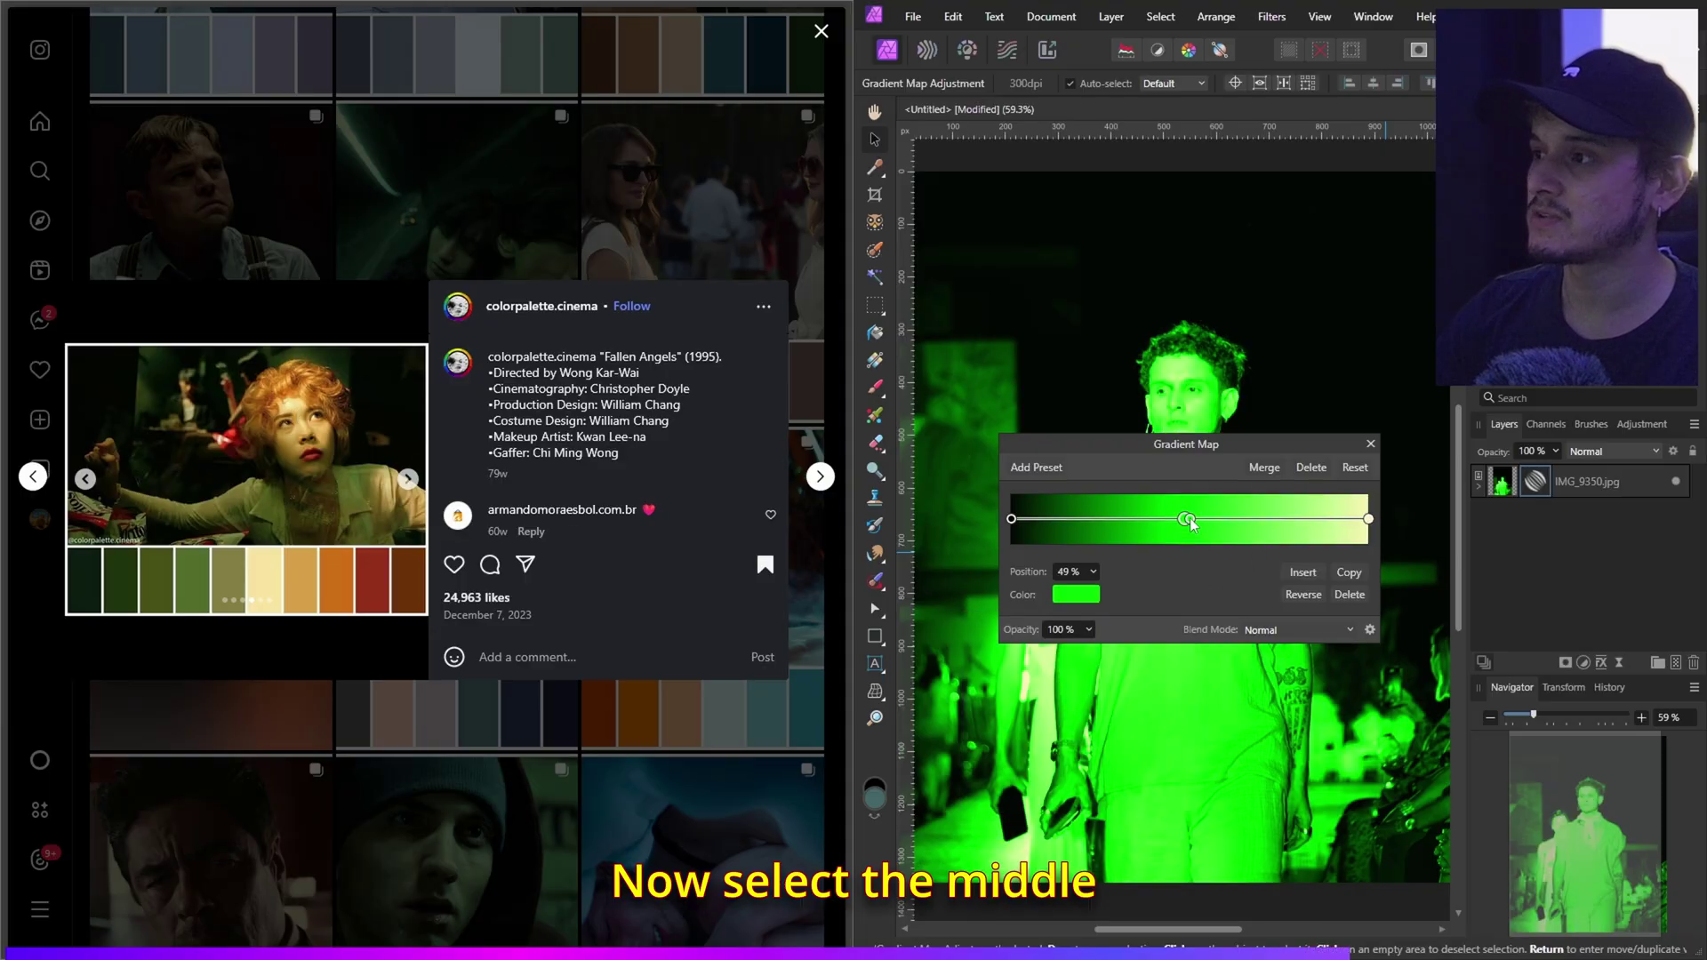
left_click(1346, 595)
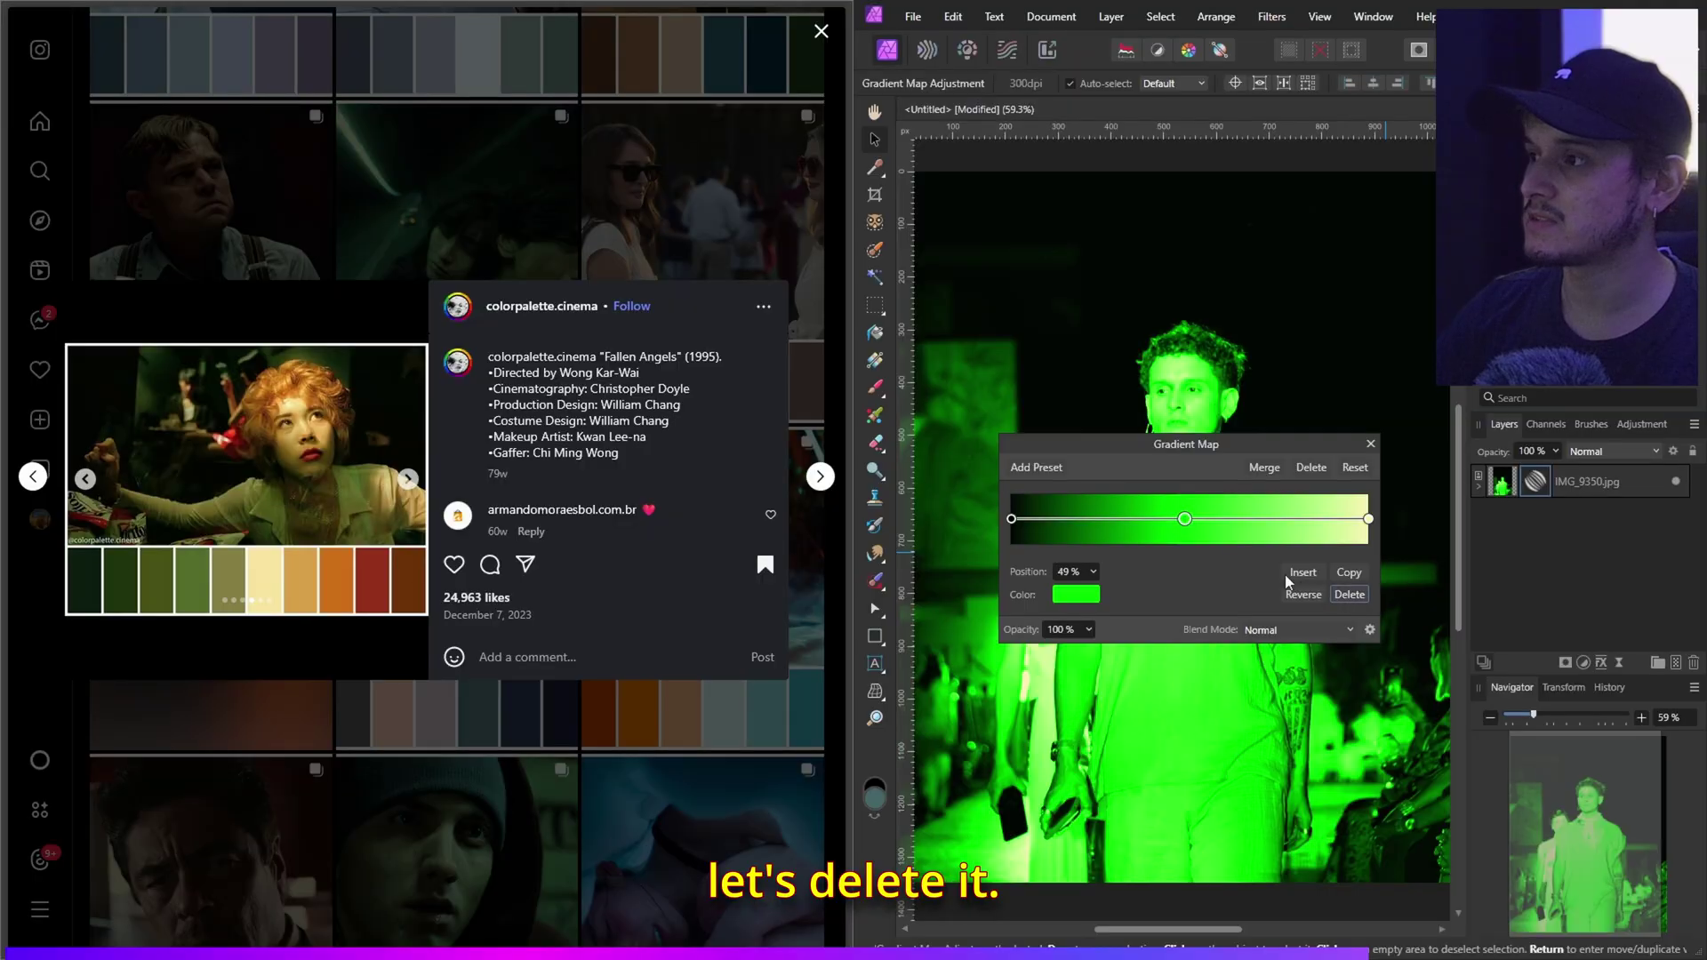
left_click_drag(1186, 521, 1173, 572)
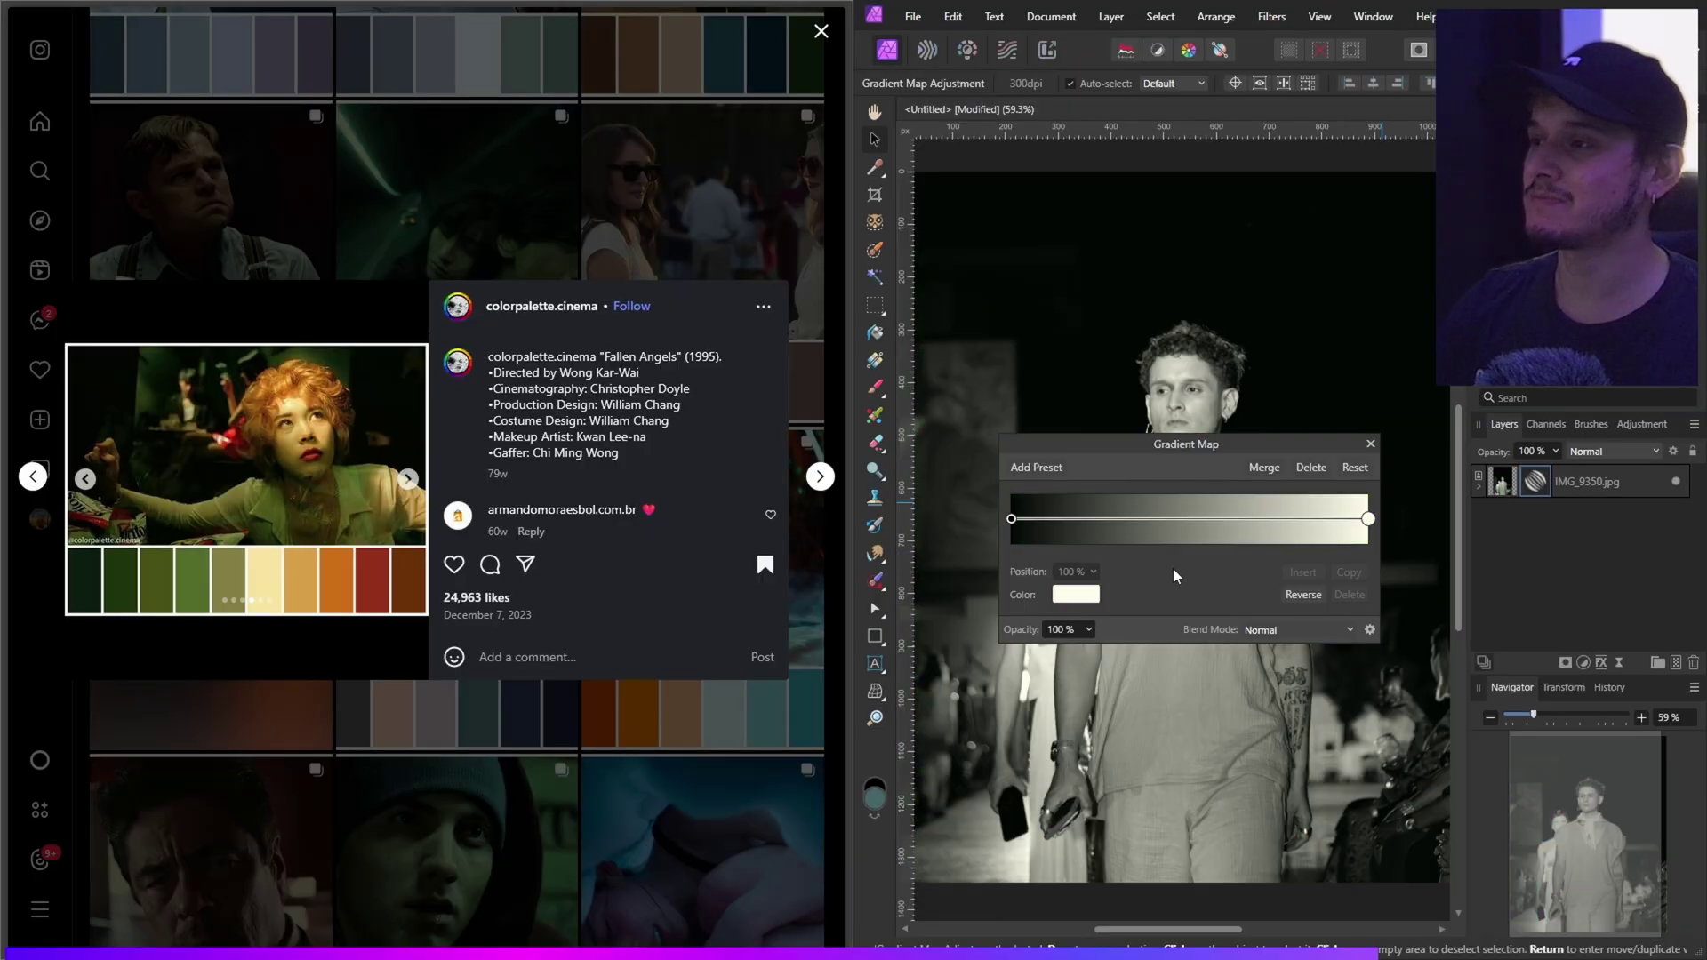
- Insert a gradient stop at 50% and give it the dark green sampled from the first swatch of the still's palette
left_click(1013, 520)
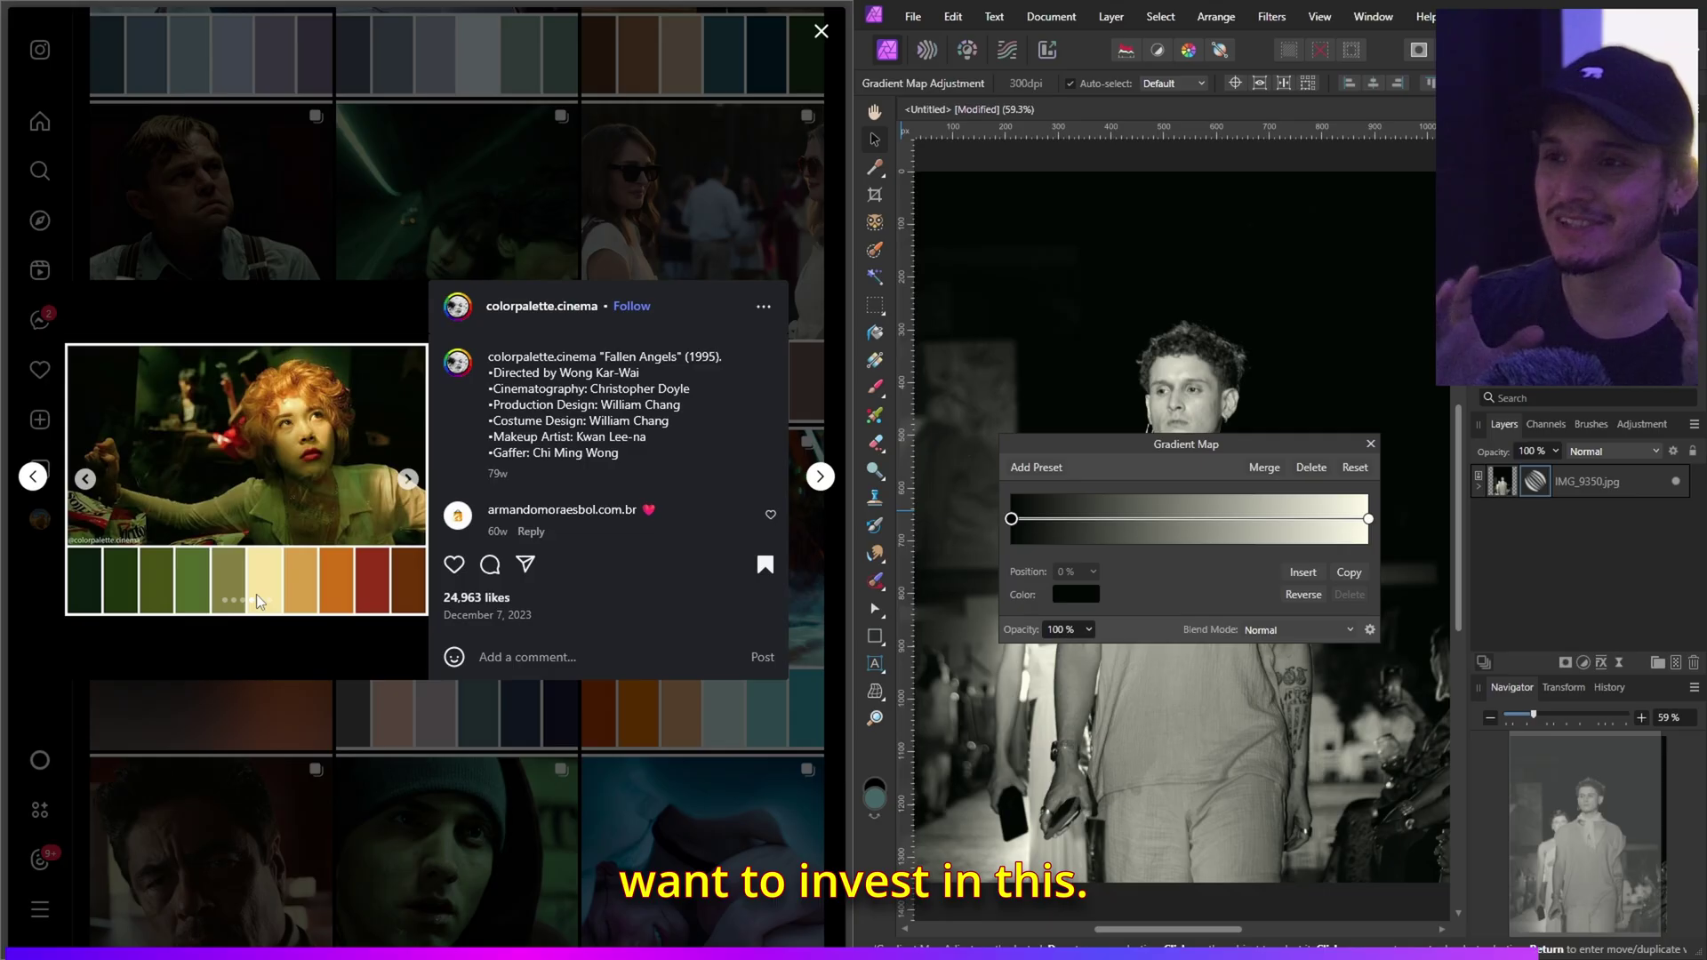
left_click(1303, 573)
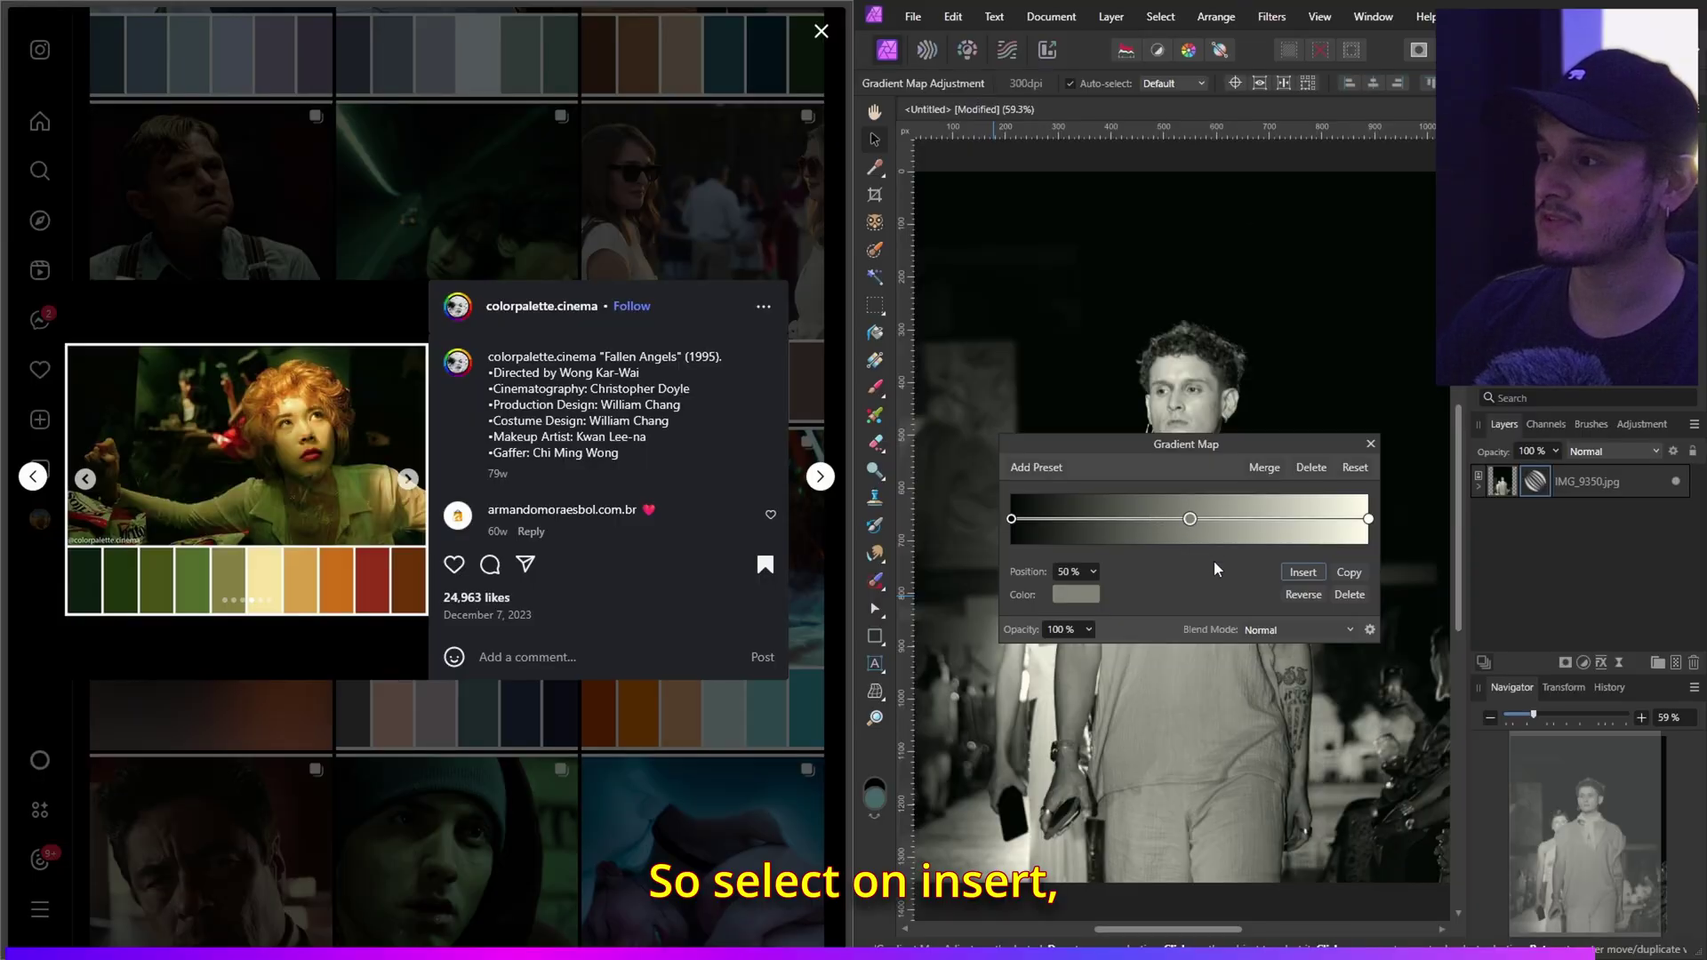
left_click(1075, 595)
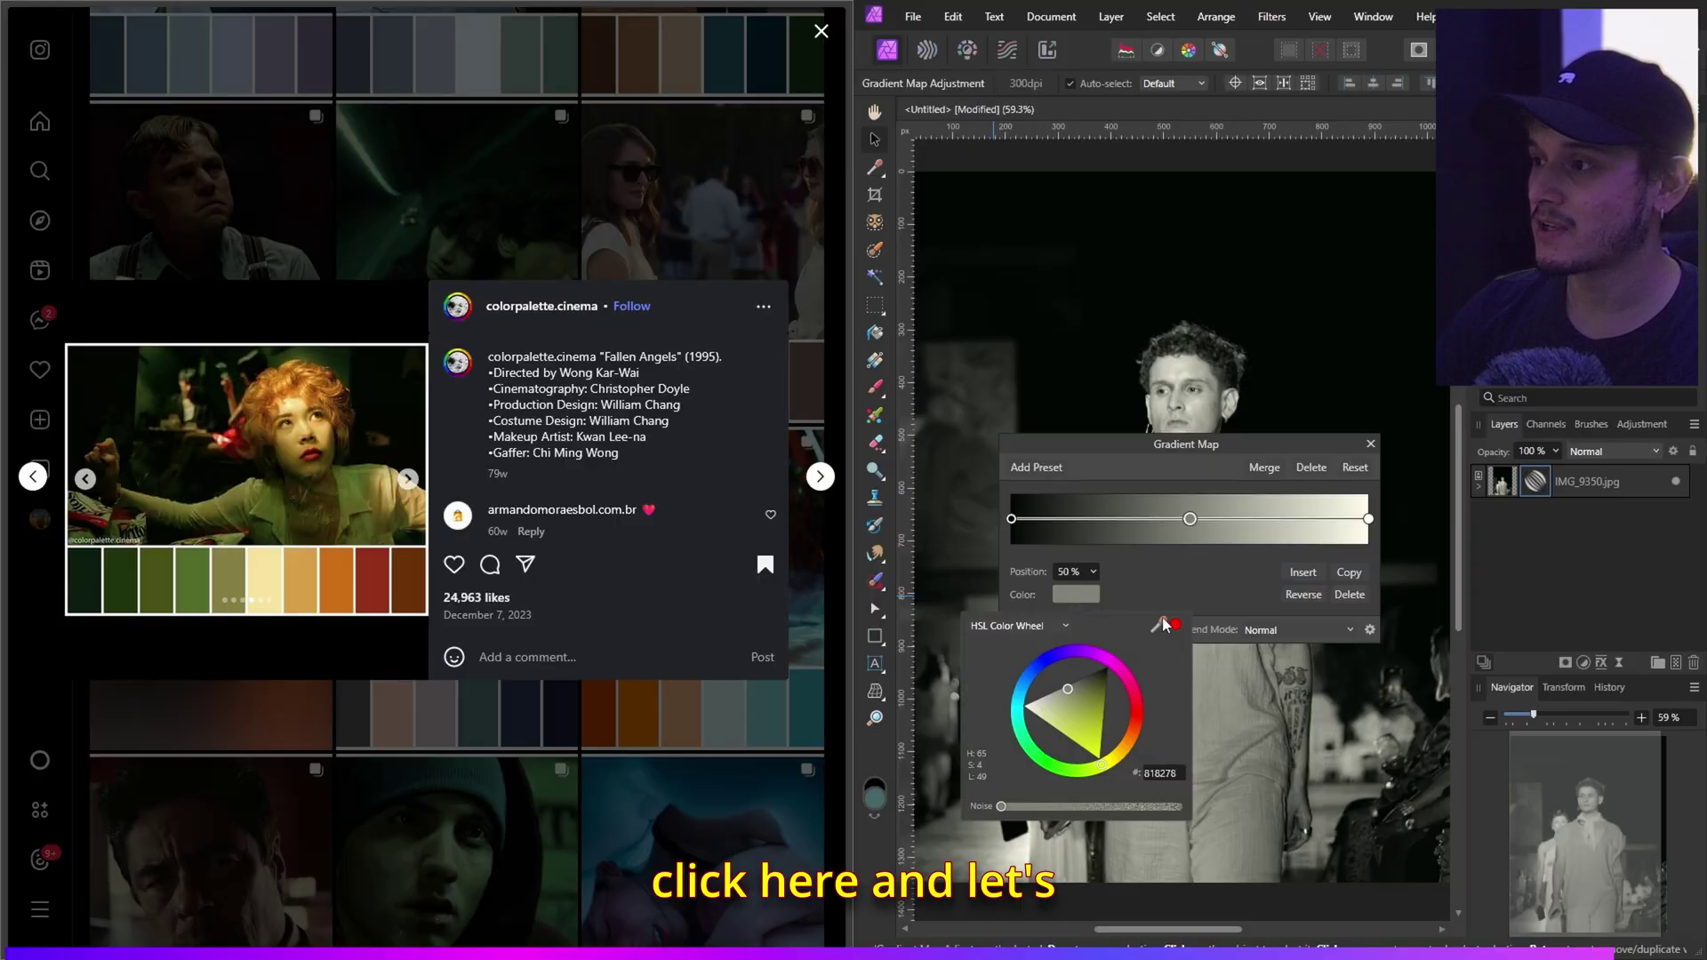
left_click_drag(1161, 627, 92, 593)
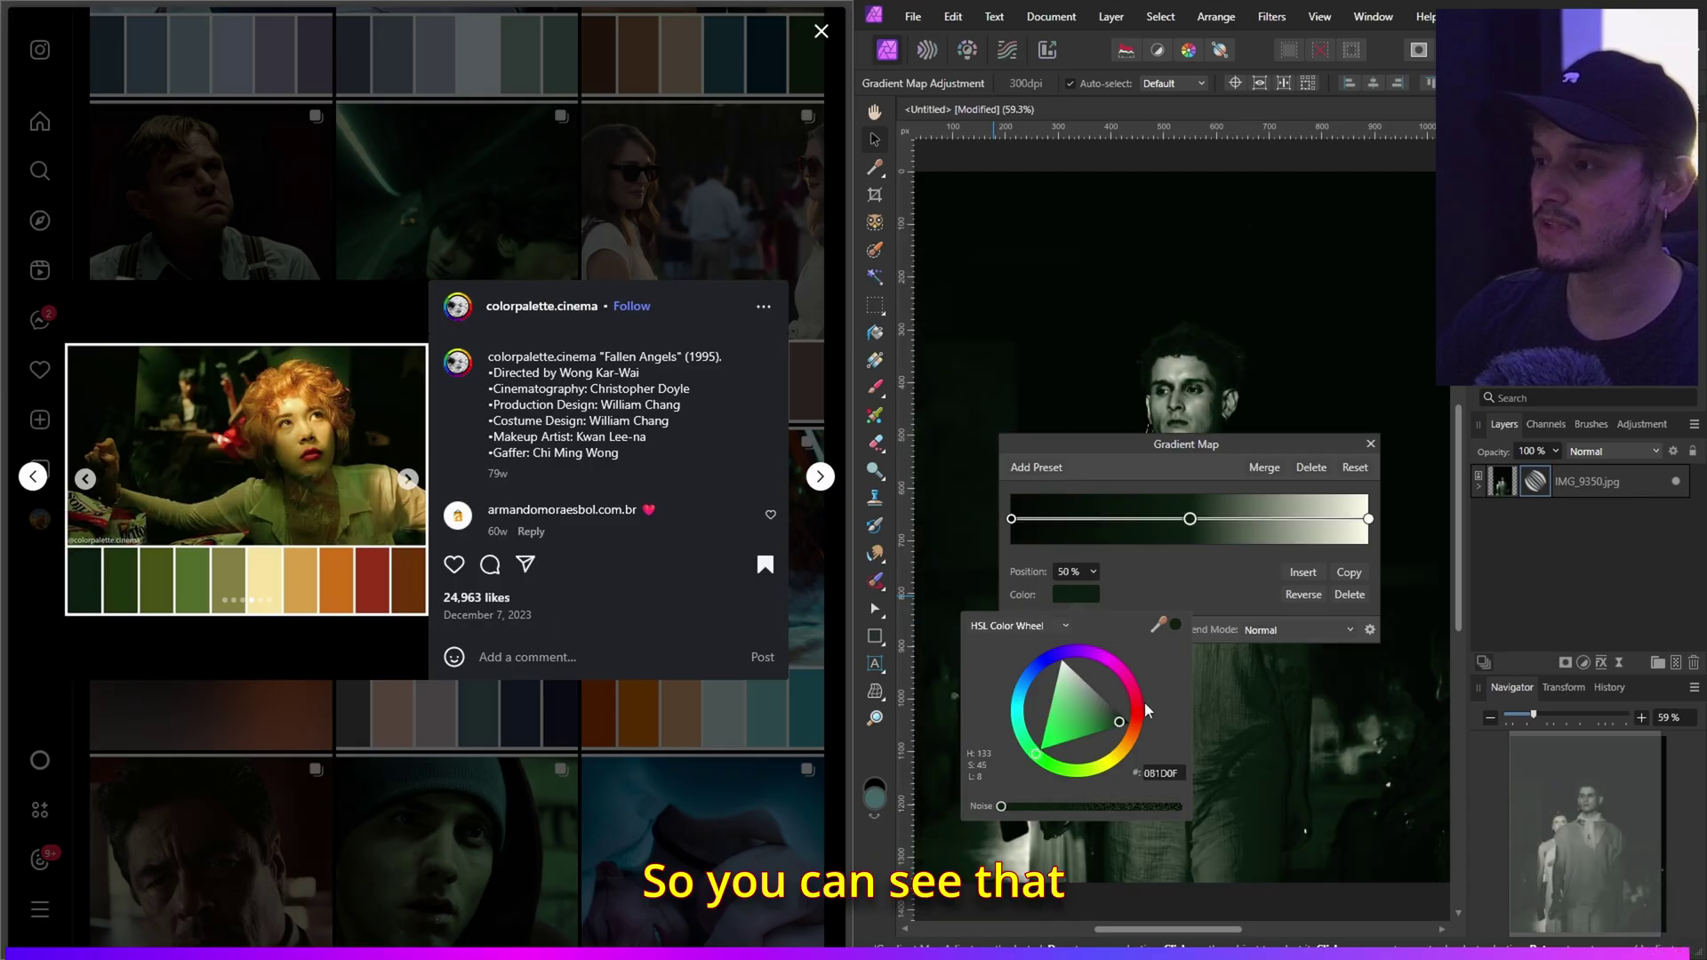
- Copy the dark green stop's hex colour 0B1D0F and enter it as the hex value in Colorizer
left_click(1174, 772)
key("ctrl+c")
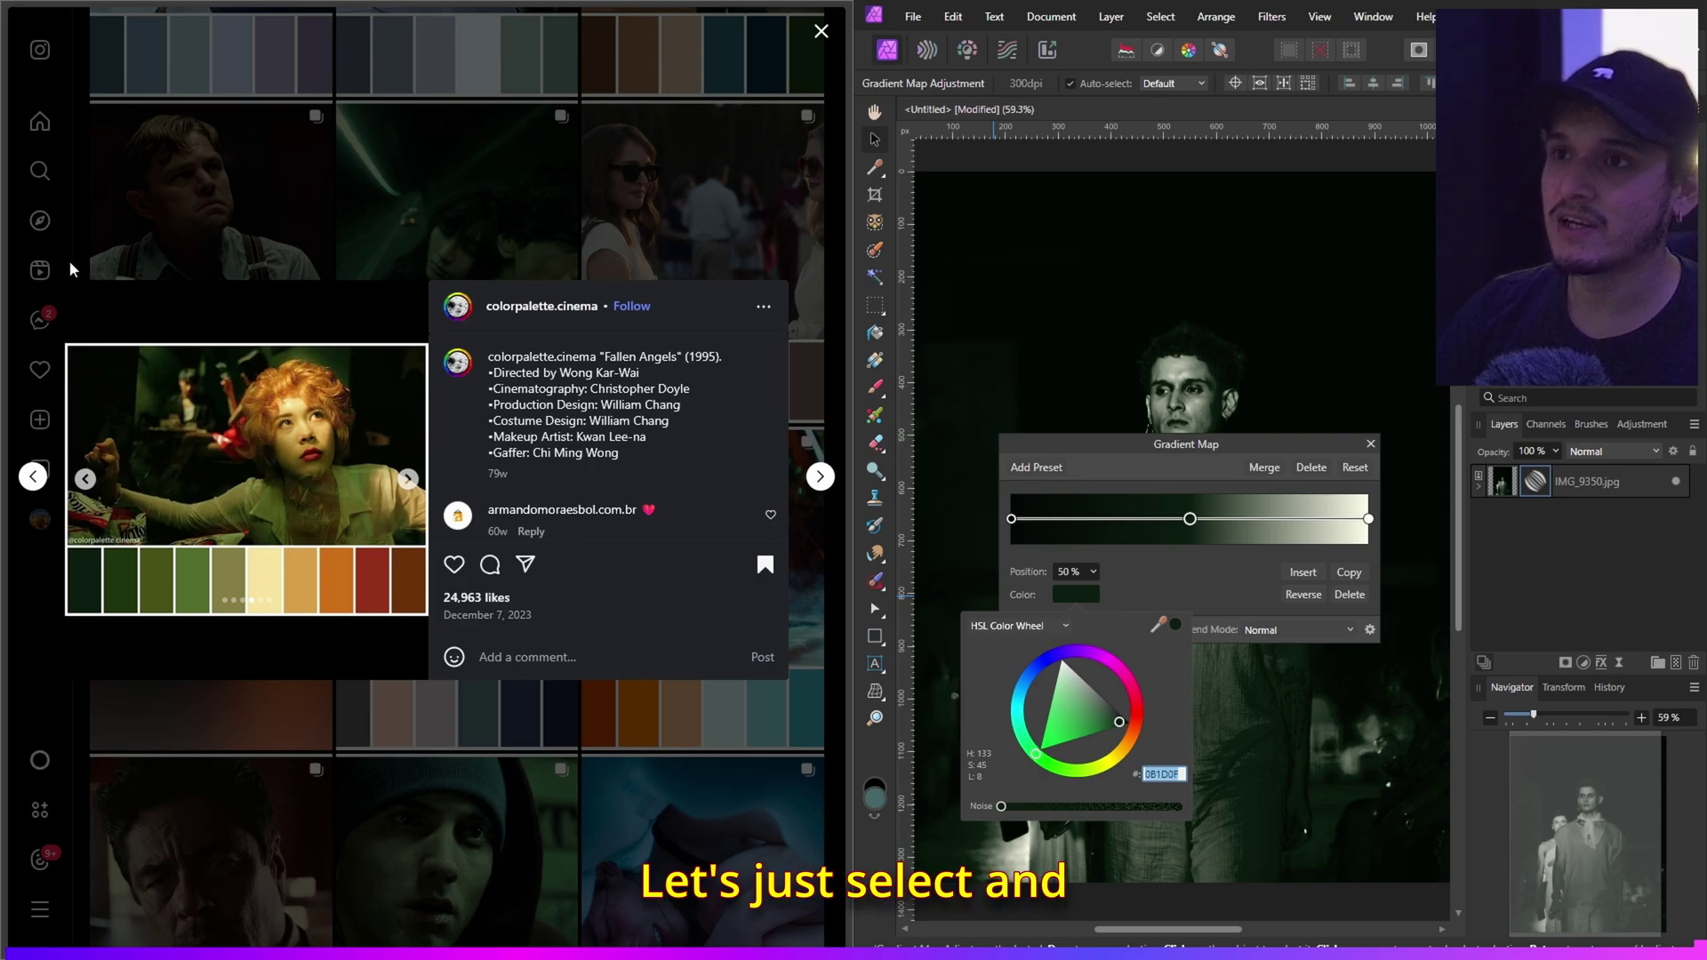
mouse_move(46, 255)
left_click(103, 217)
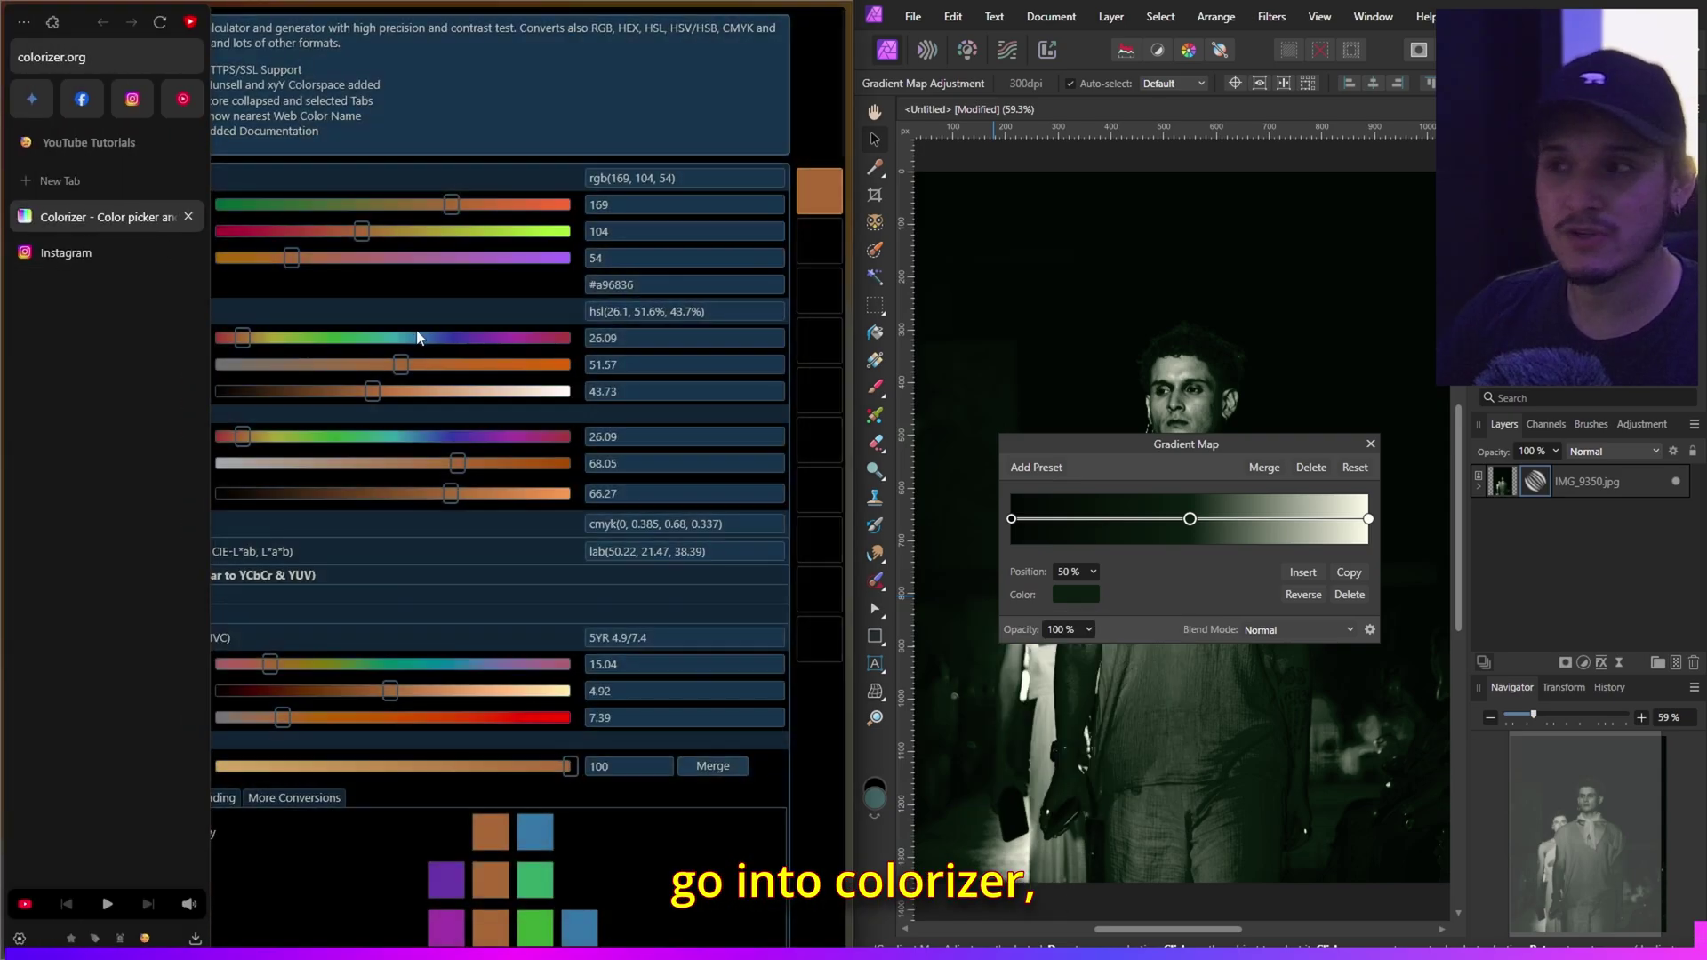
scroll(836, 184, "down", 10)
scroll(761, 221, "up", 8)
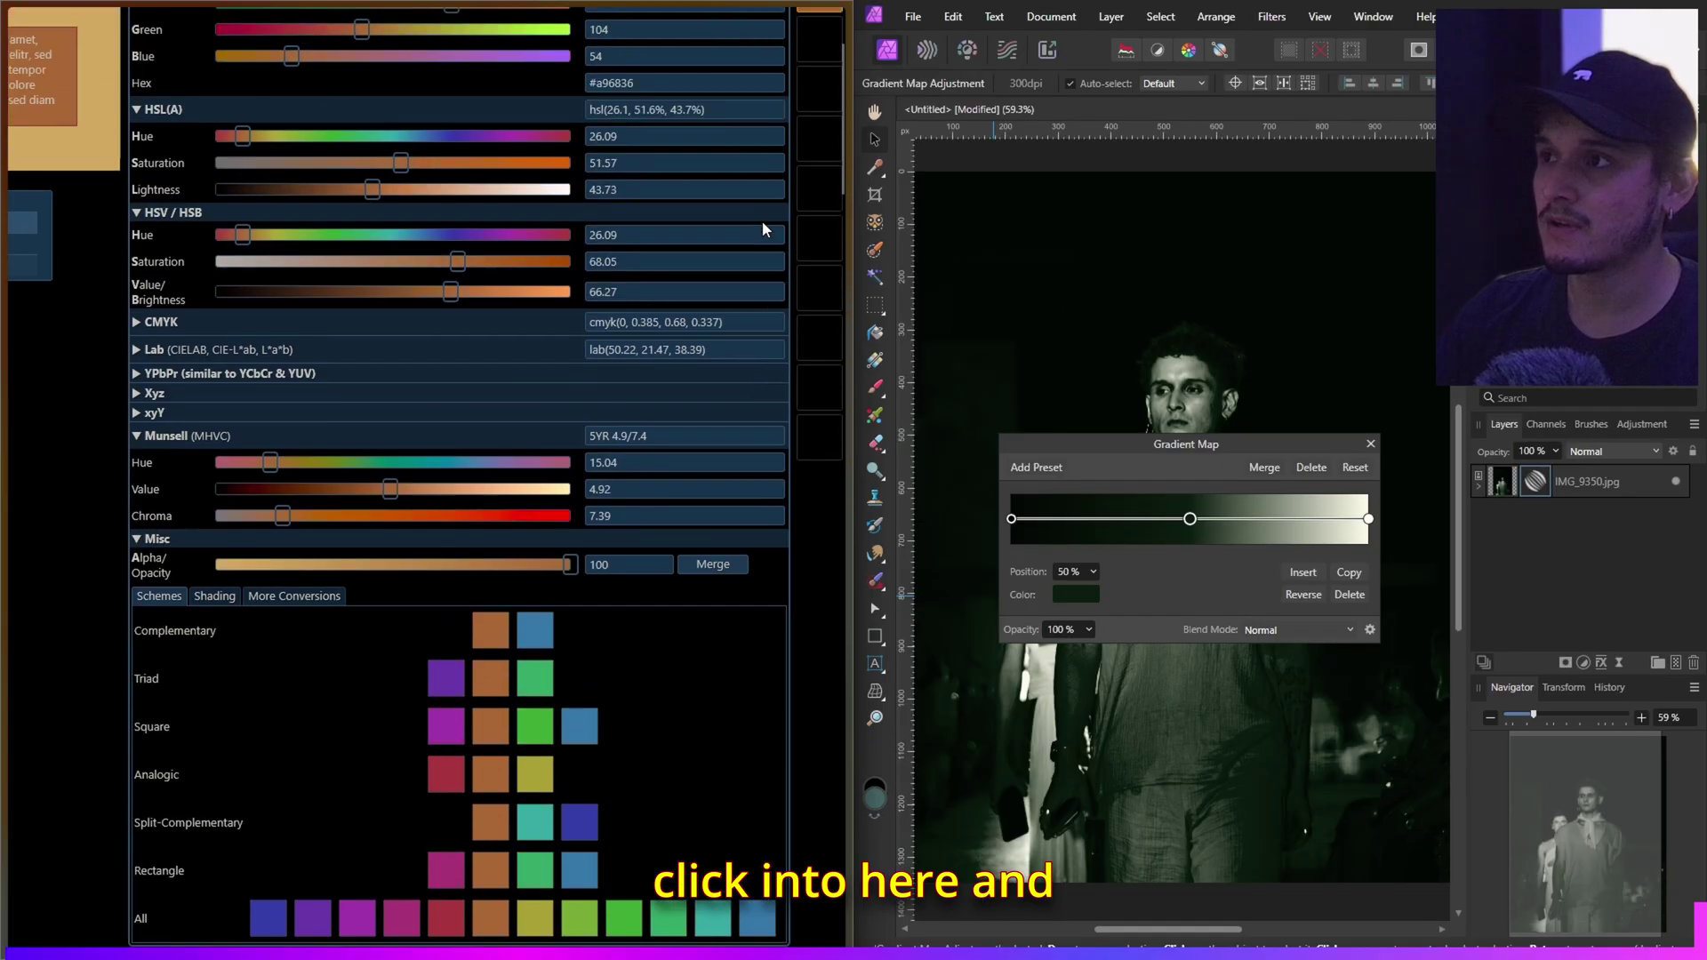
scroll(761, 229, "up", 2)
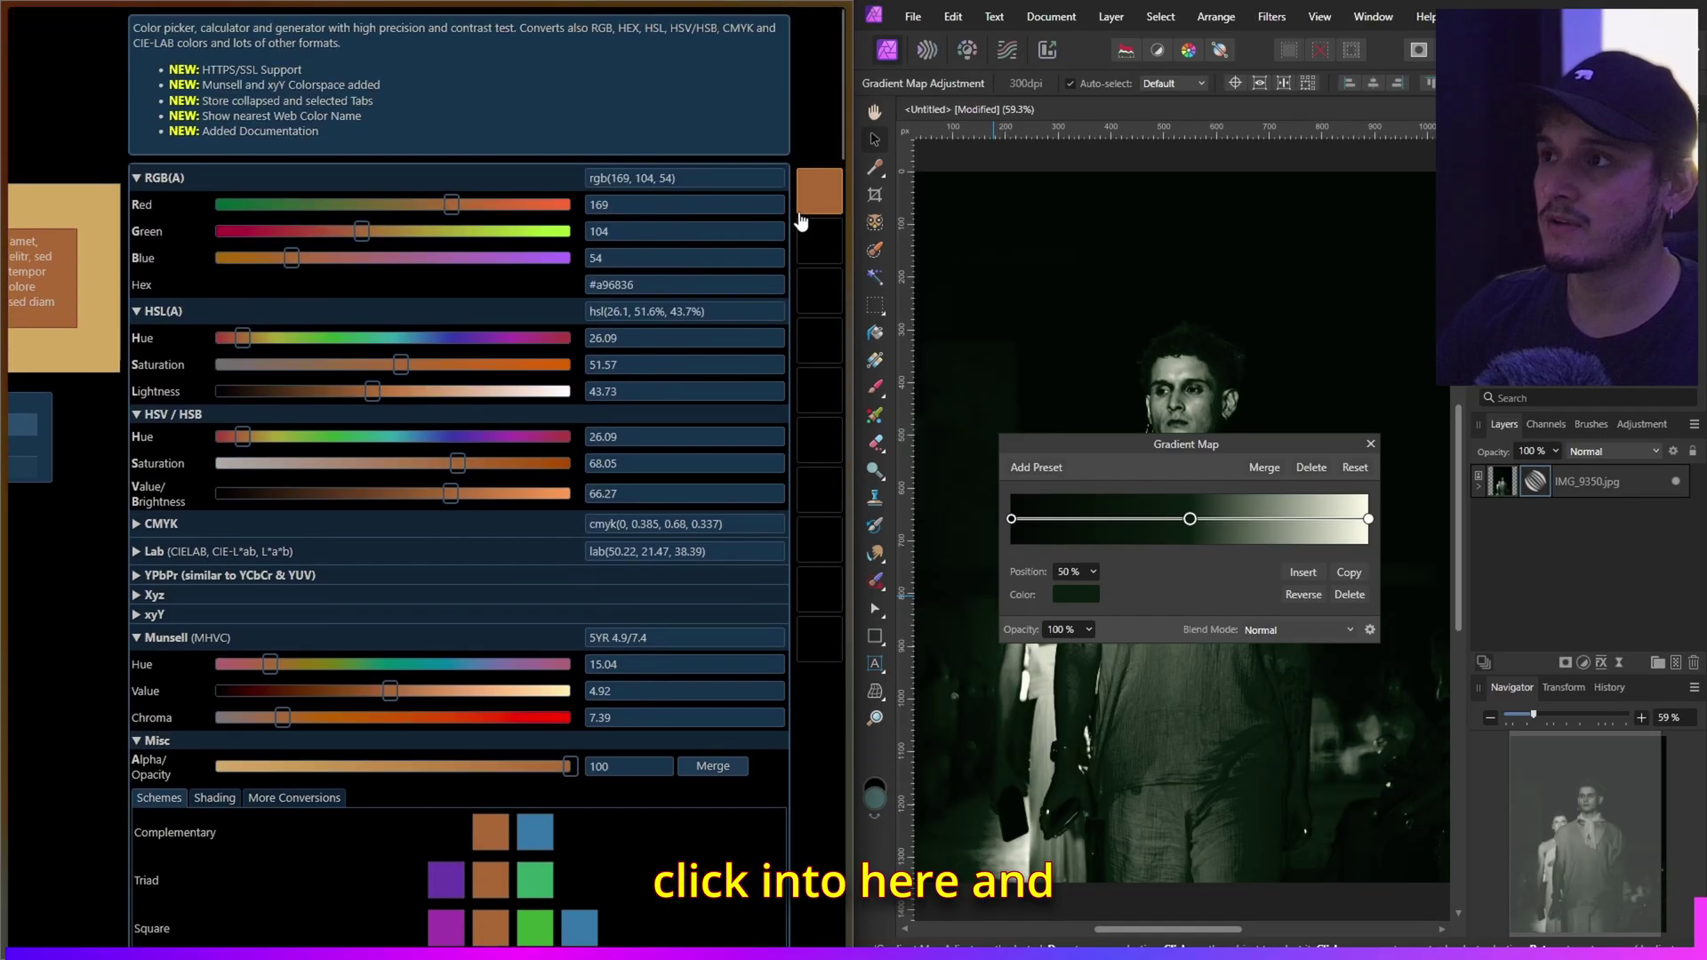
double_click(681, 287)
key("ctrl+v")
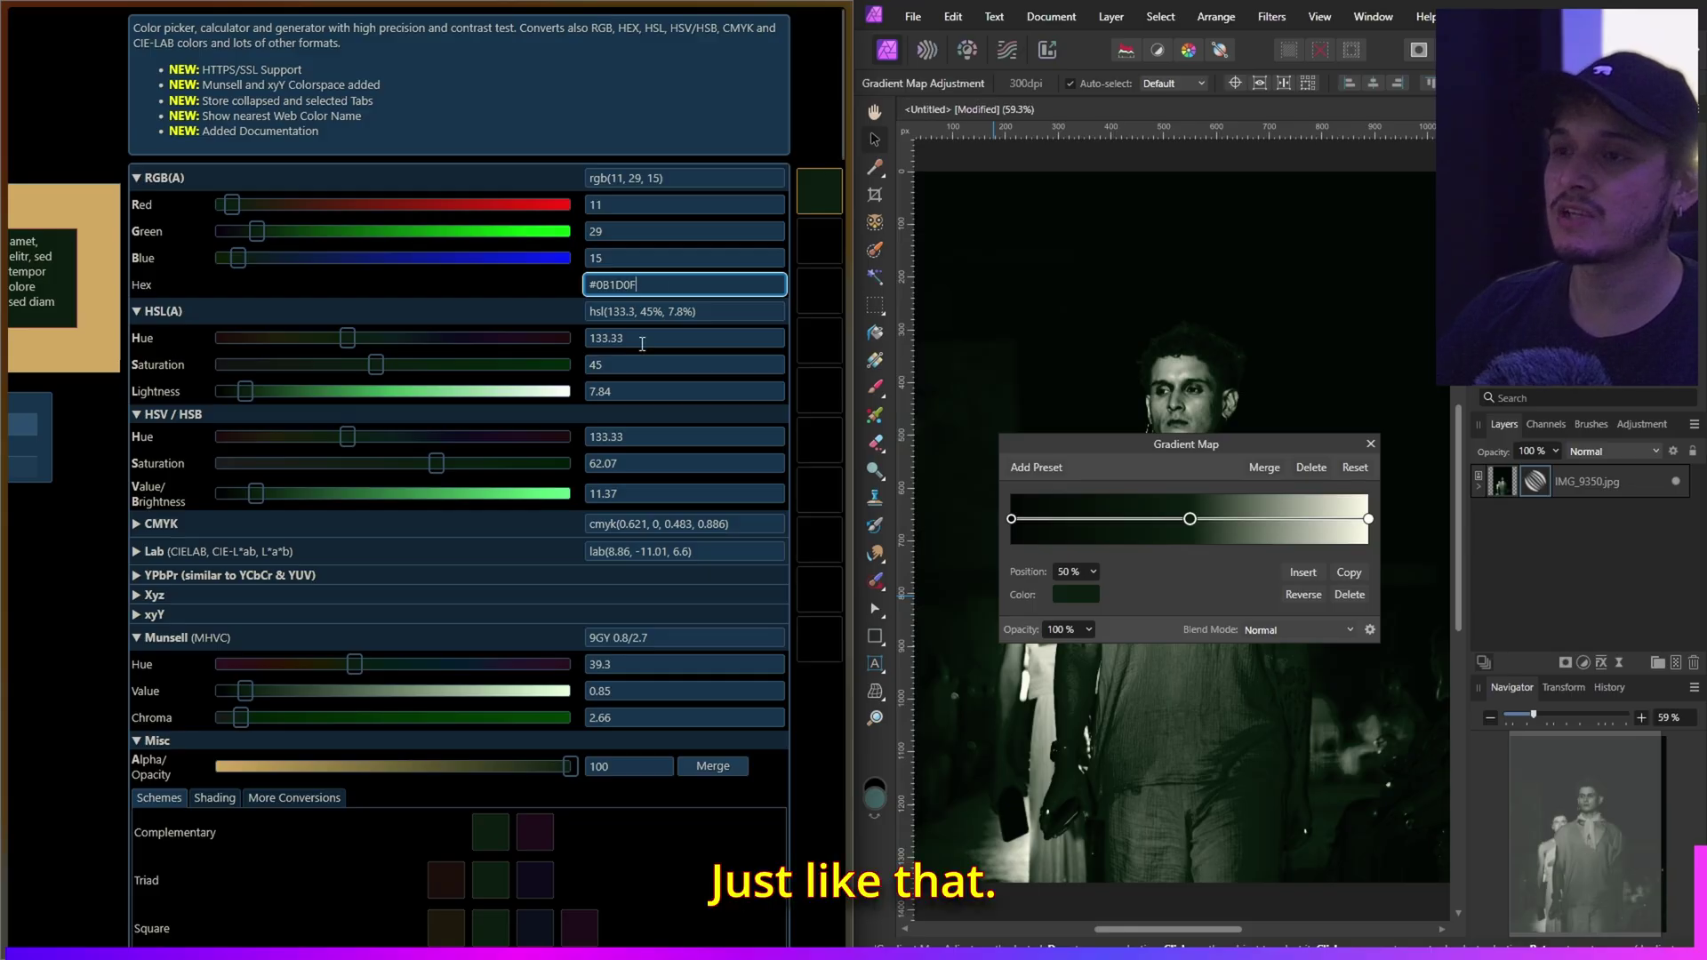
- Collapse Colorizer's HSL(A) values and set the dark green gradient stop's position to 11%, matching its HSV brightness
left_click(147, 318)
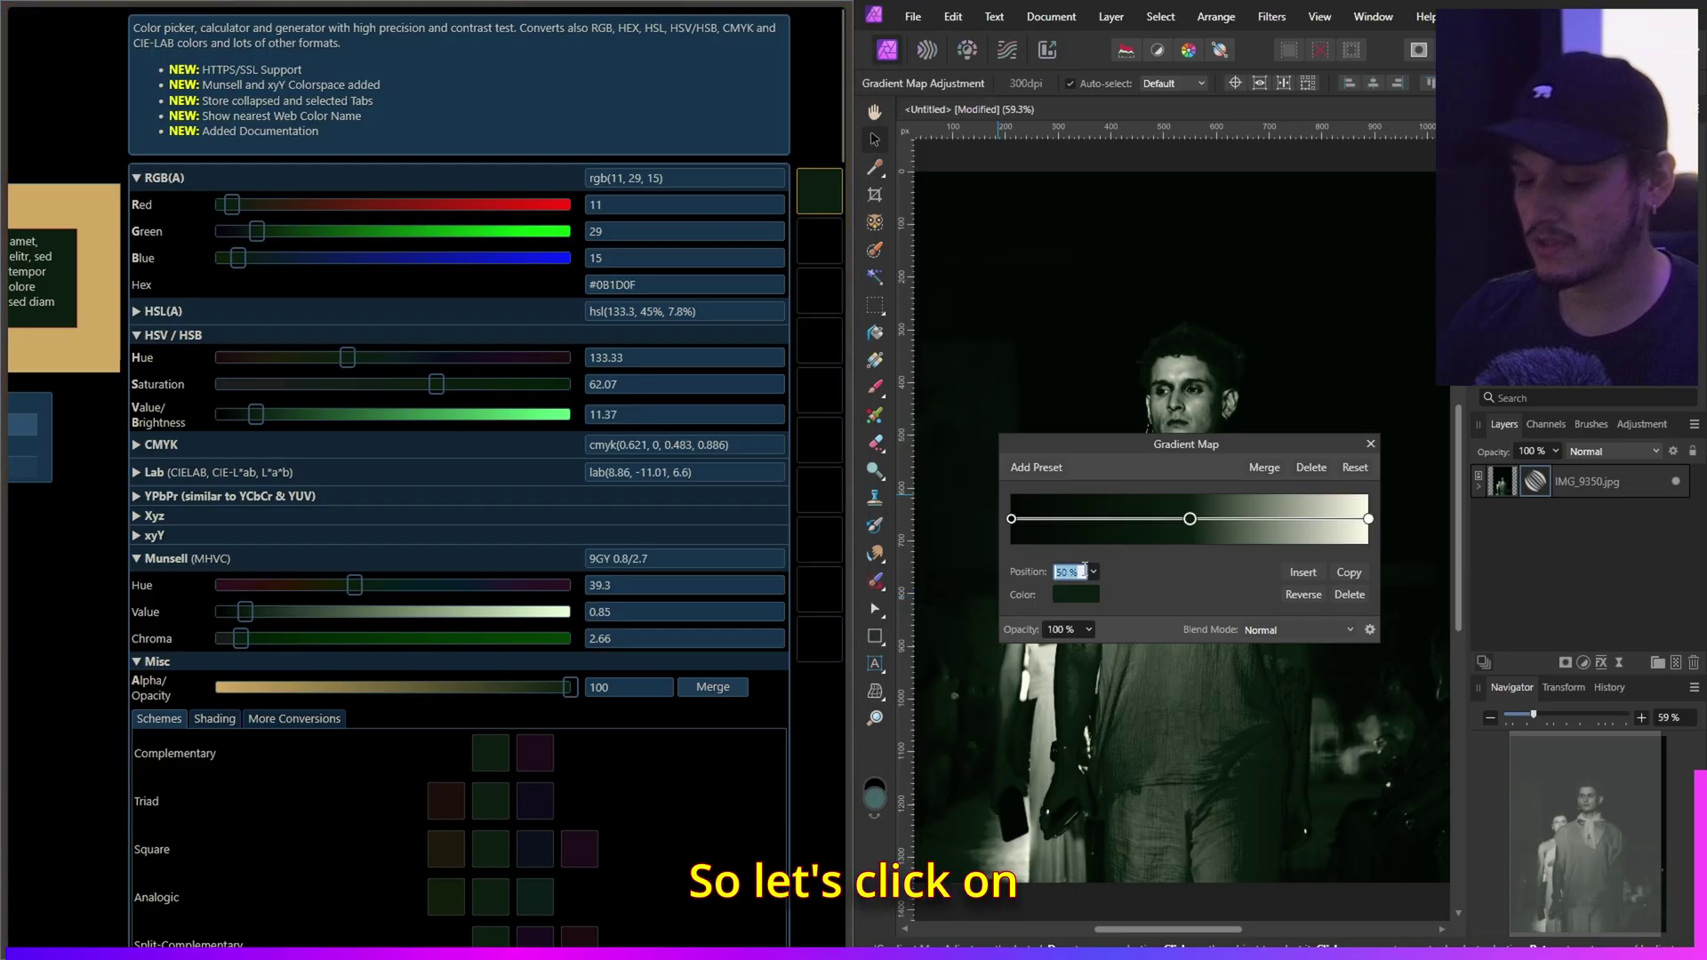
type("11")
key("Return")
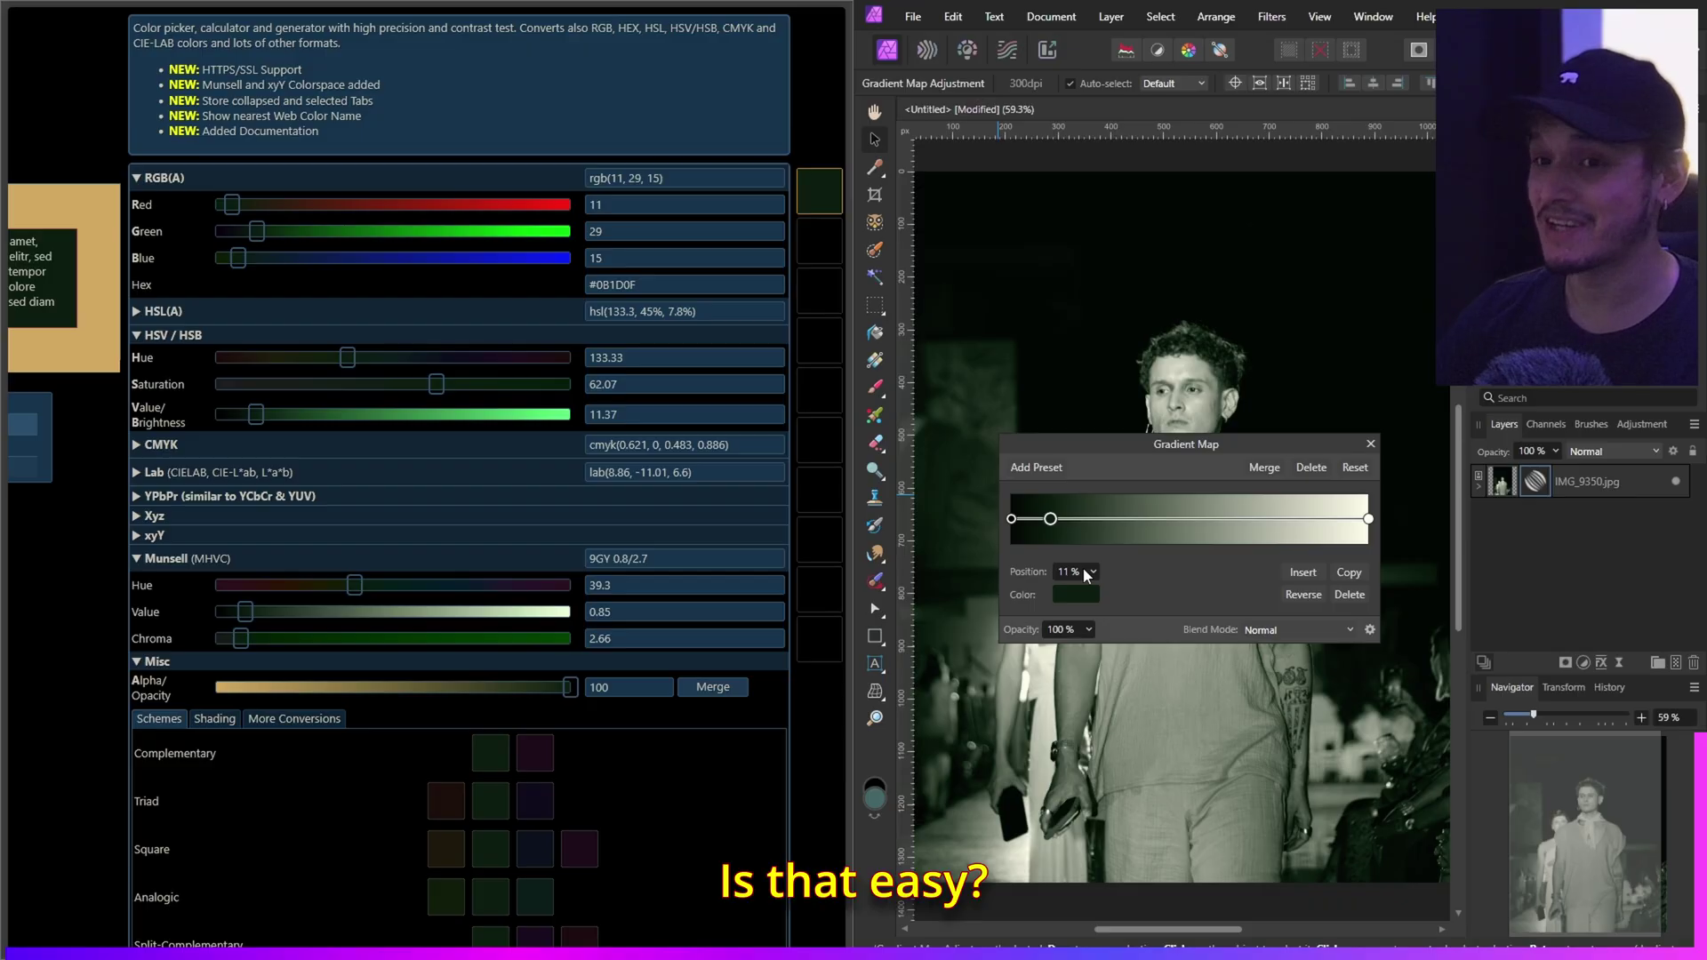
- Insert another stop in the gradient map and give it the olive green sampled from the third swatch of the film palette
left_click(89, 255)
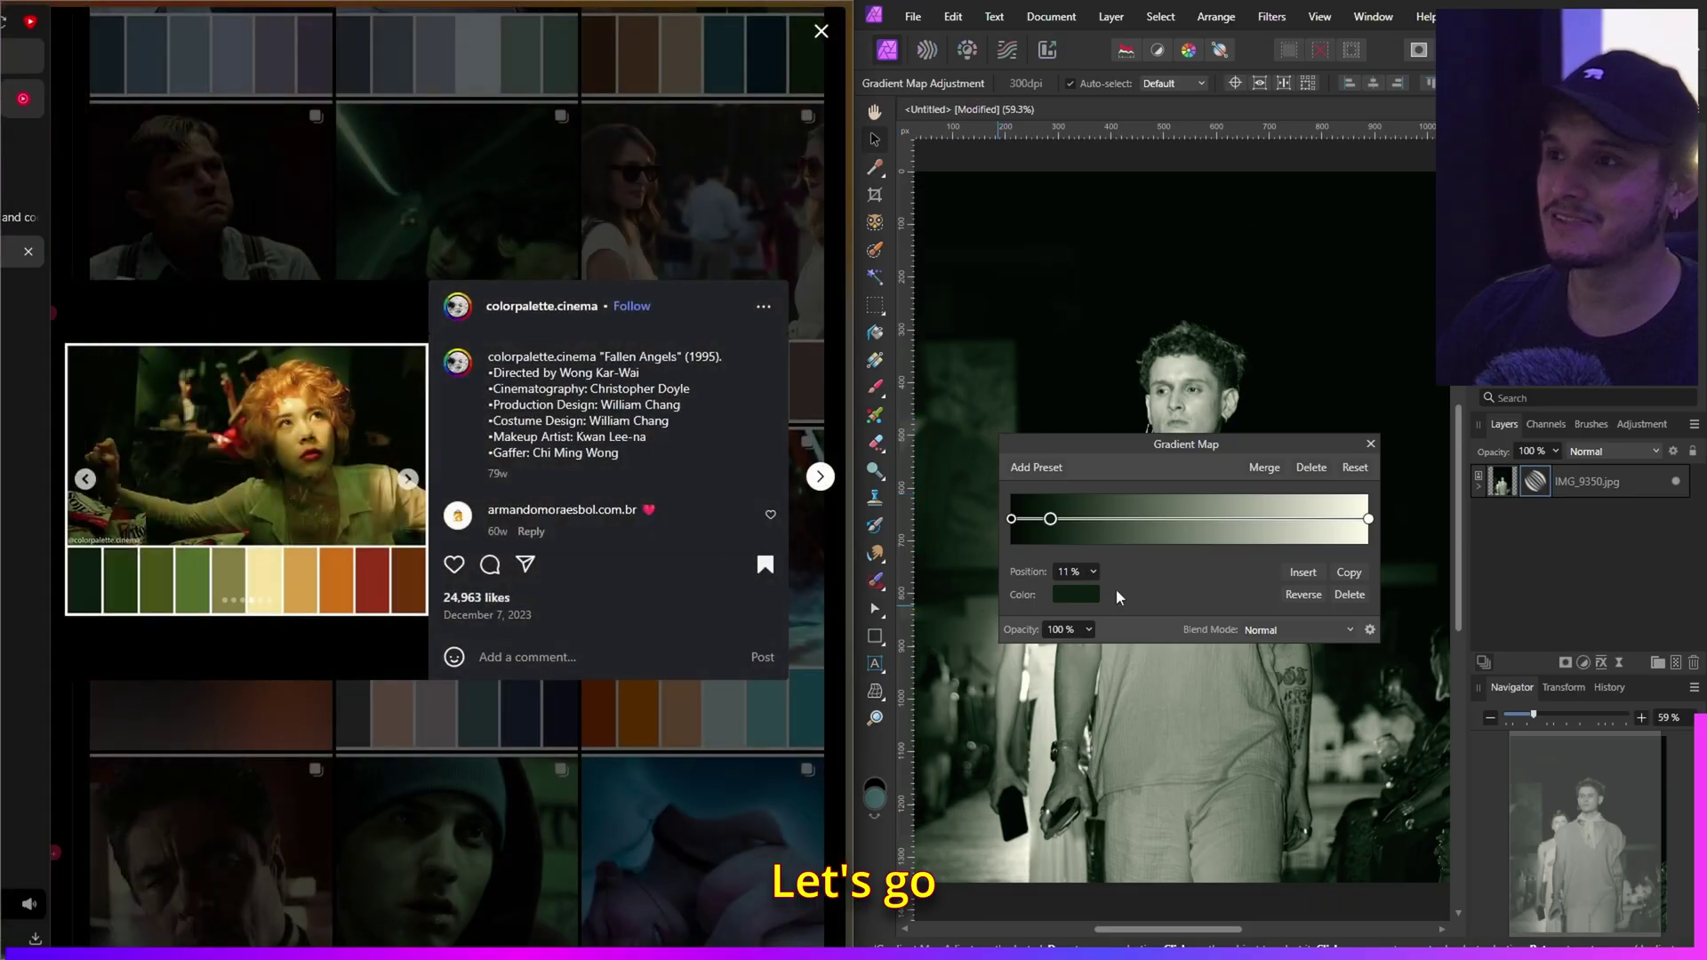
left_click(1303, 572)
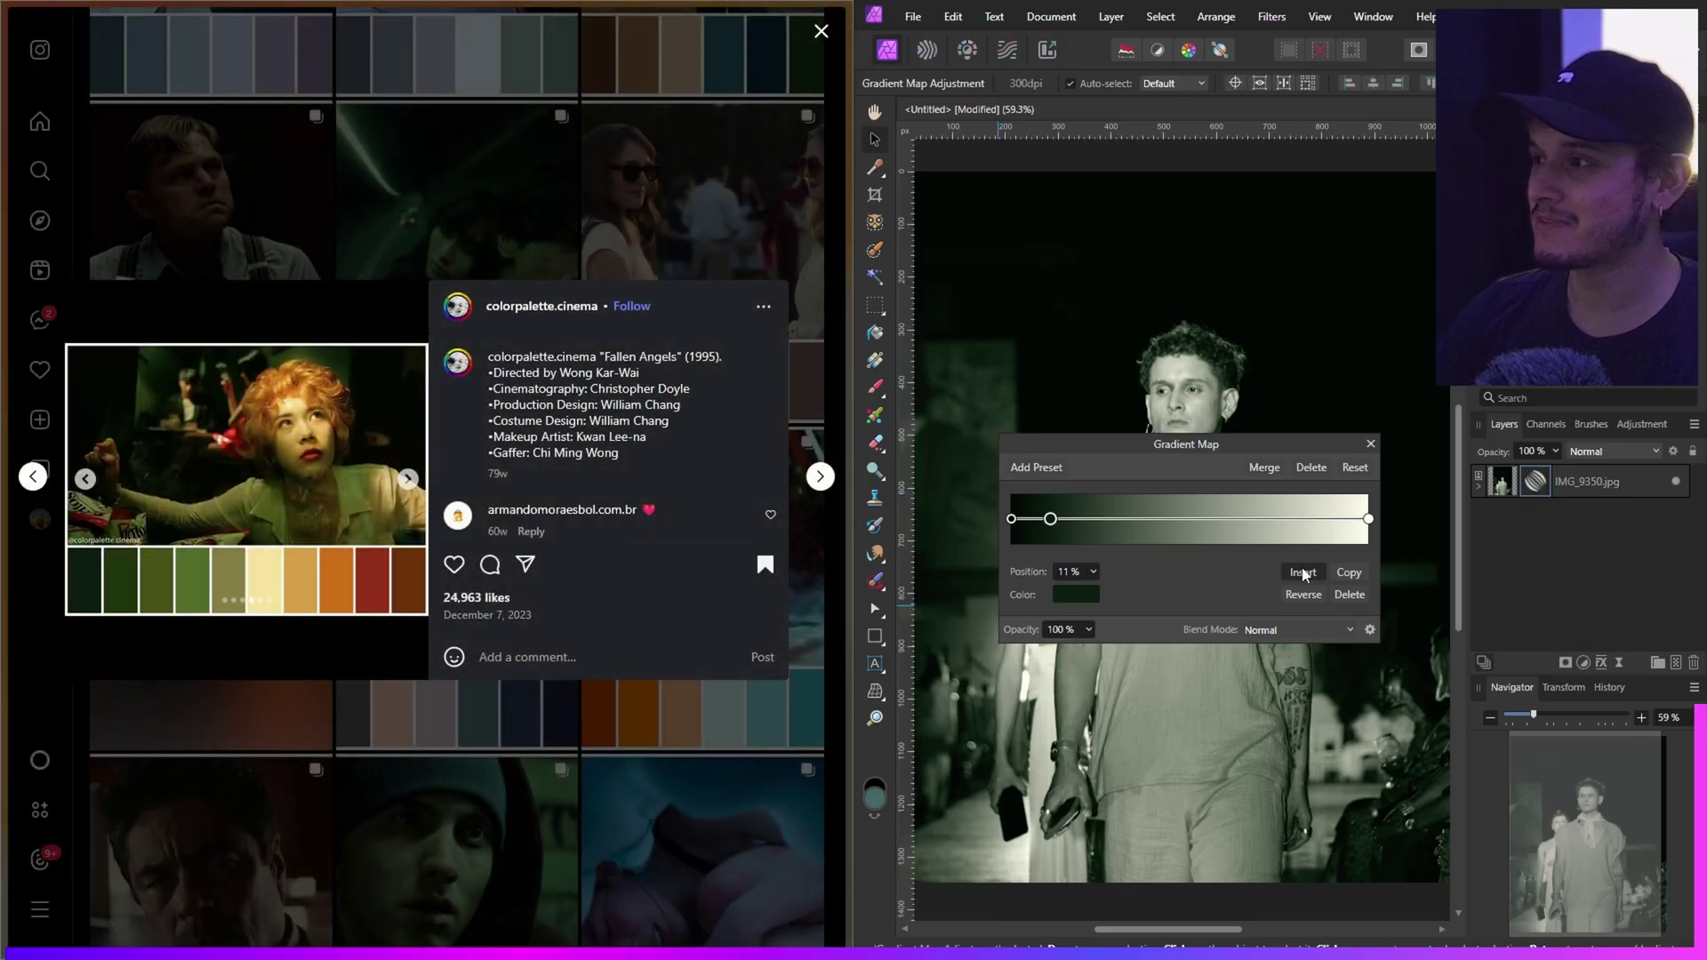
left_click(1091, 595)
left_click_drag(1152, 633, 153, 574)
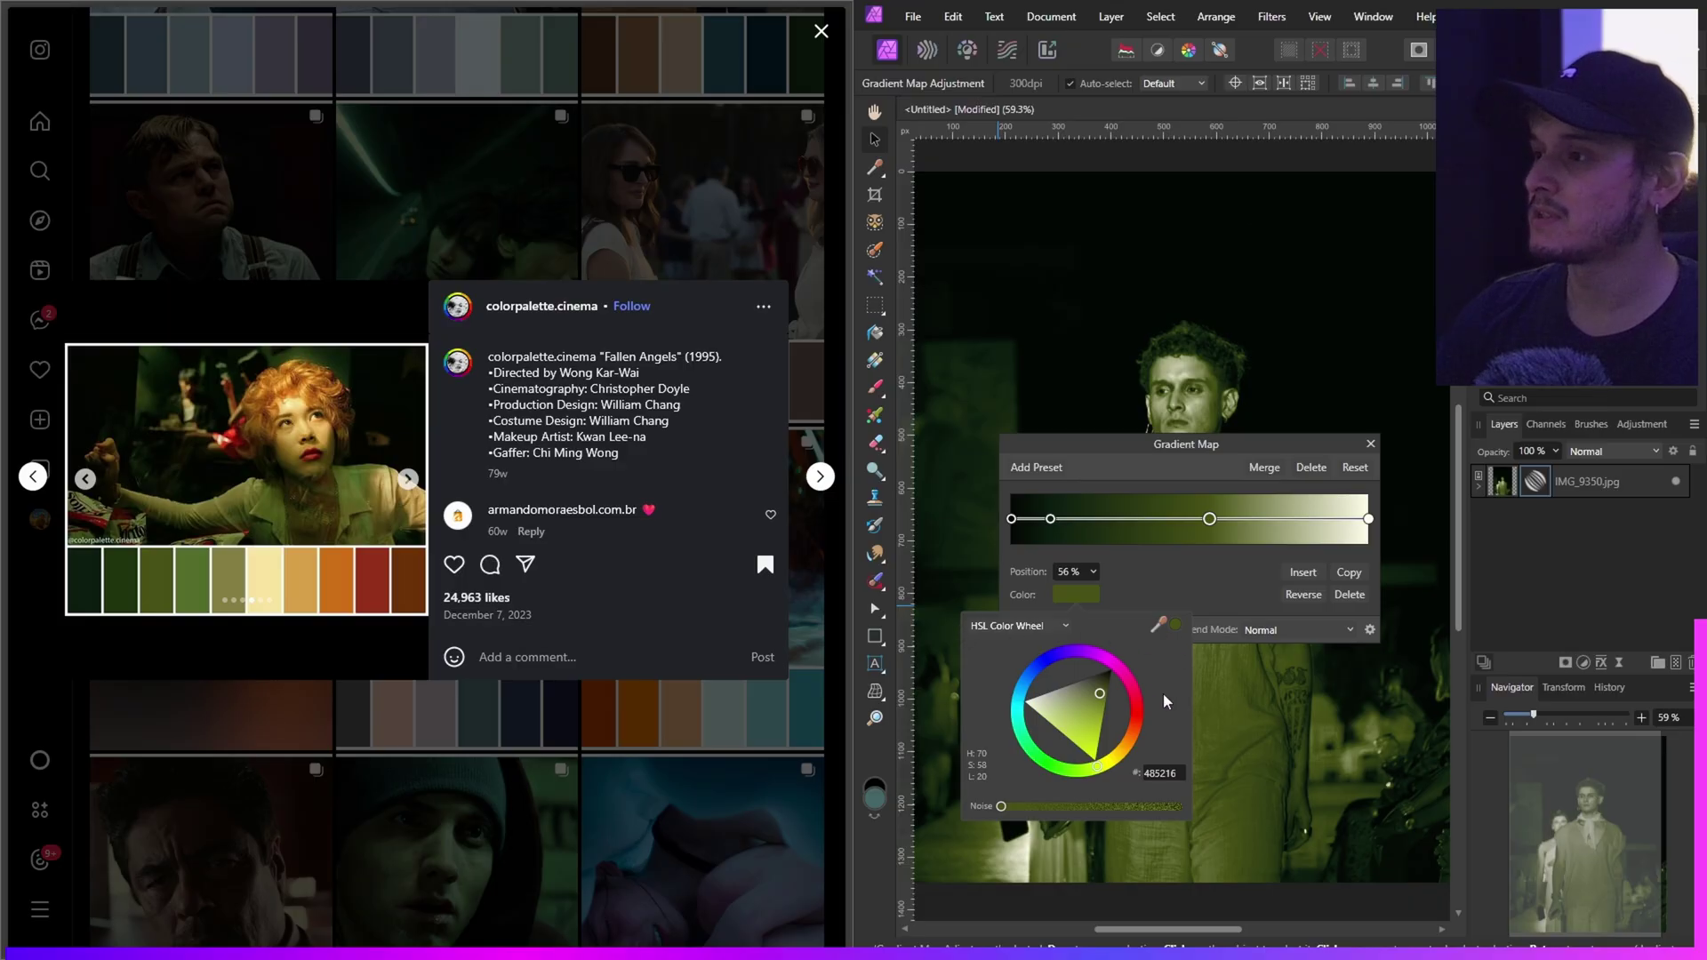
- Copy the olive green stop's hex colour 485216 and enter it as the hex value in Colorizer
left_click(1171, 780)
key("ctrl+c")
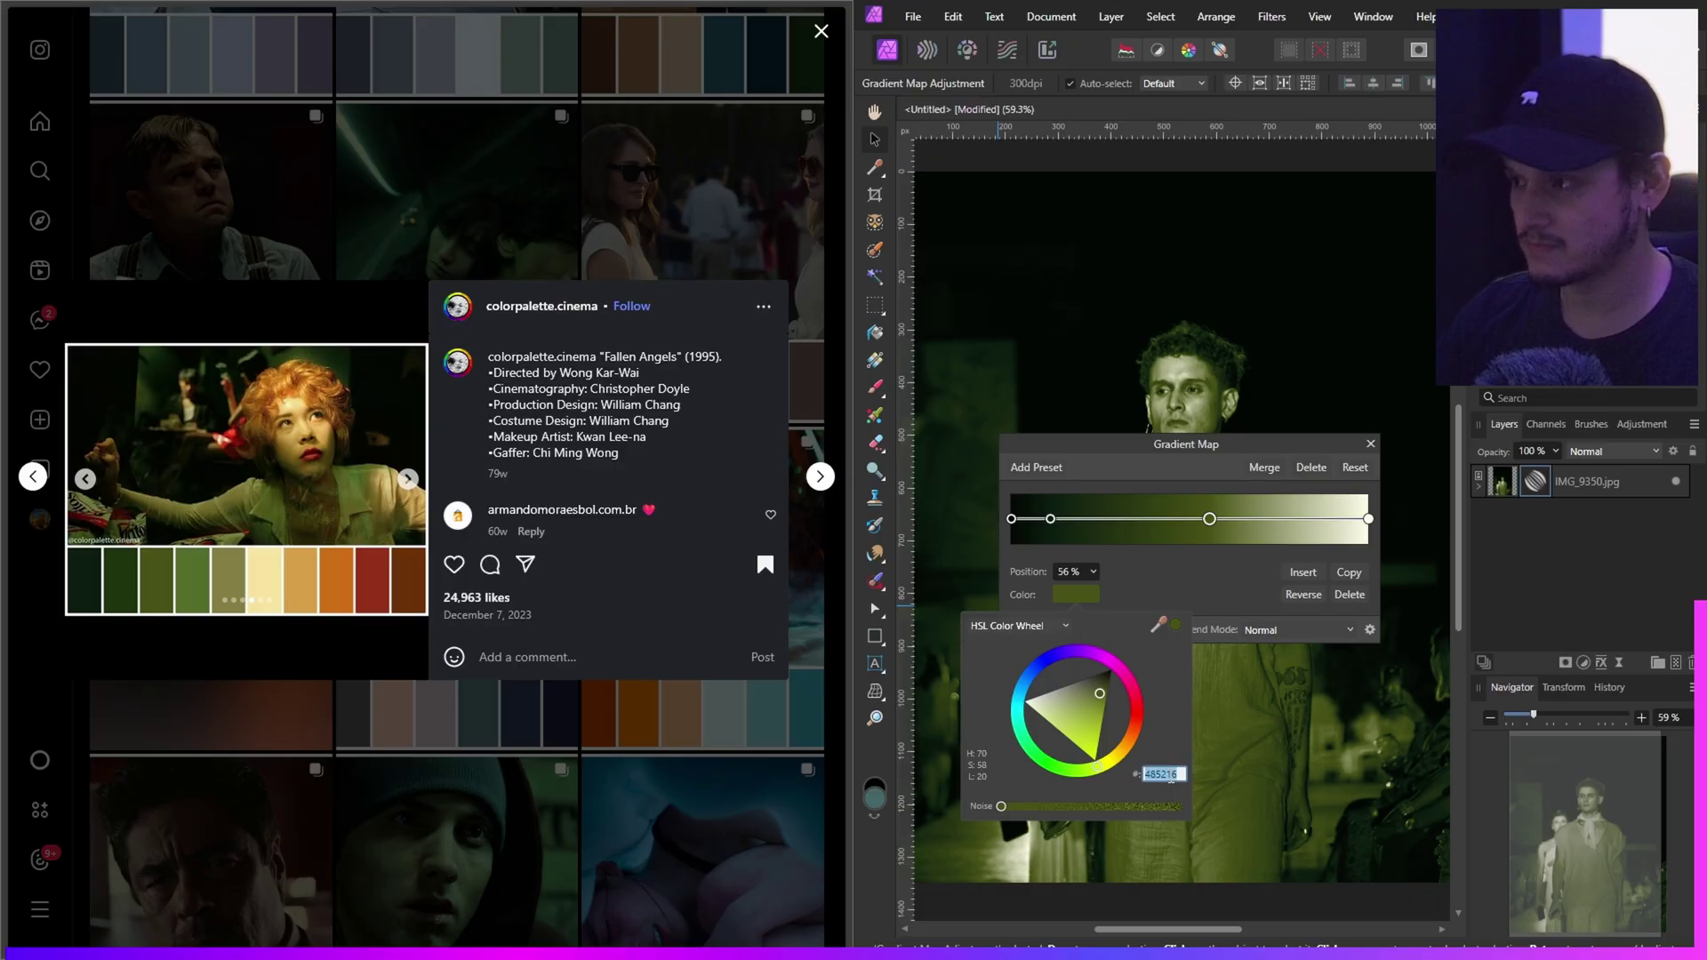
left_click(53, 217)
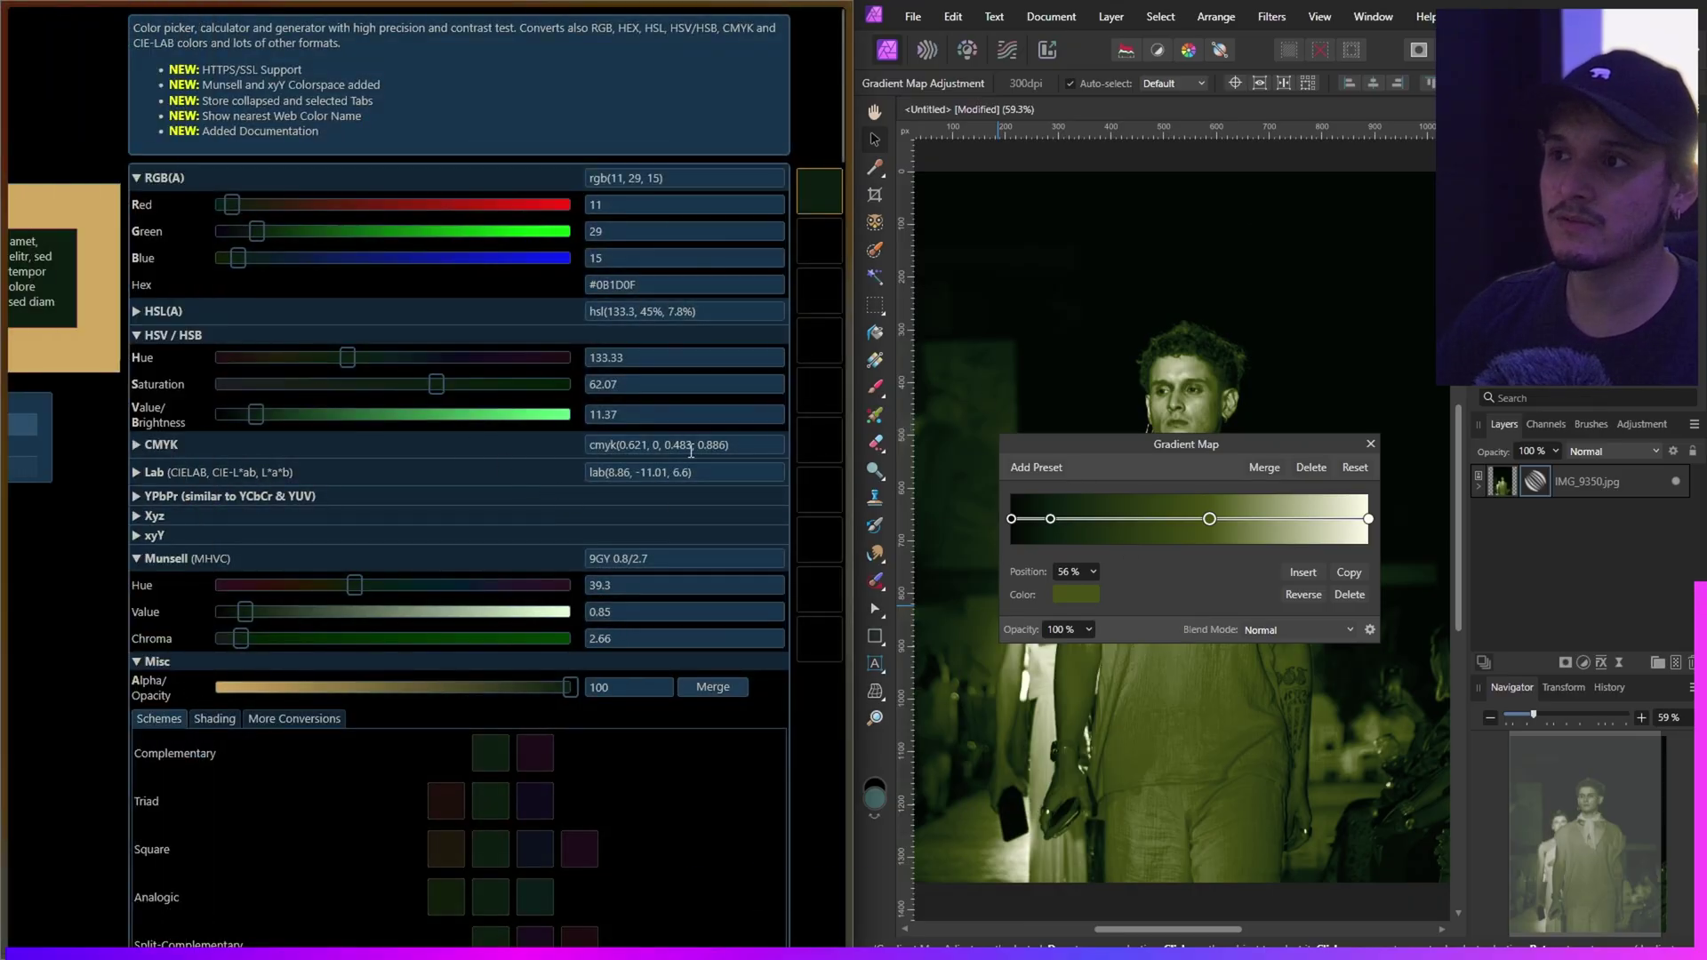
left_click(660, 284)
double_click(659, 285)
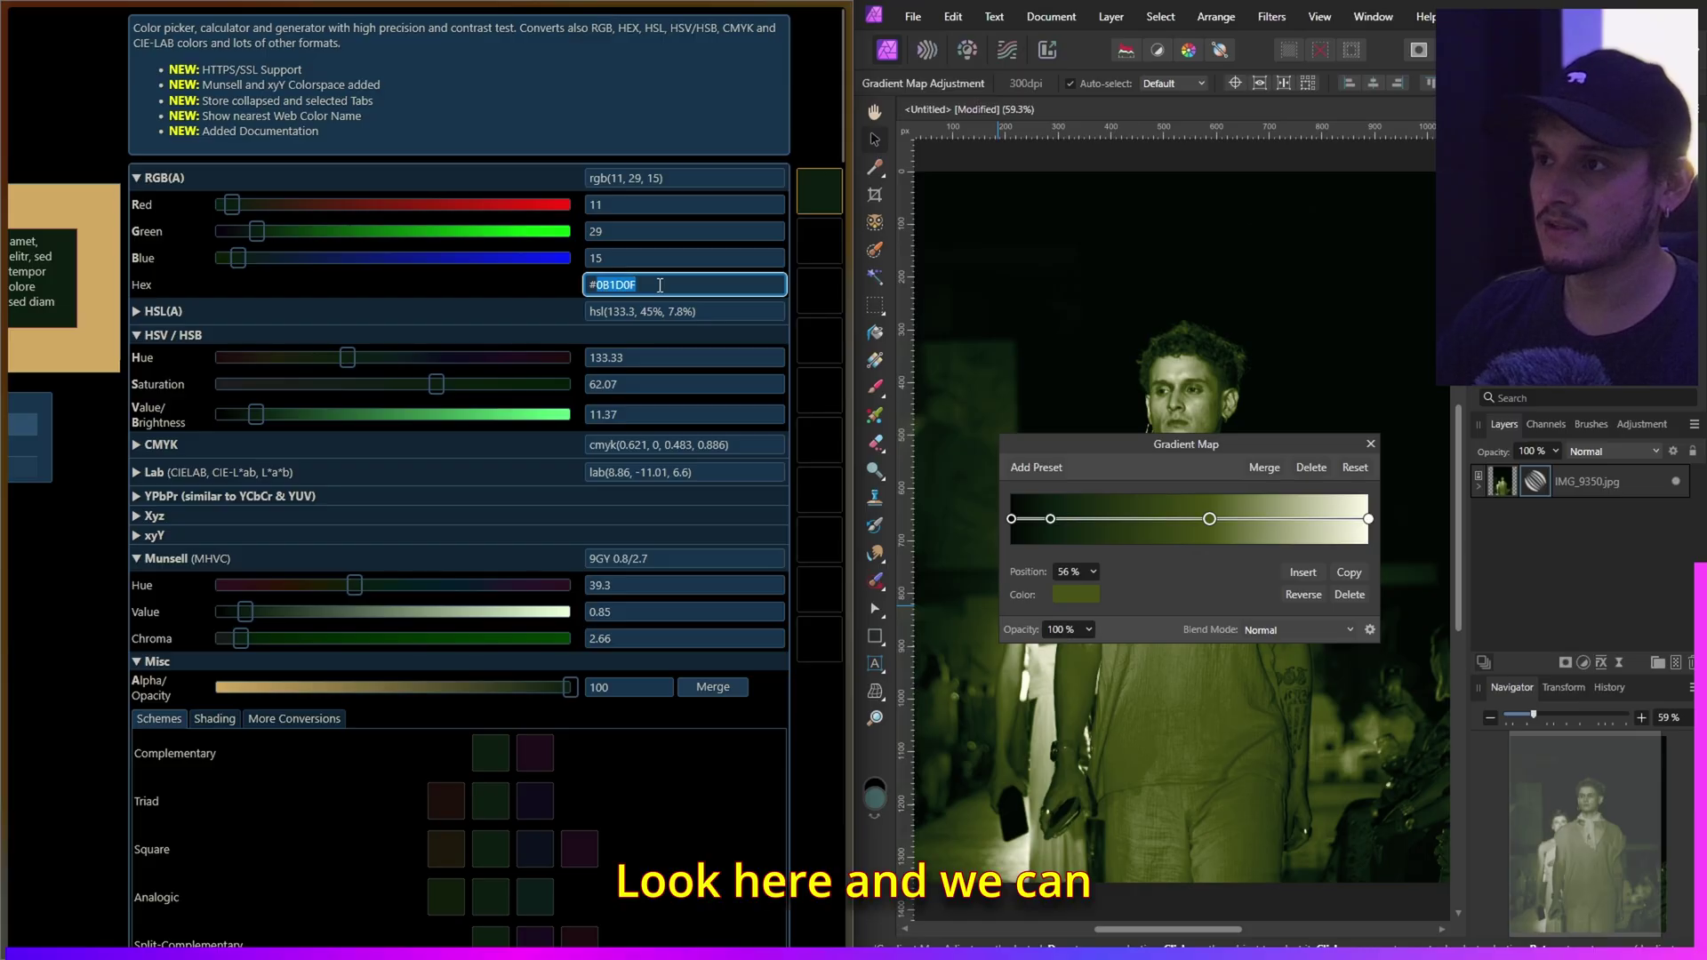
key("ctrl+v")
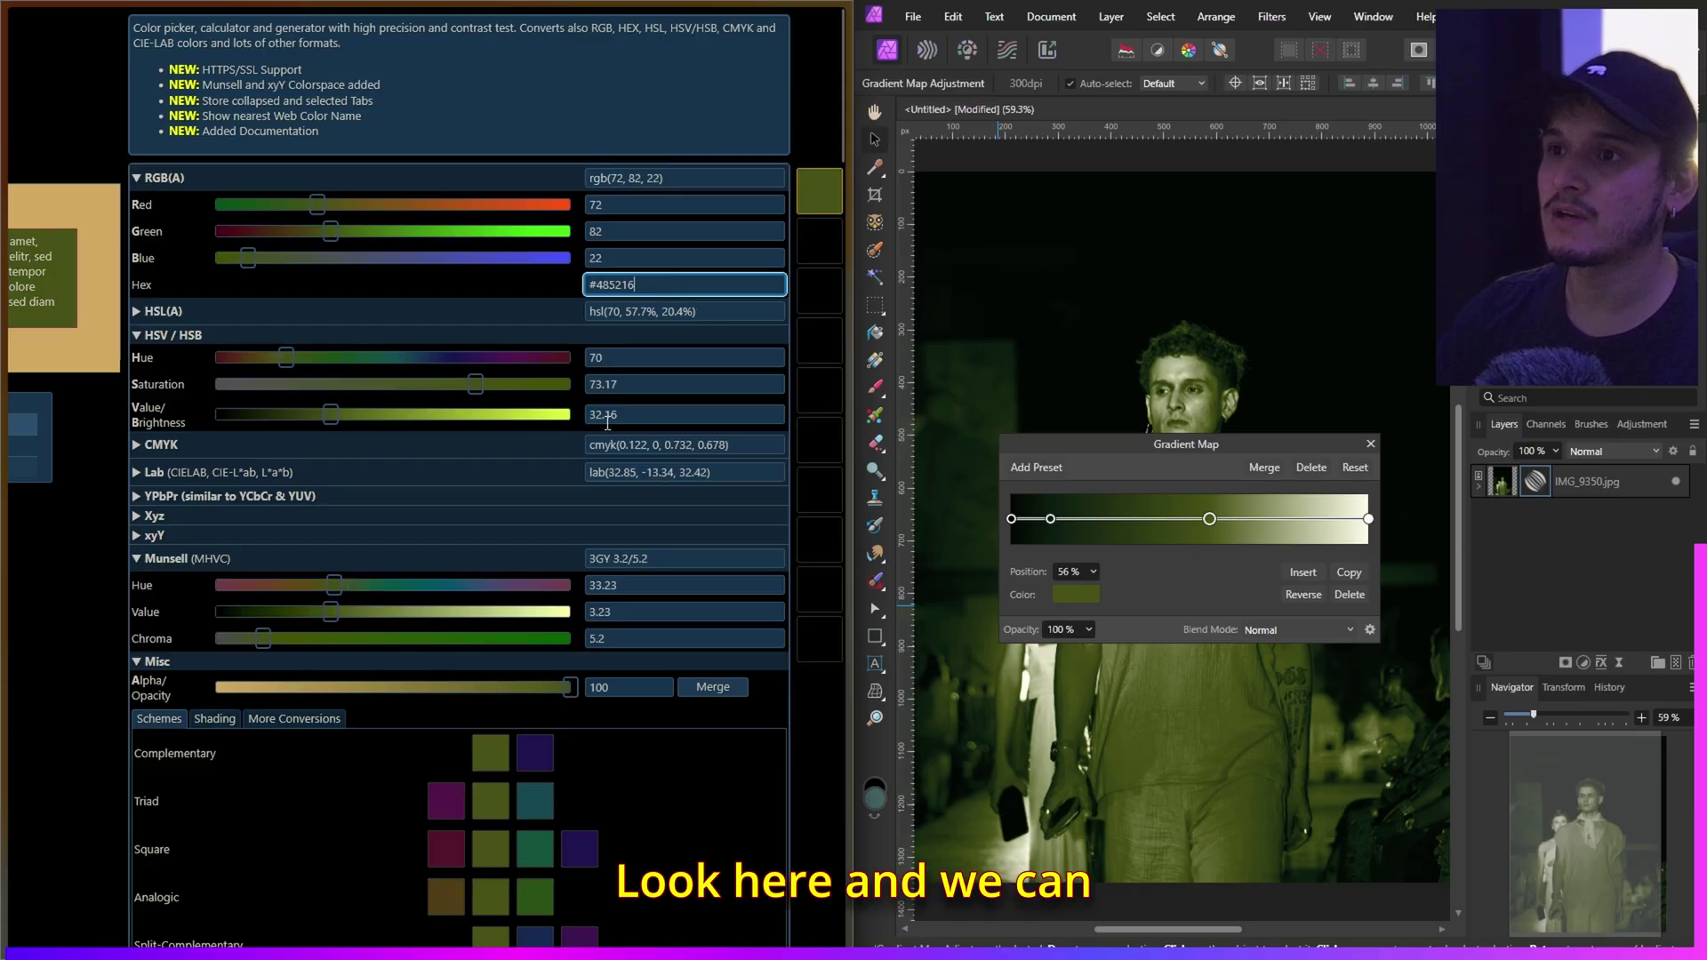
- Set the olive green gradient stop's position to 32%, matching its HSV brightness in Colorizer
left_click(1071, 570)
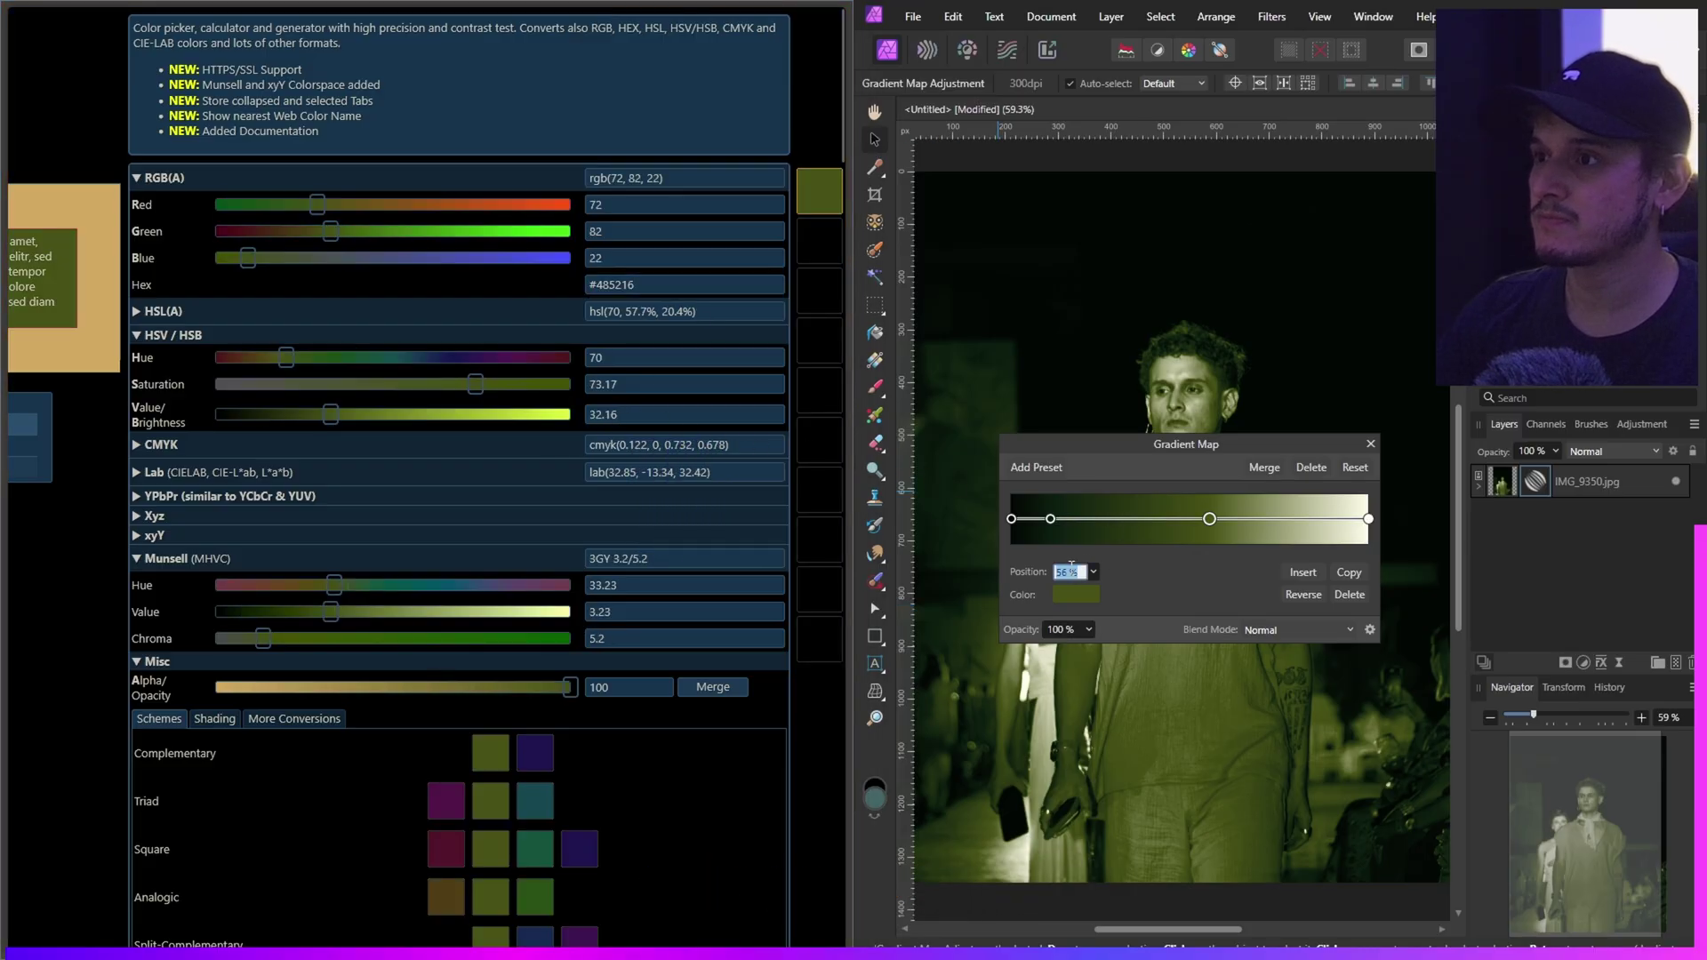
type("32")
key("Return")
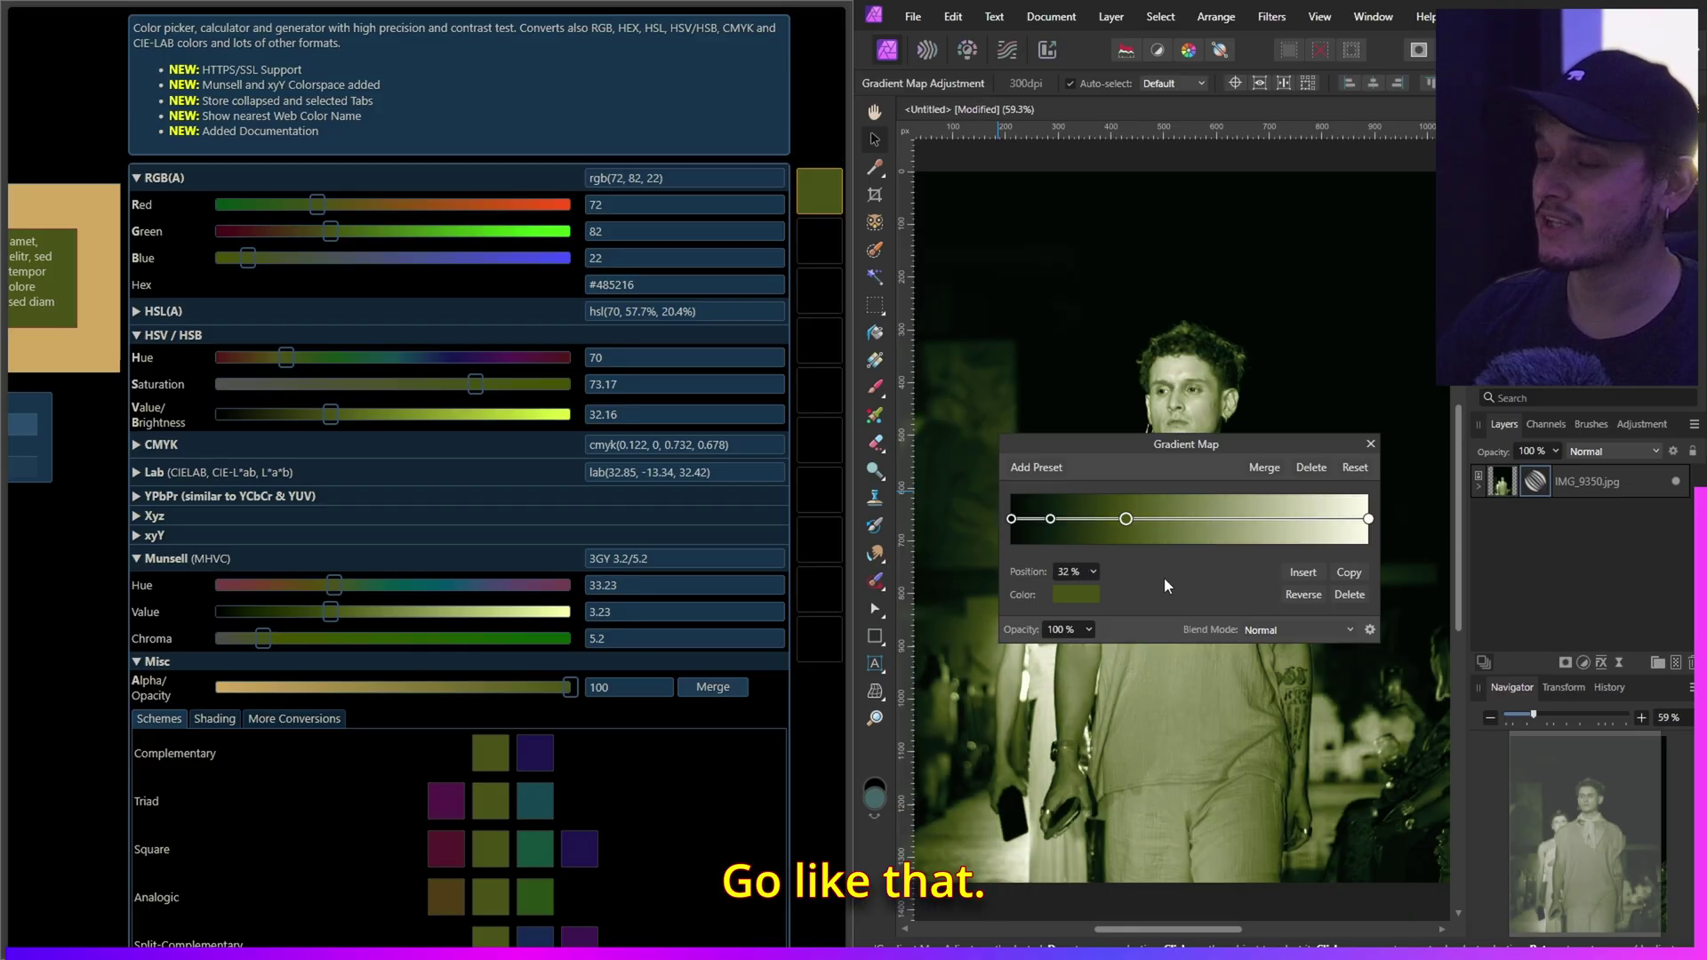
- Insert a further gradient stop and give it the lighter olive sampled from the fifth swatch of the film palette
left_click(1303, 570)
mouse_move(13, 252)
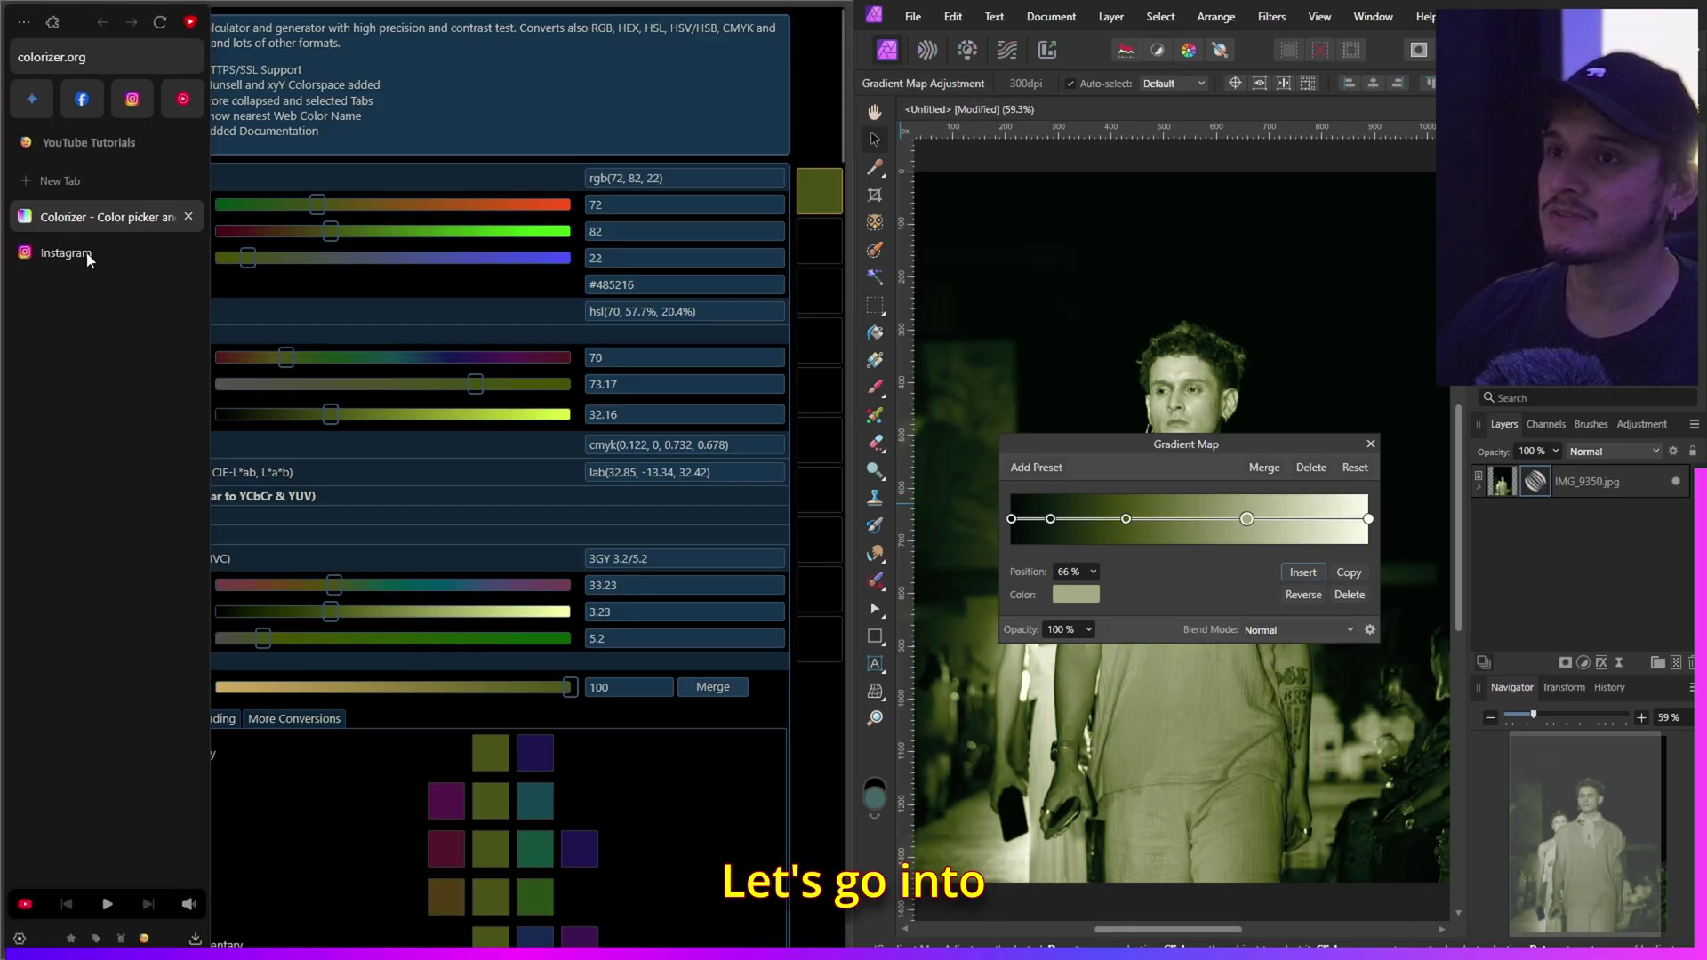
left_click(108, 254)
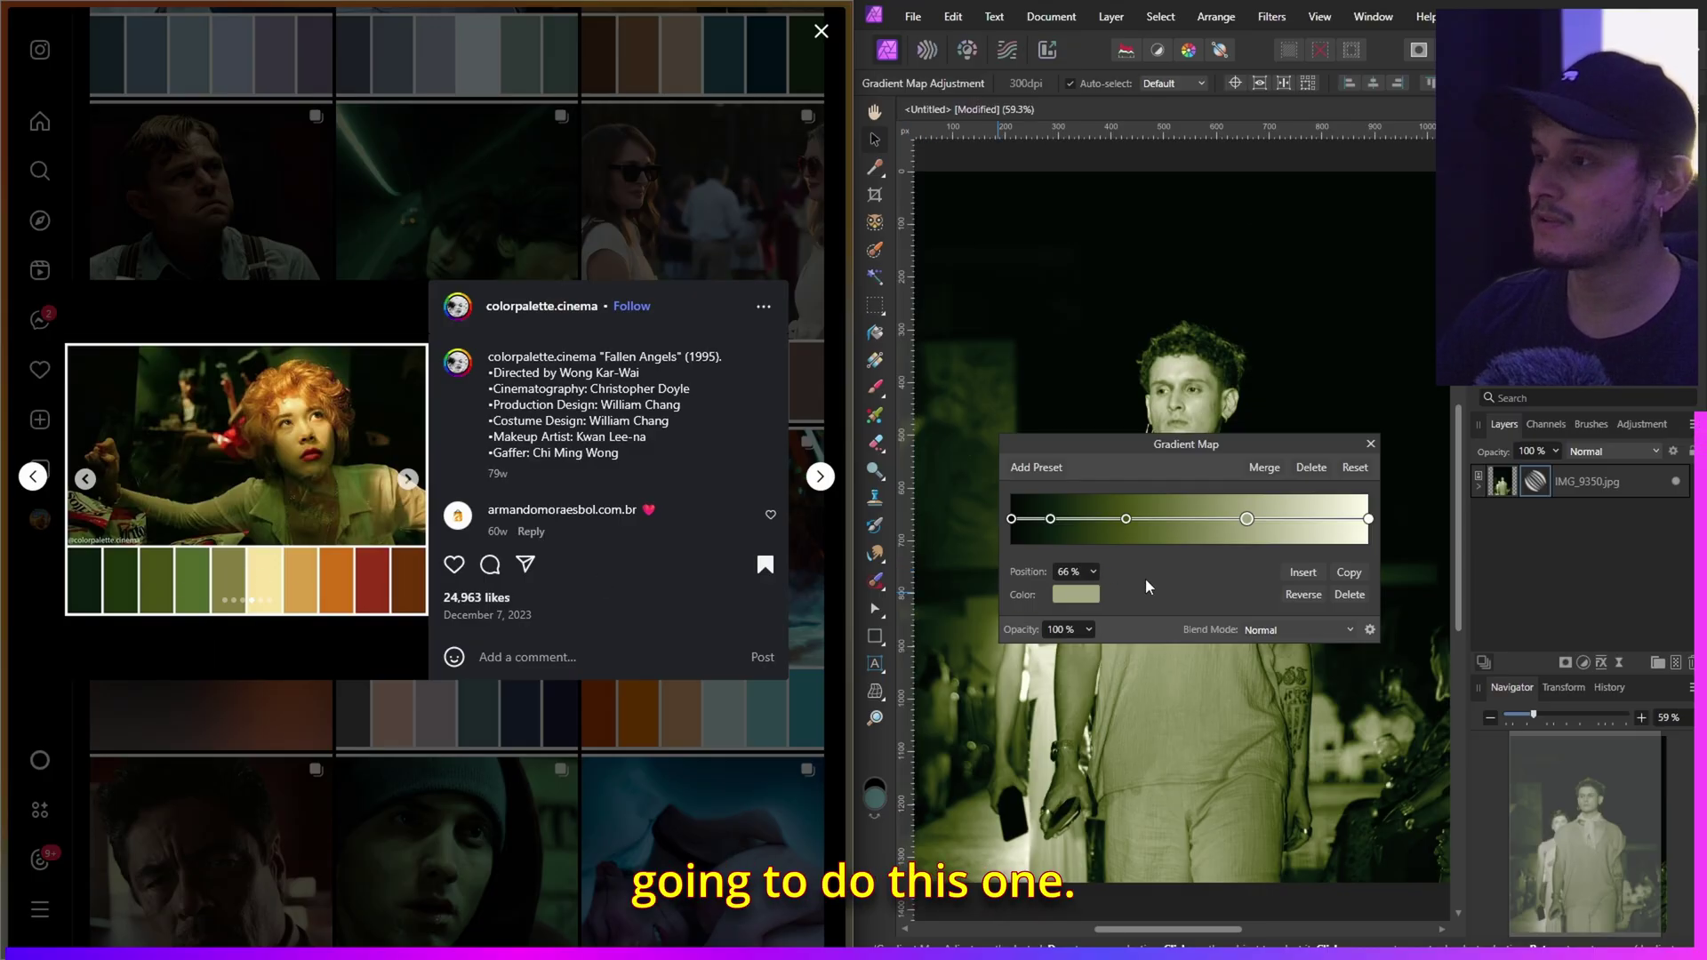
left_click(1087, 595)
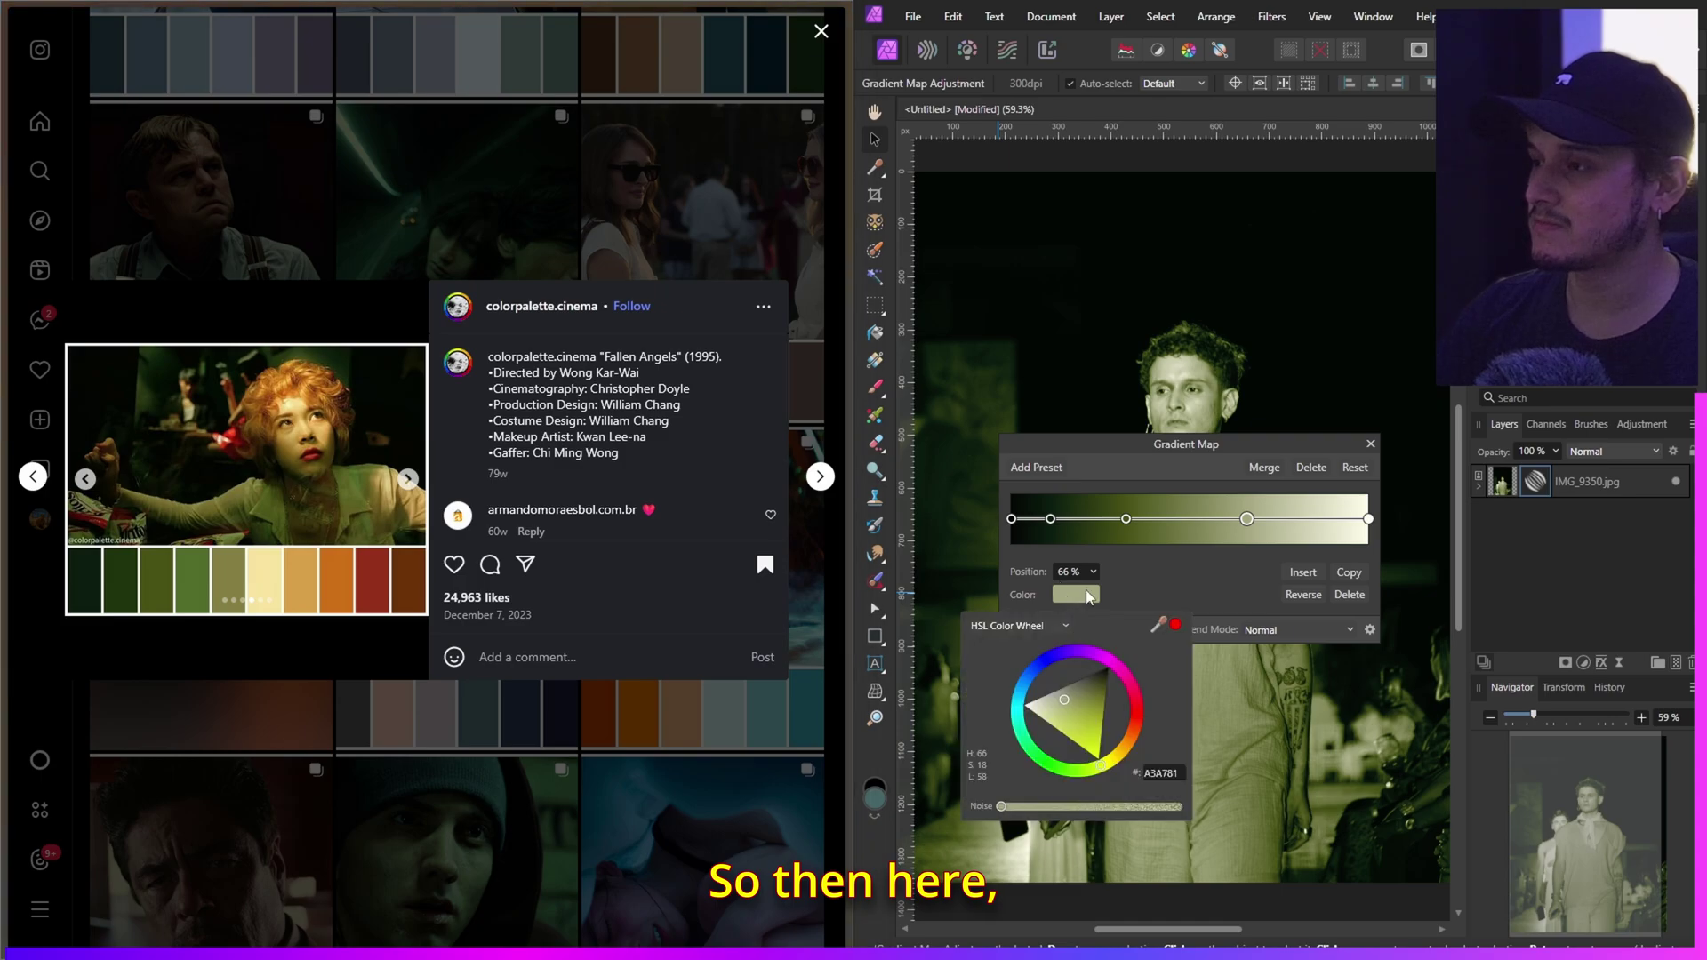
left_click_drag(1159, 631, 237, 573)
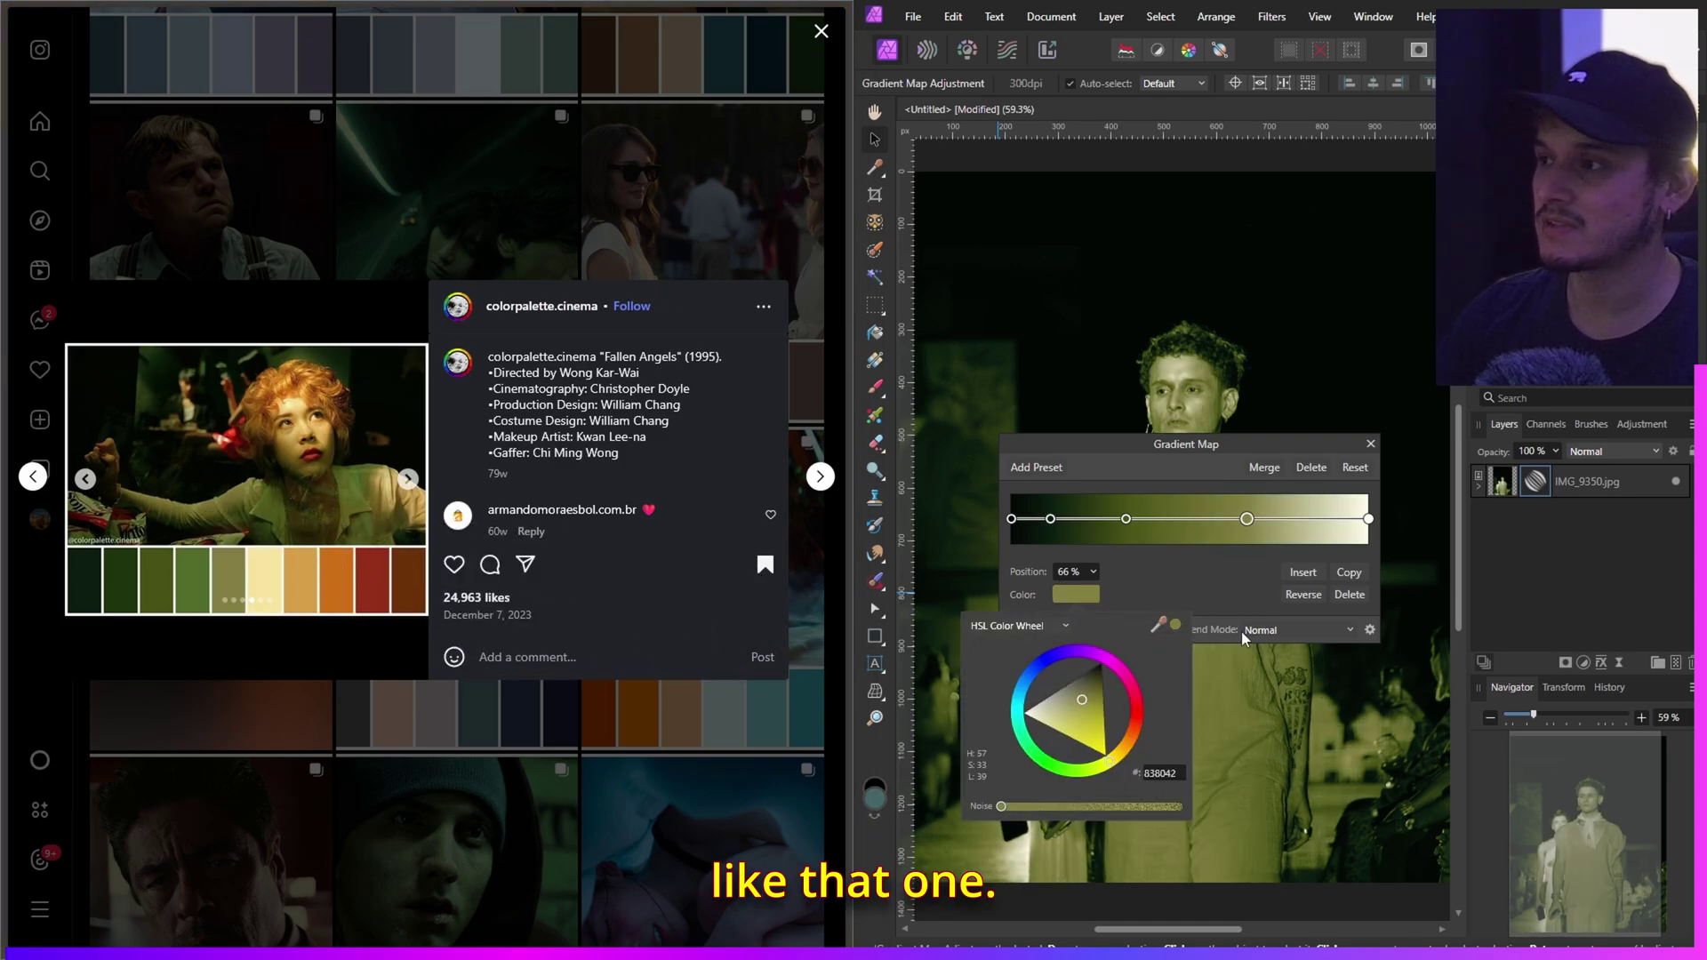
- Take the lighter olive stop's hex colour 838042 to Colorizer for its brightness, and return to the film palette post
double_click(1165, 773)
mouse_move(4, 227)
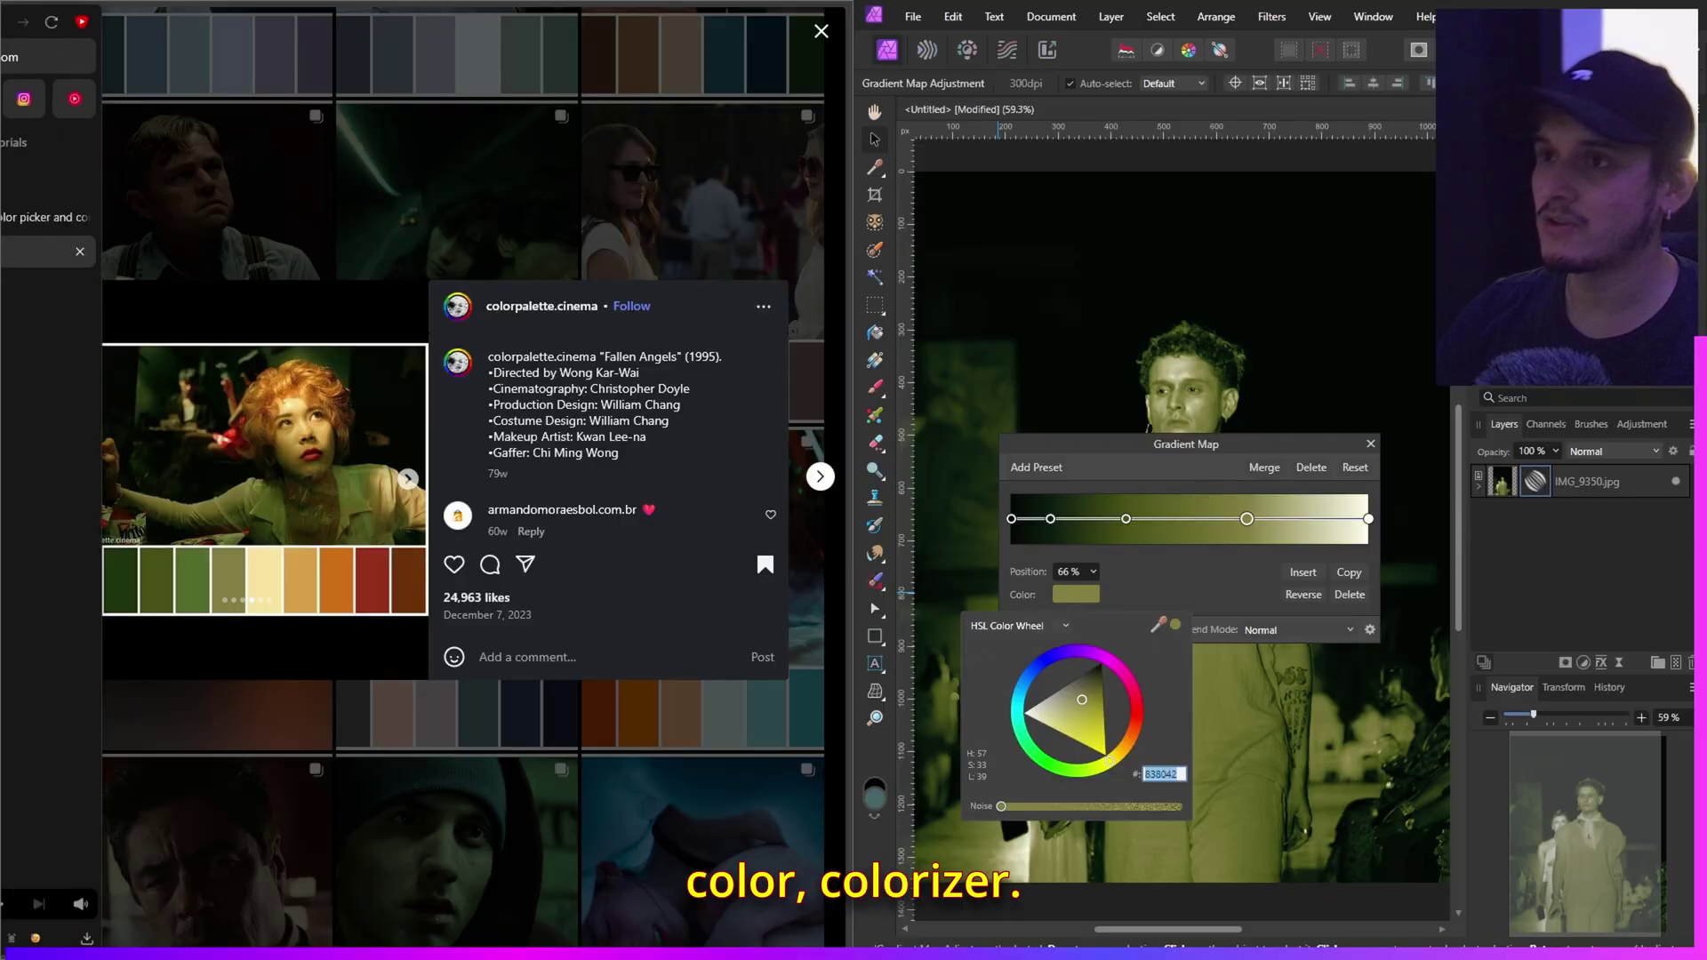
left_click(153, 227)
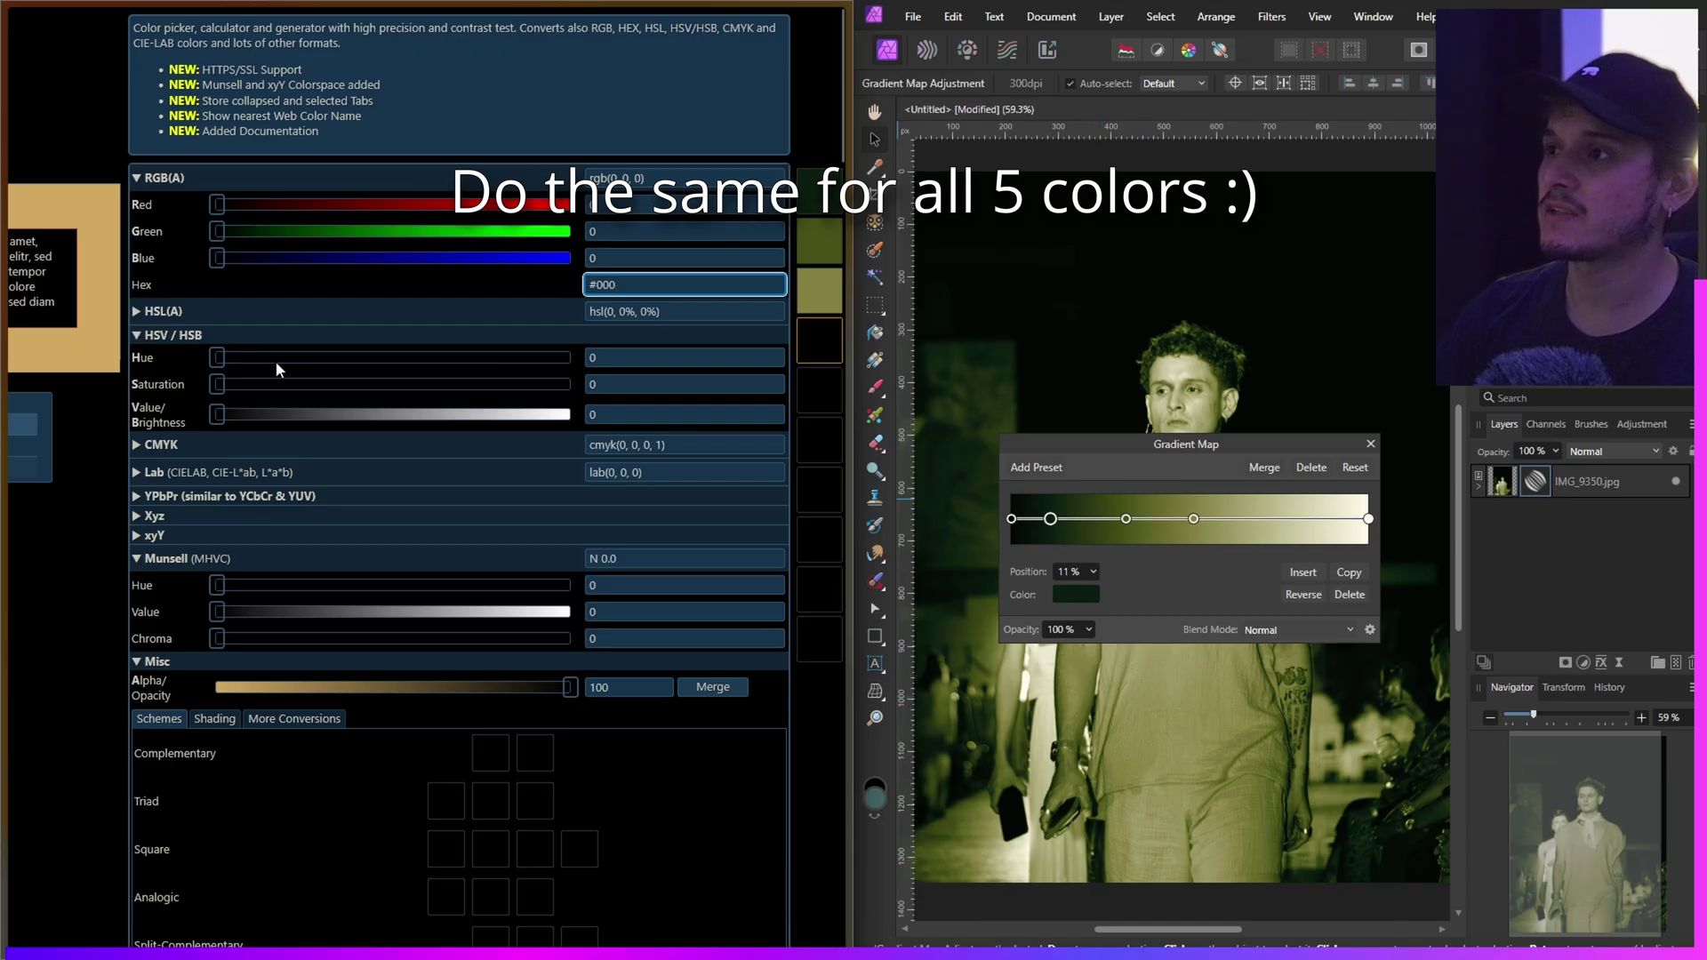
mouse_move(4, 267)
left_click(67, 252)
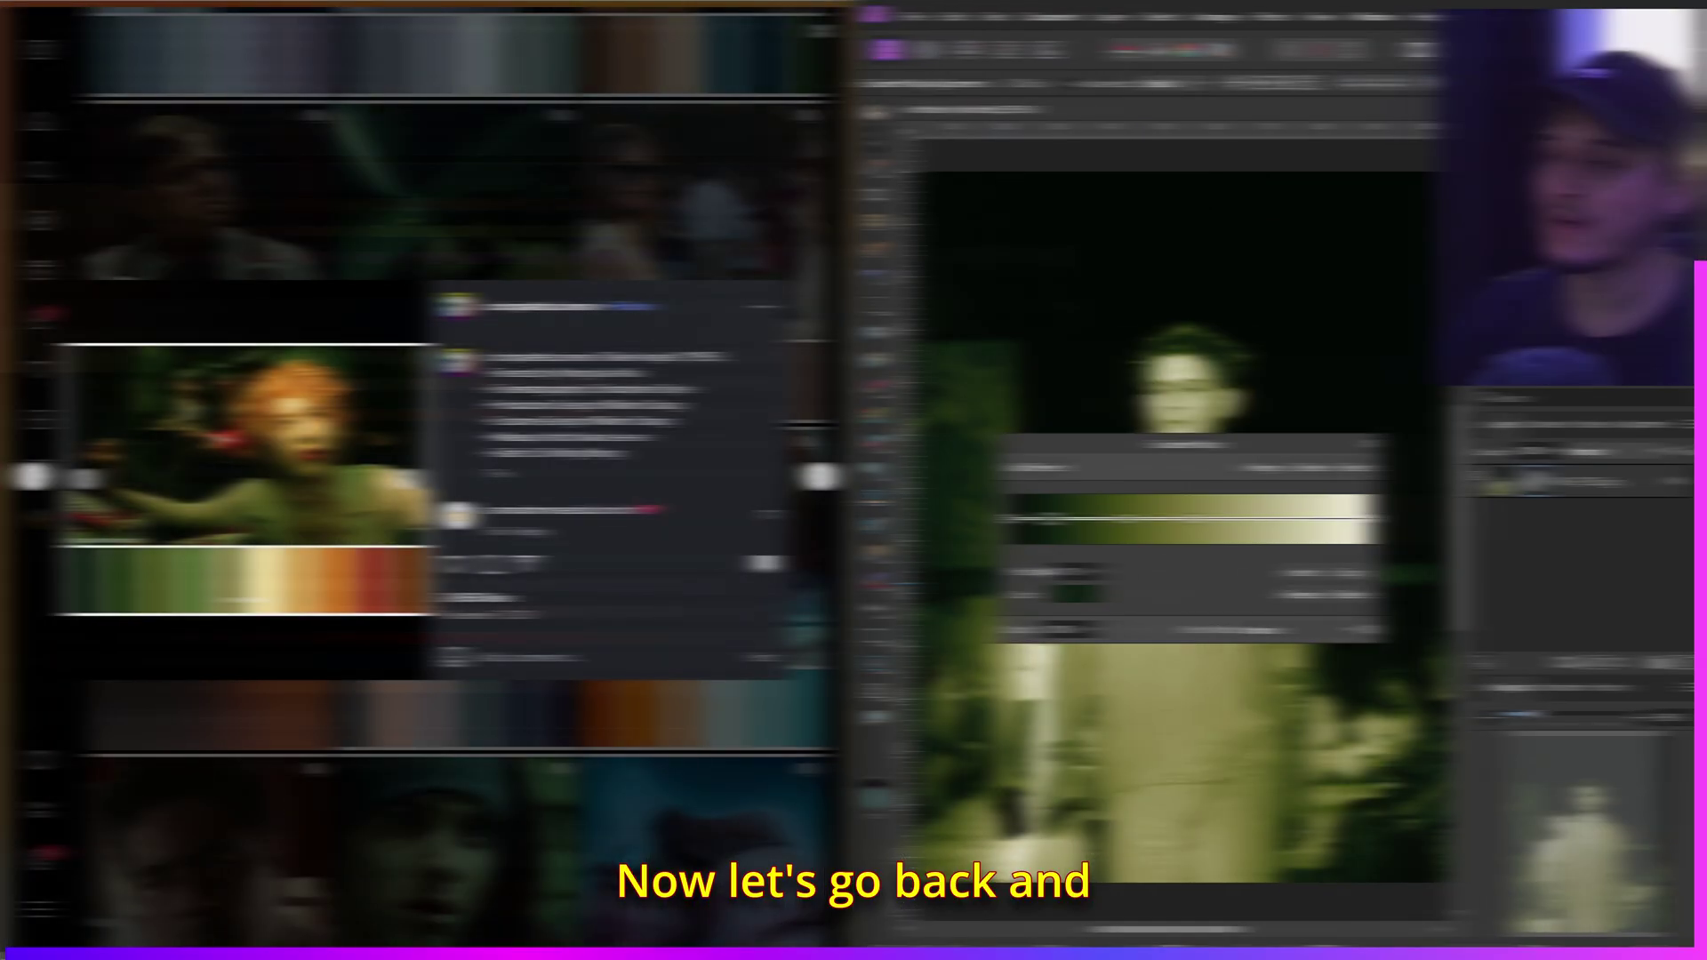
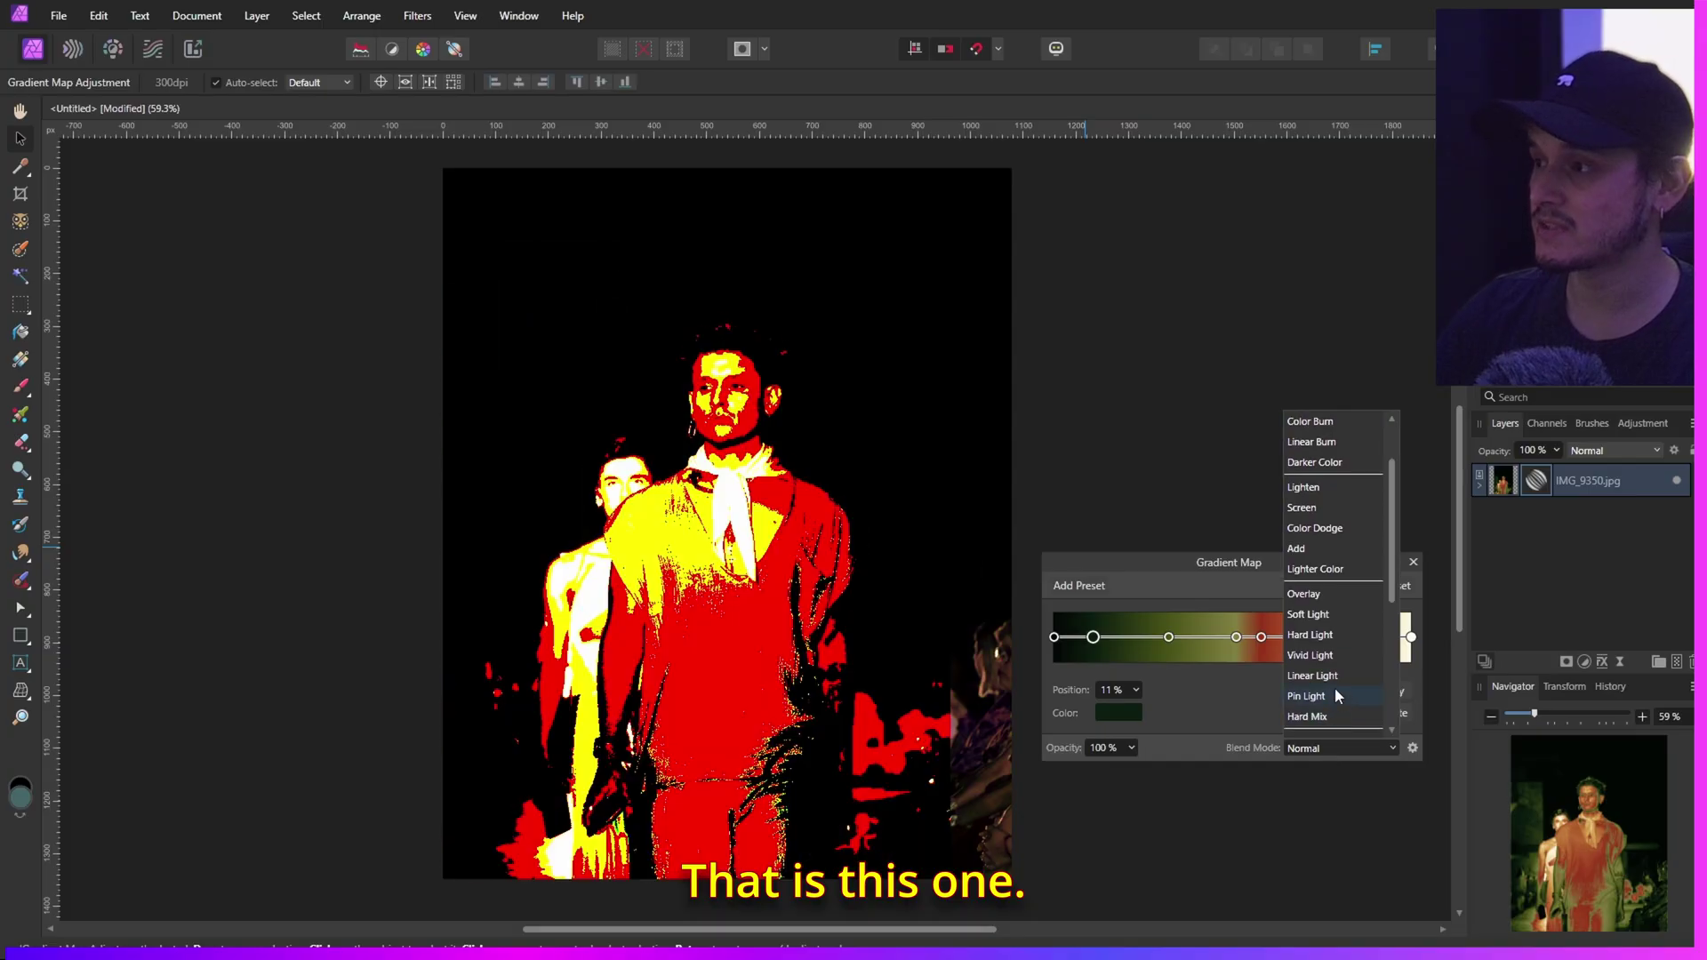
- Set the gradient map's blend mode to Soft Light and try its opacity at 80% and 100%
left_click(1335, 615)
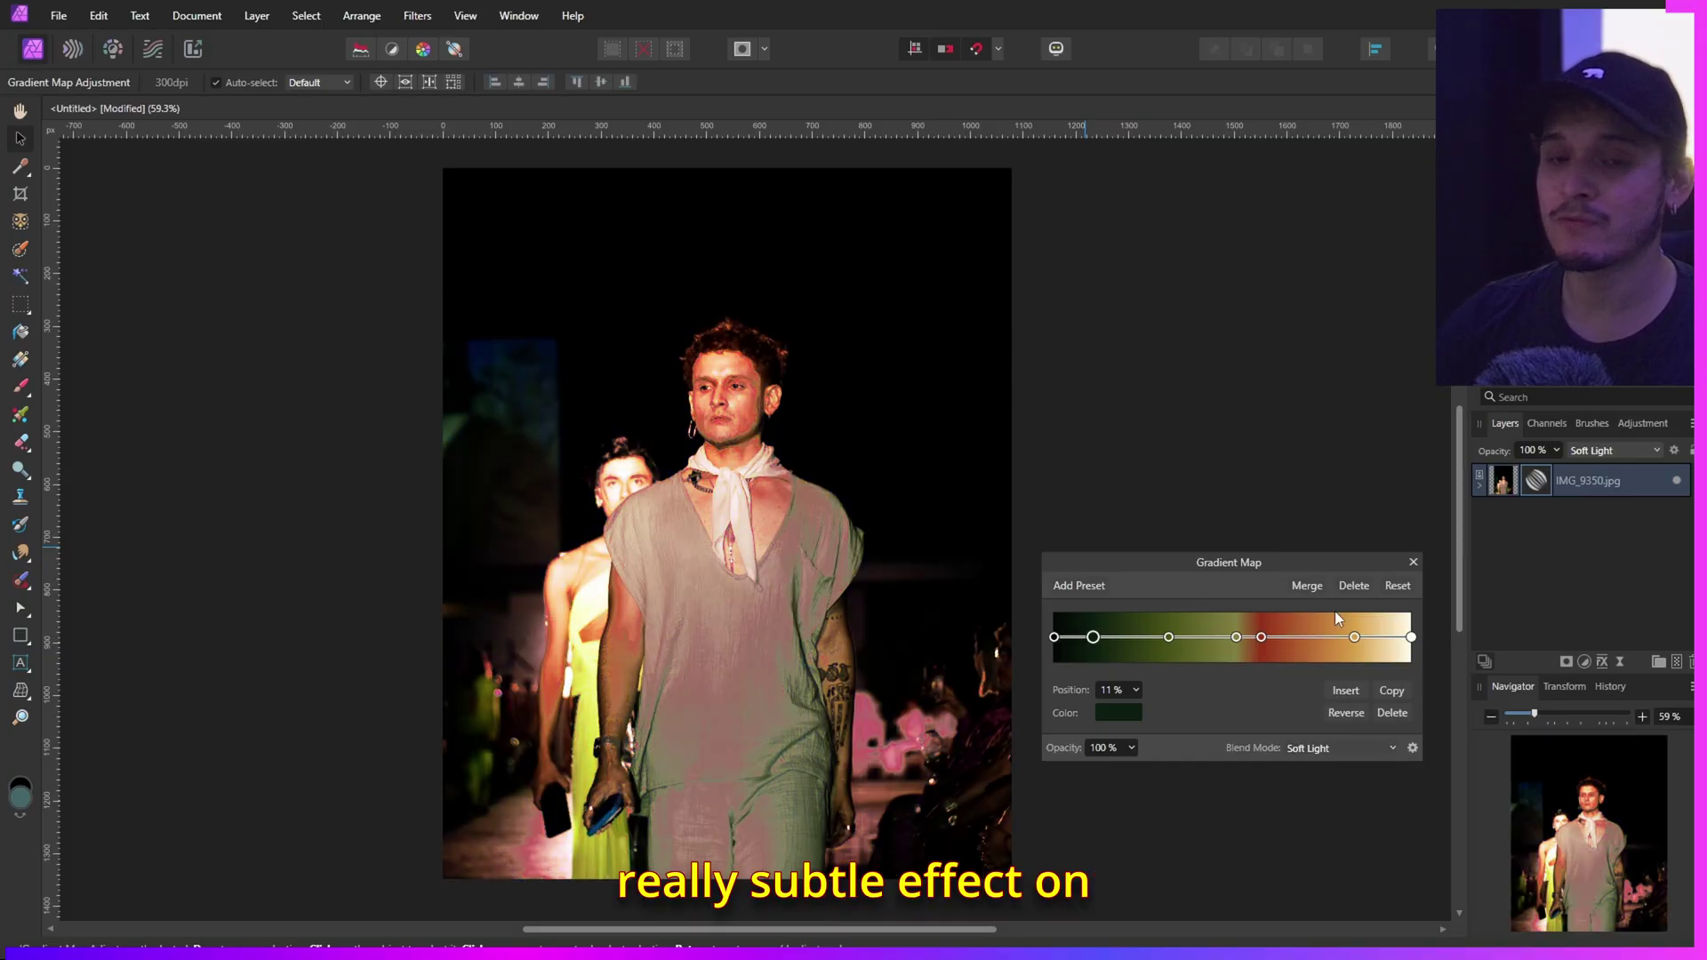
left_click(1555, 448)
mouse_move(1534, 472)
left_mouse_down()
mouse_move(1372, 467)
mouse_move(1558, 470)
left_mouse_up()
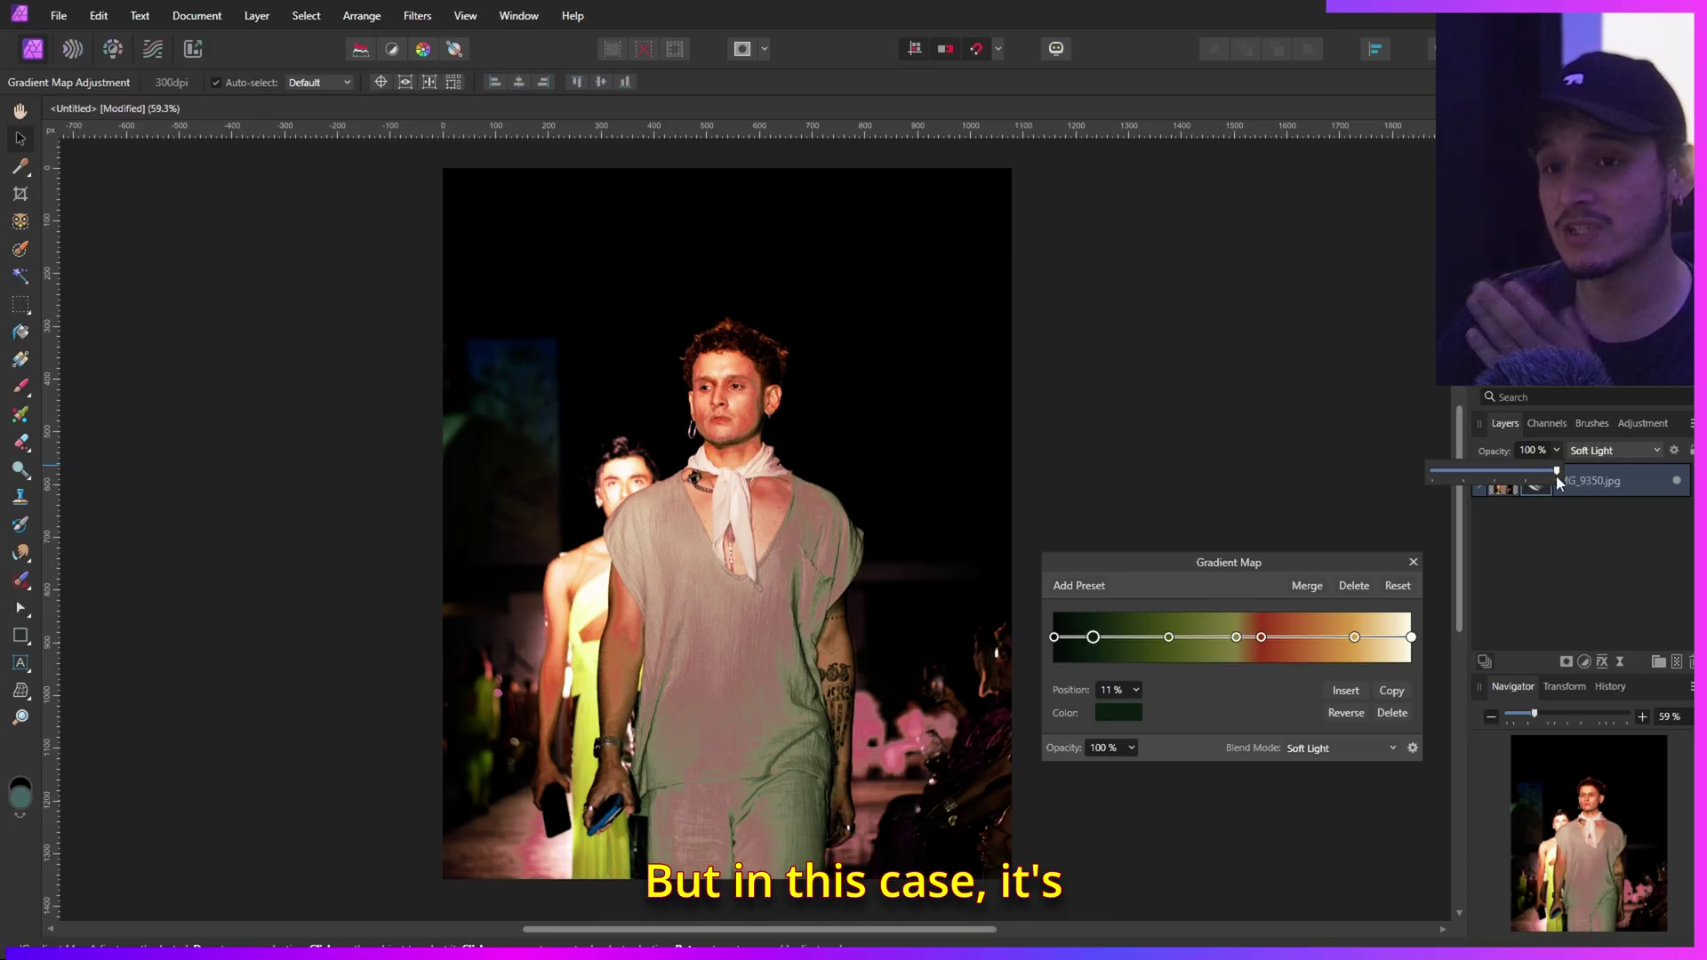
mouse_move(1556, 472)
left_mouse_down()
mouse_move(1478, 475)
mouse_move(1532, 474)
left_mouse_up()
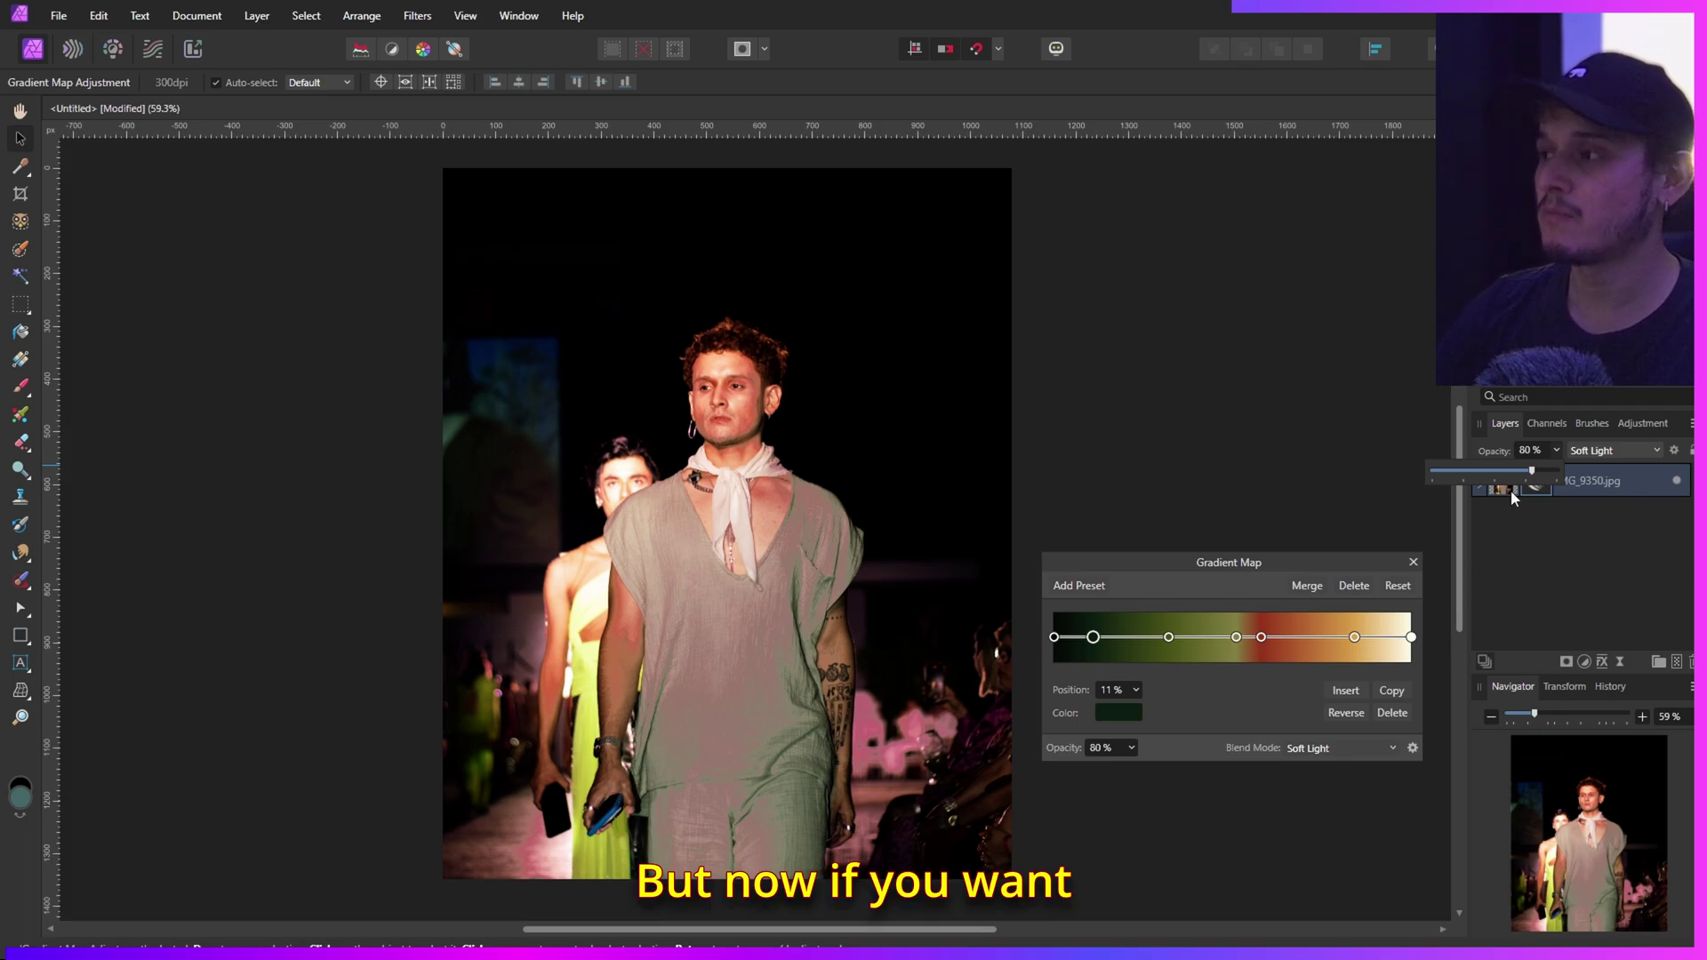
left_click_drag(1536, 471, 1560, 472)
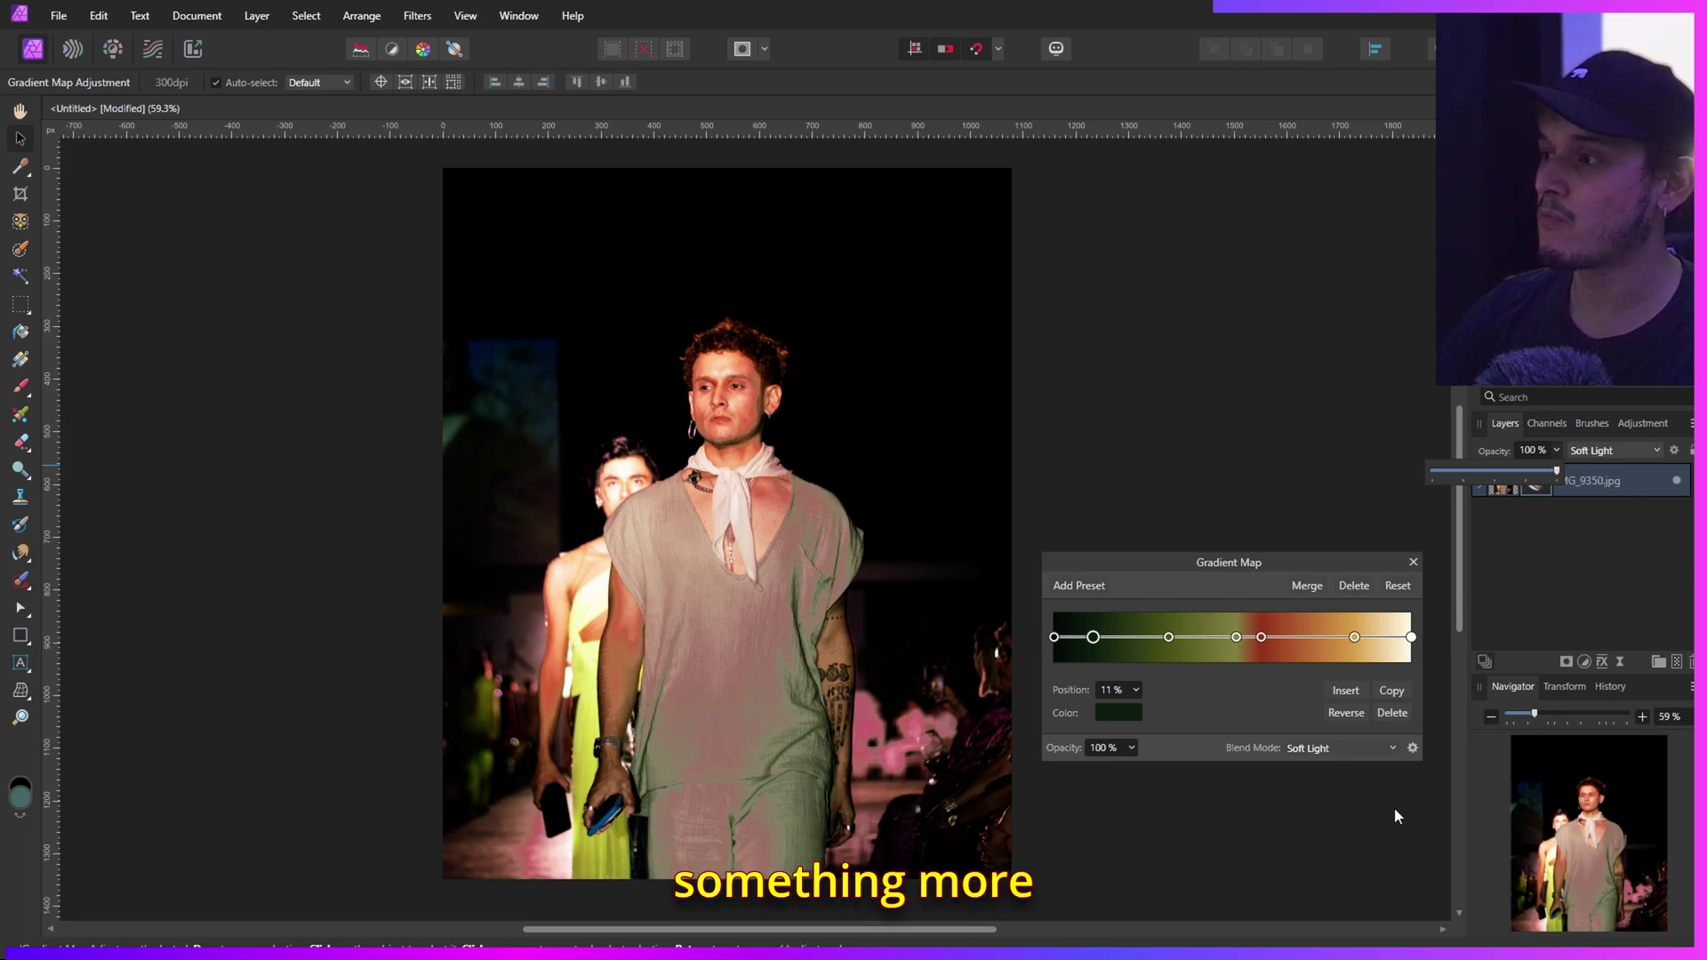
- Set the gradient map's blend mode to Color
left_click(1362, 747)
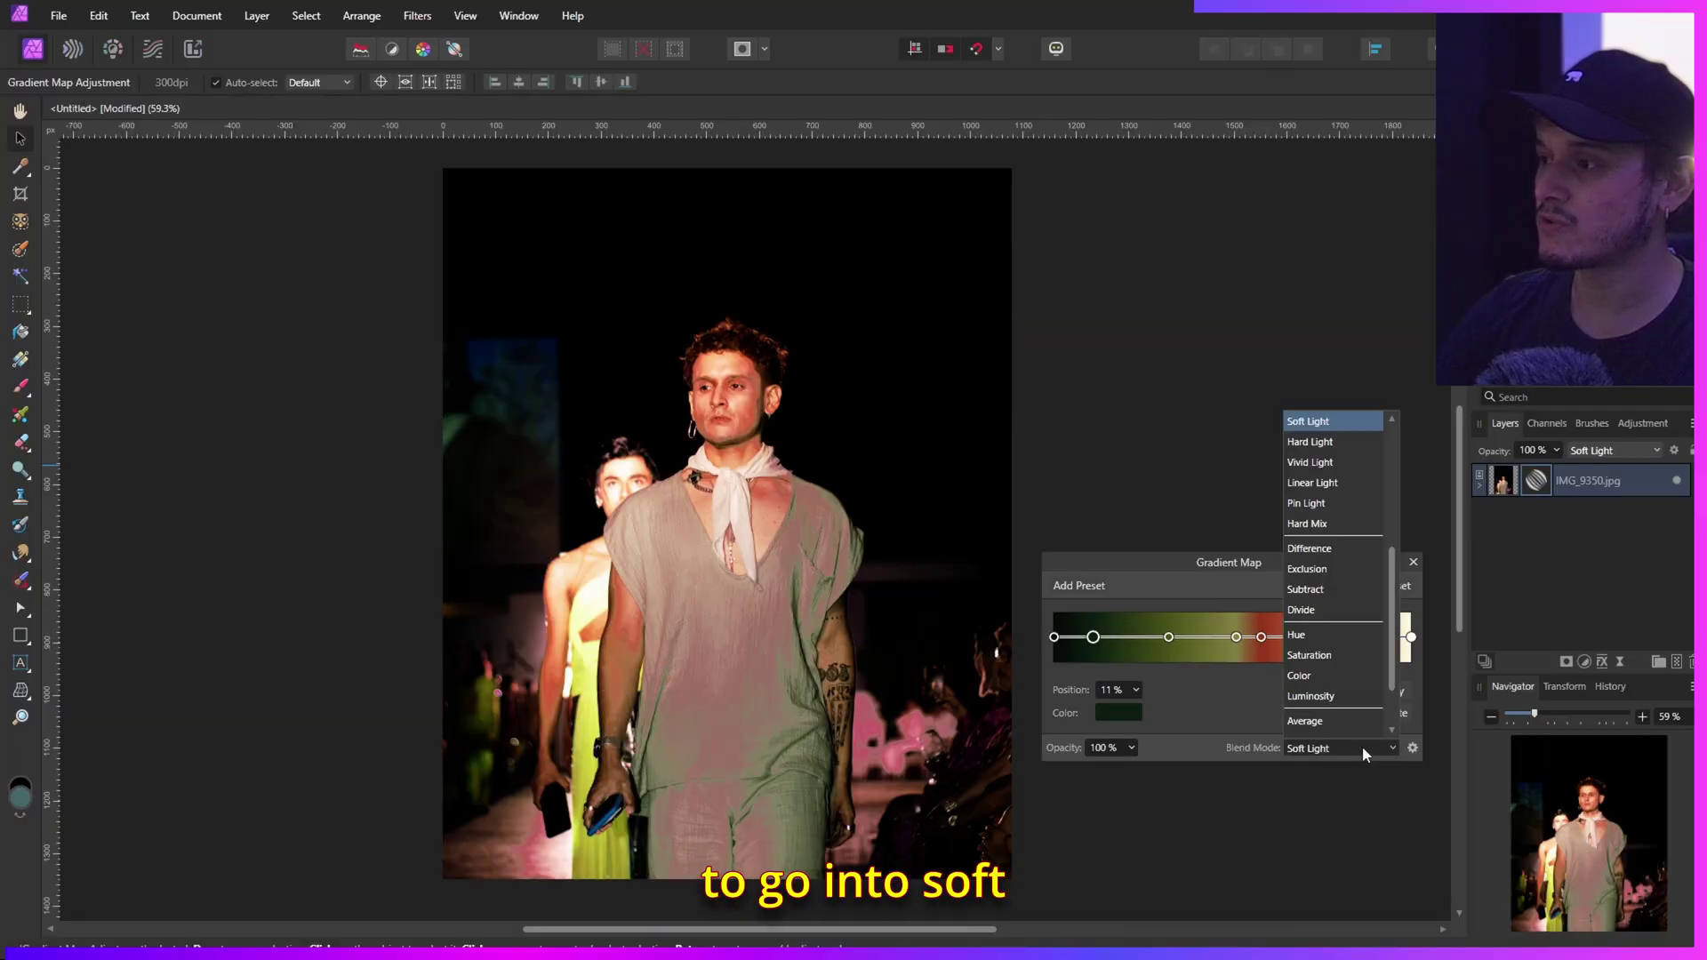
scroll(1331, 668, "down", 2)
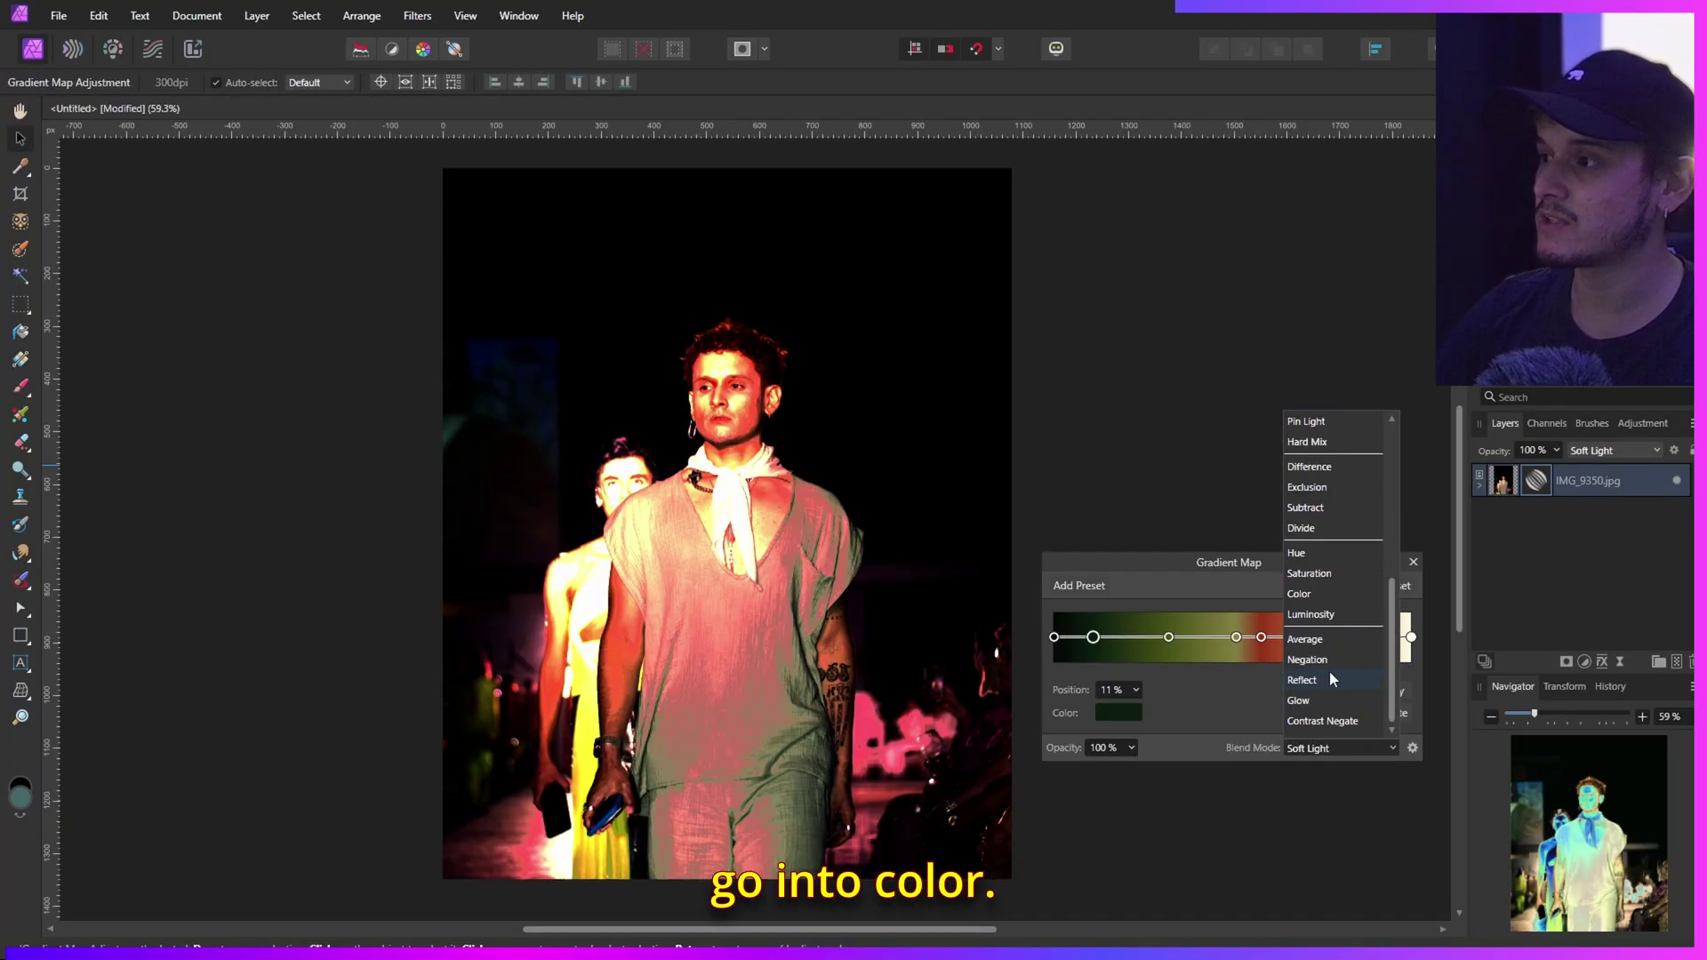
left_click(1345, 590)
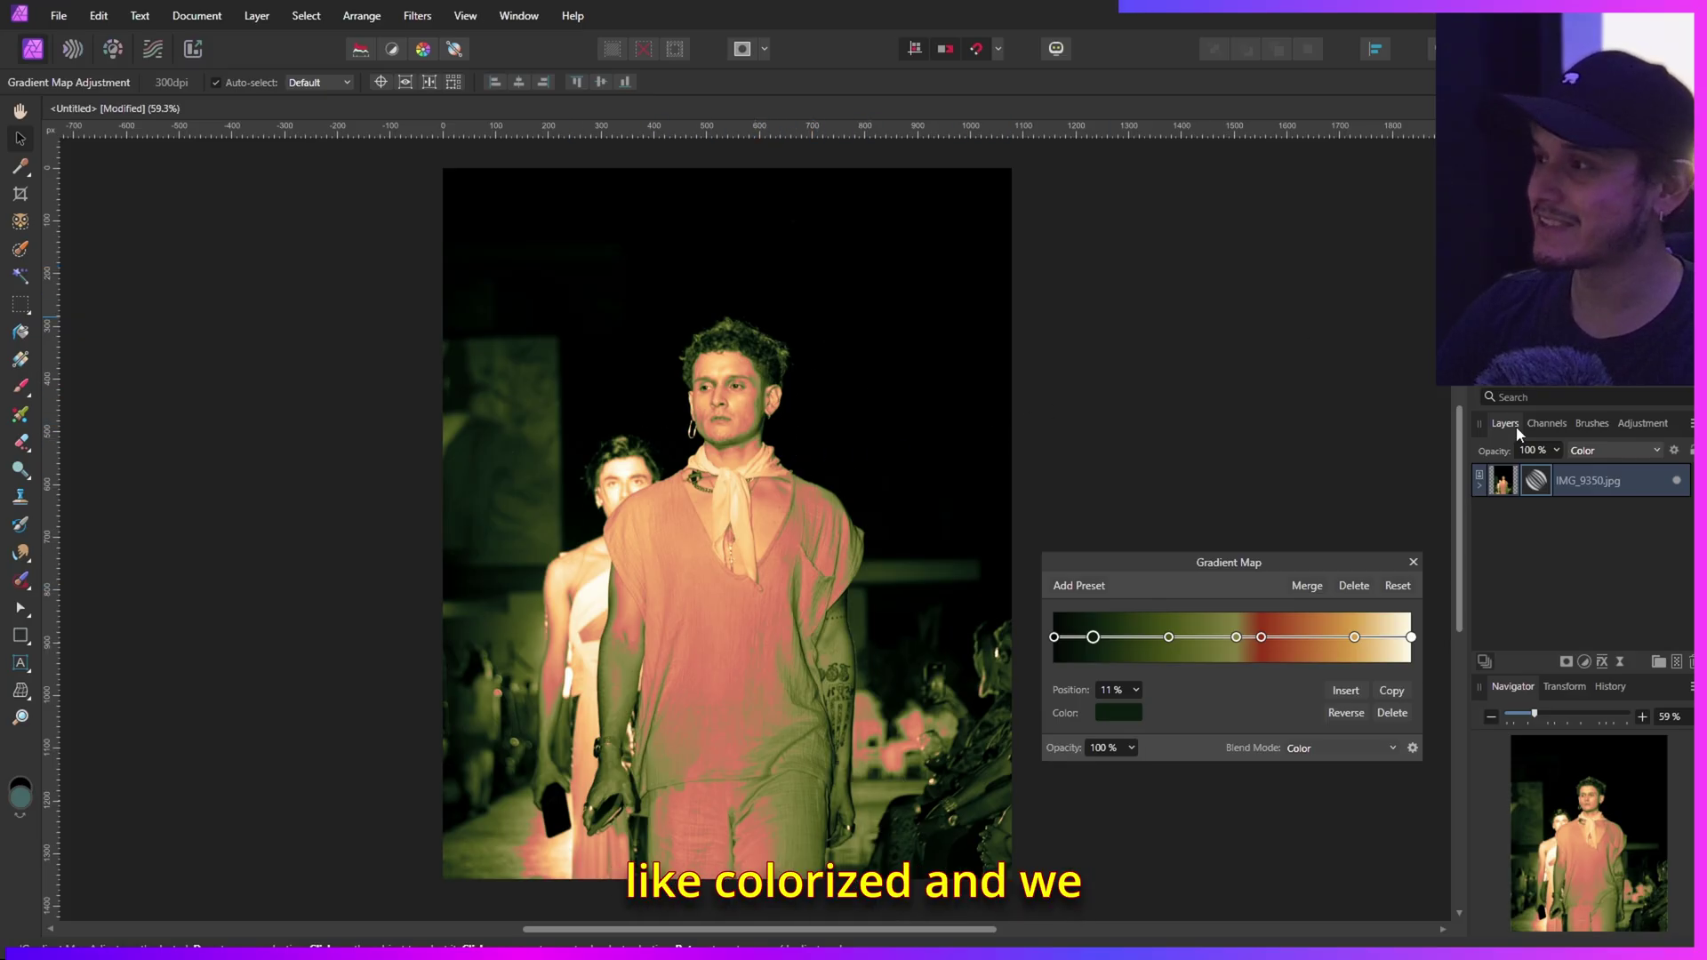
- Lower the gradient map's opacity to 0% and raise it gradually to 57%
left_click(1555, 450)
left_click_drag(1558, 470, 1404, 488)
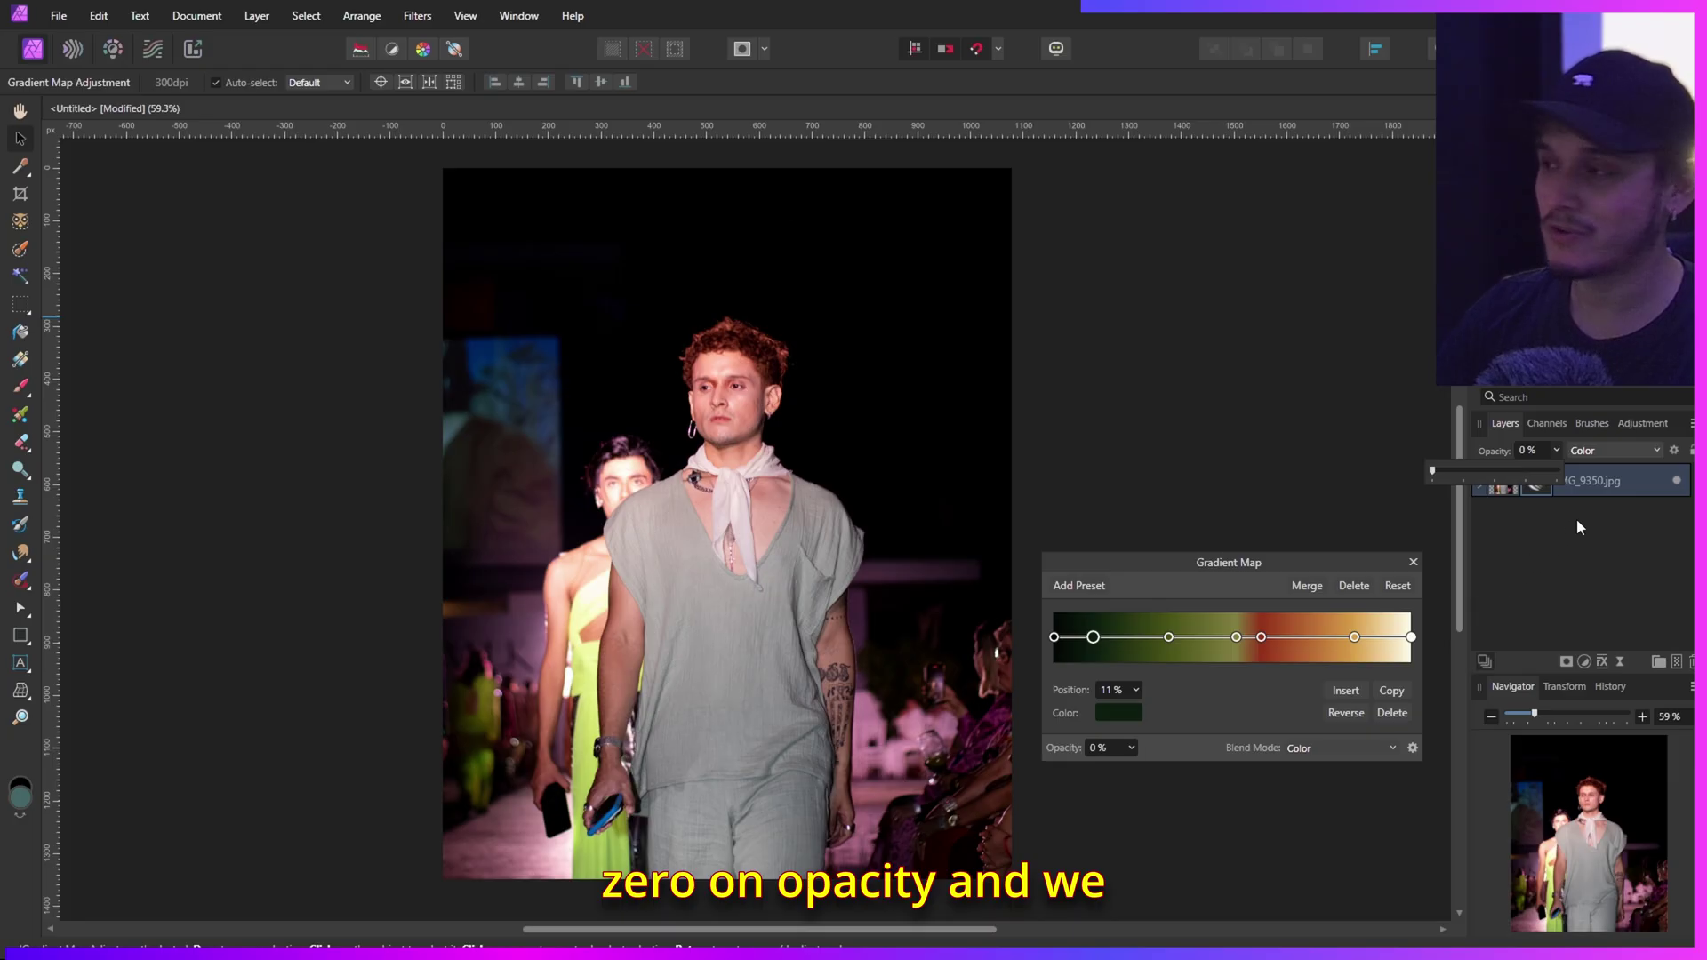
left_click(1531, 451)
type("4")
key("Return")
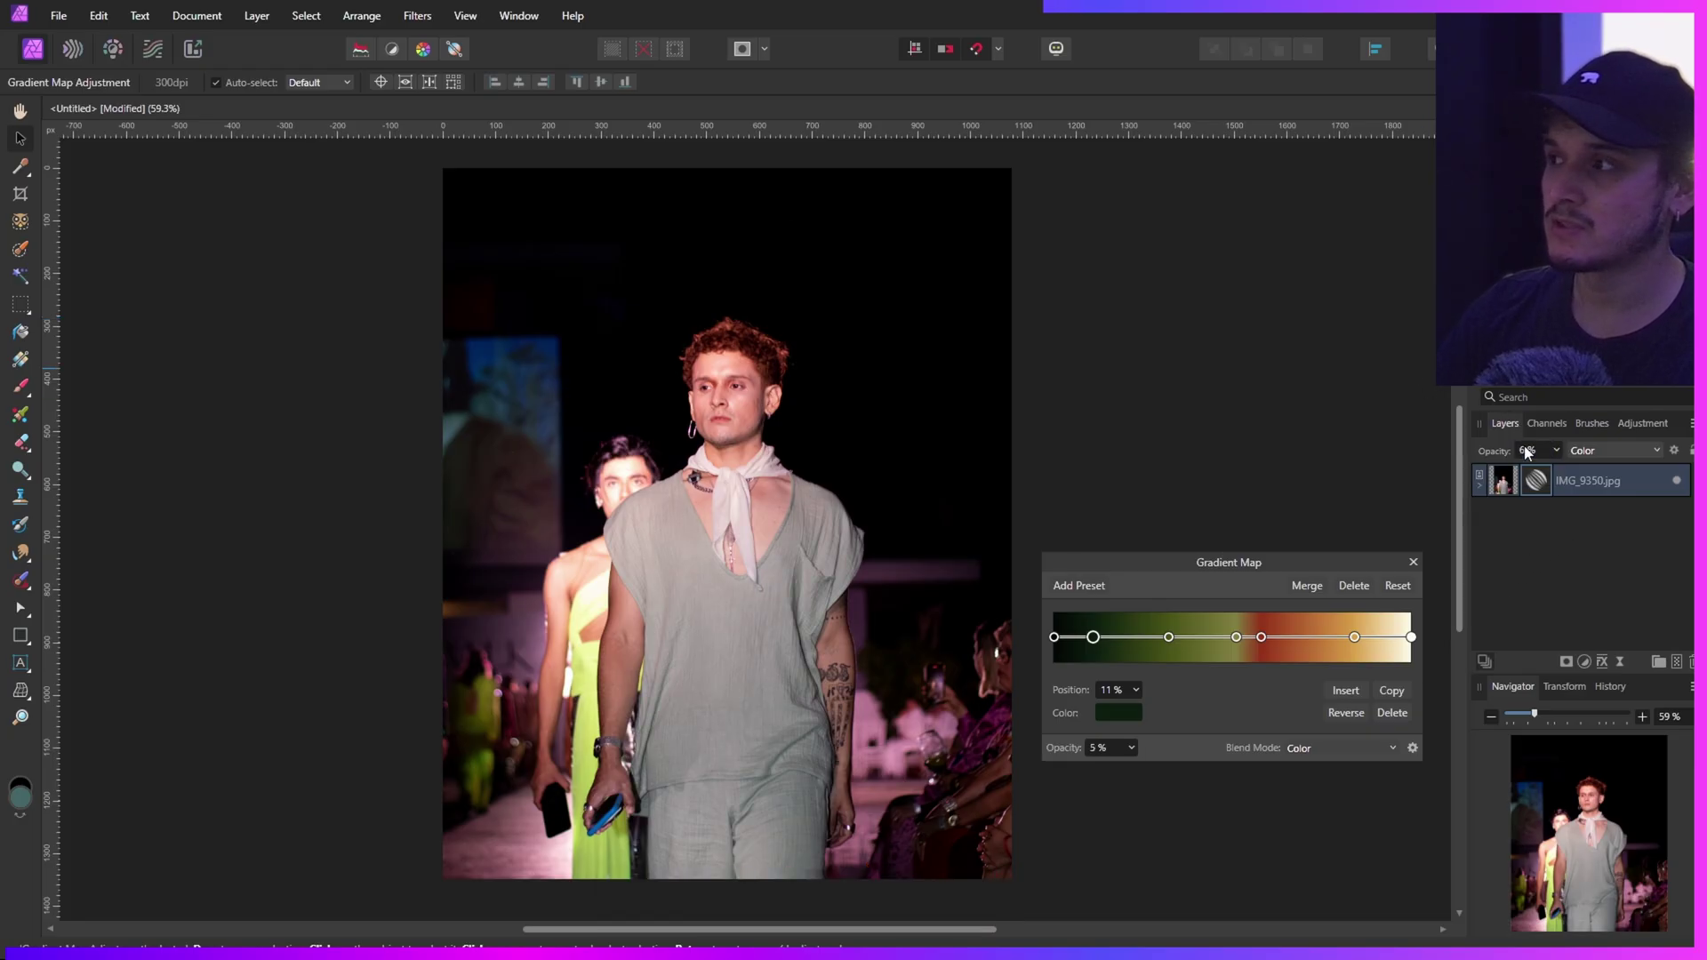
scroll(1526, 452, "up", 8)
scroll(1527, 452, "up", 7)
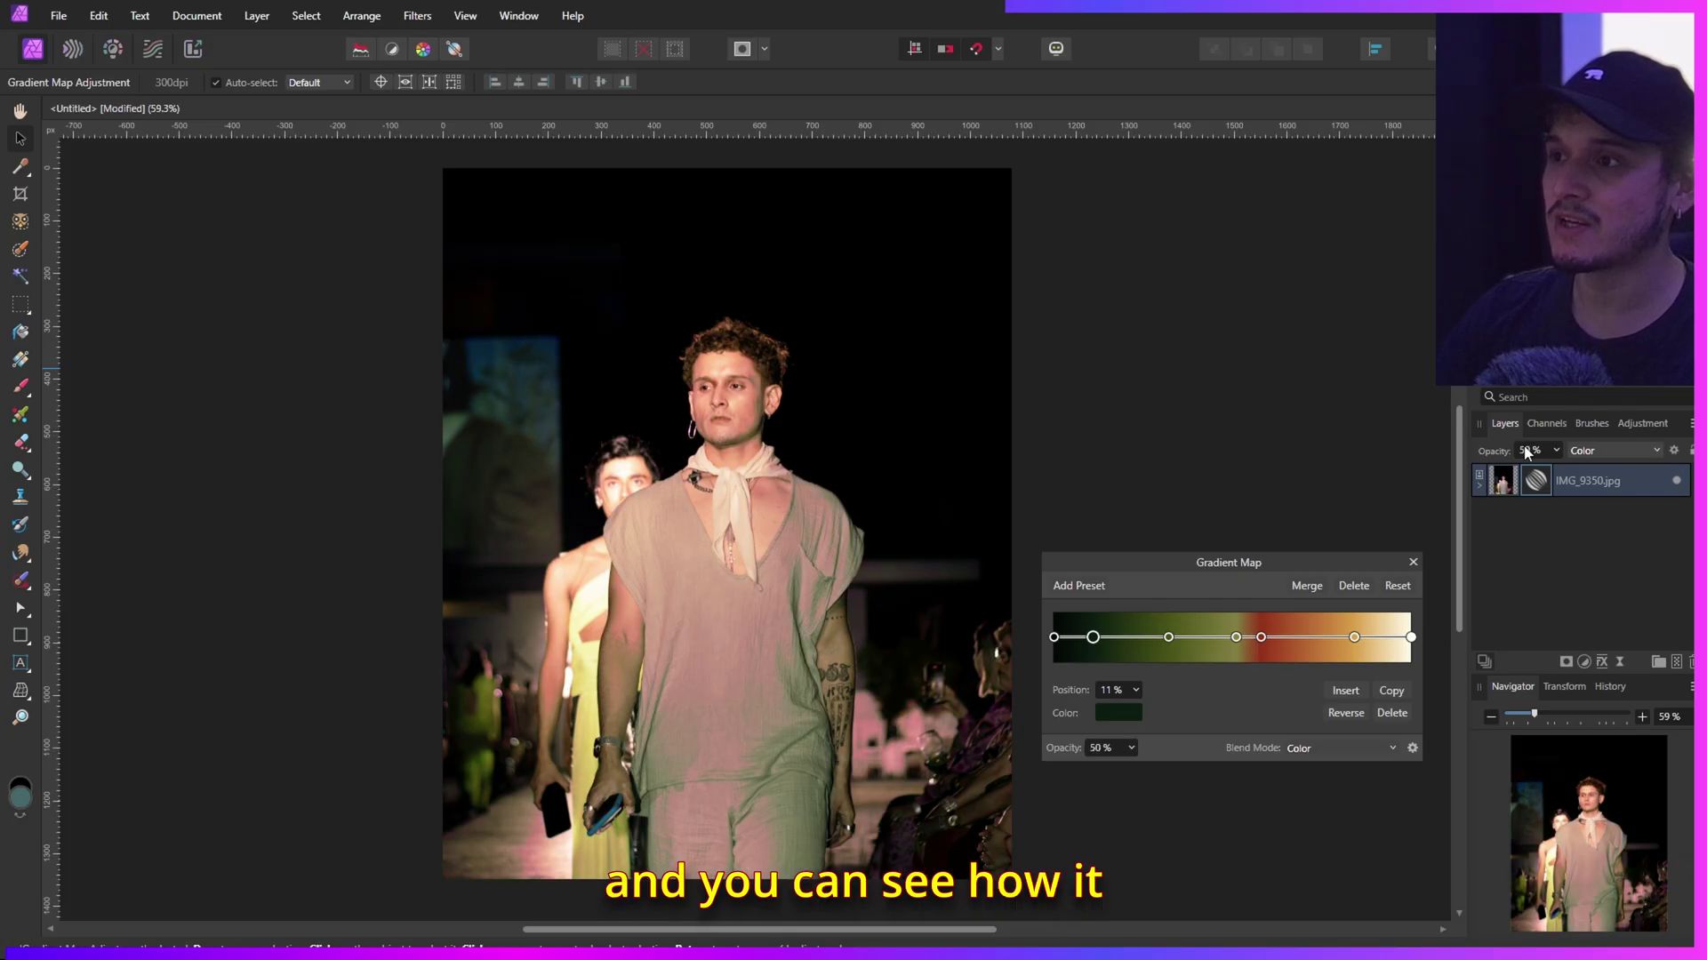
scroll(1526, 452, "up", 6)
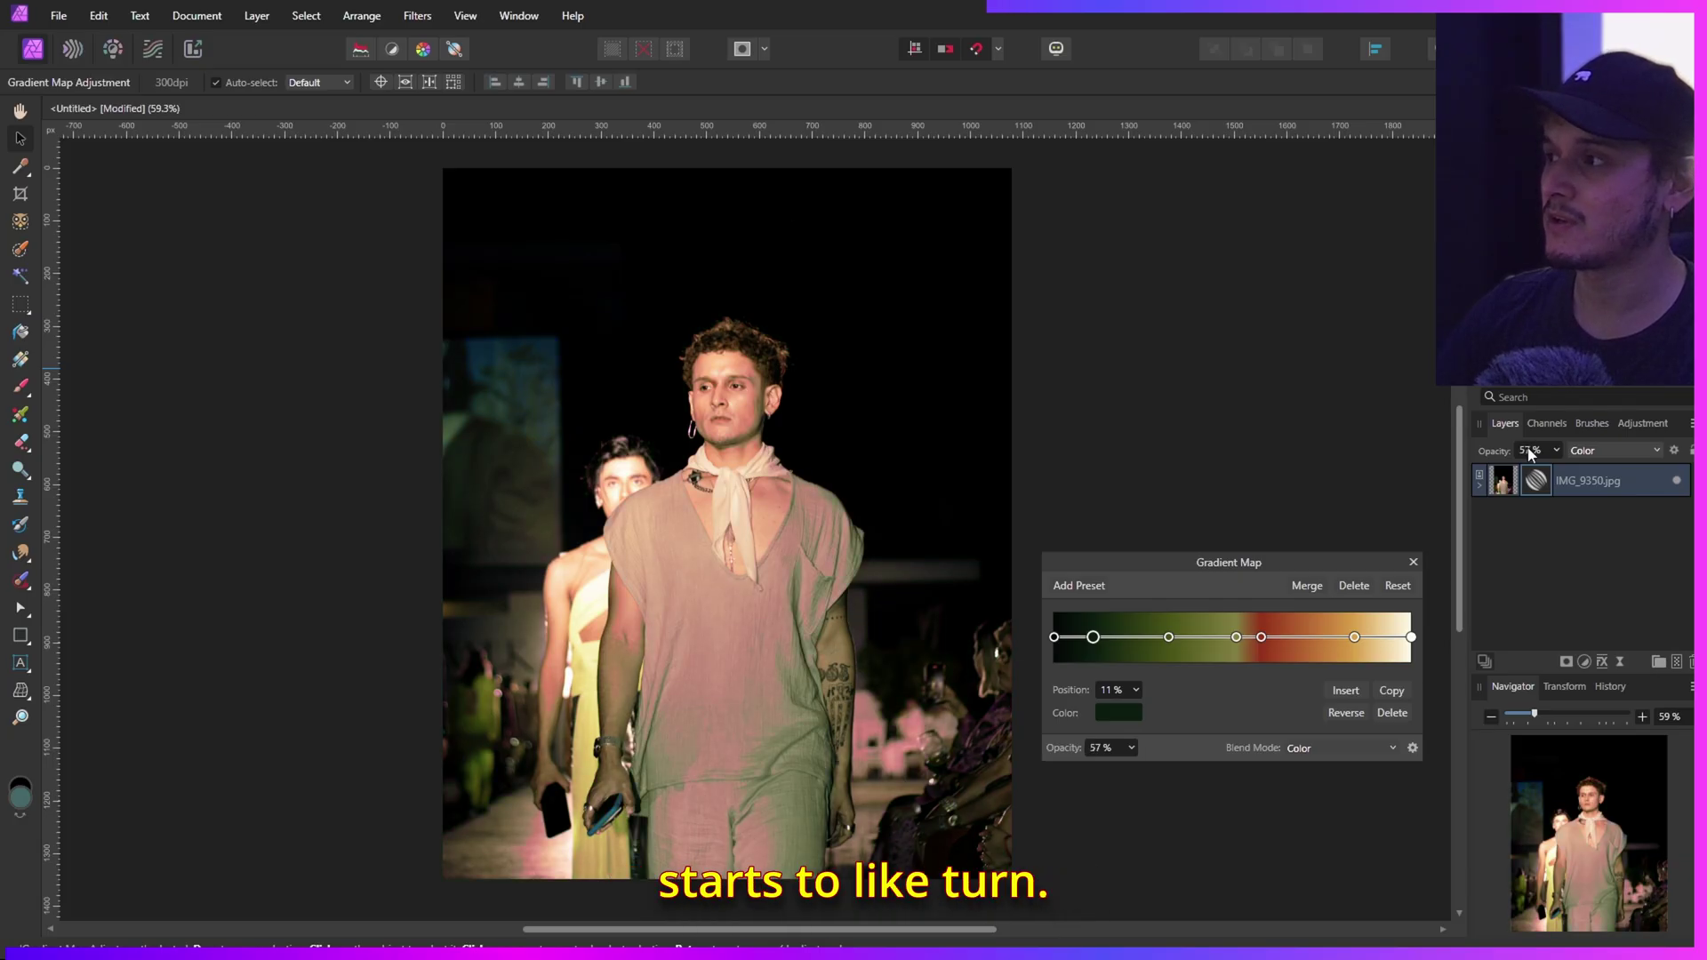
- Lower the gradient map's opacity to 35% and compare the photo with and without the adjustment
scroll(1528, 451, "down", 5)
scroll(1530, 454, "down", 1)
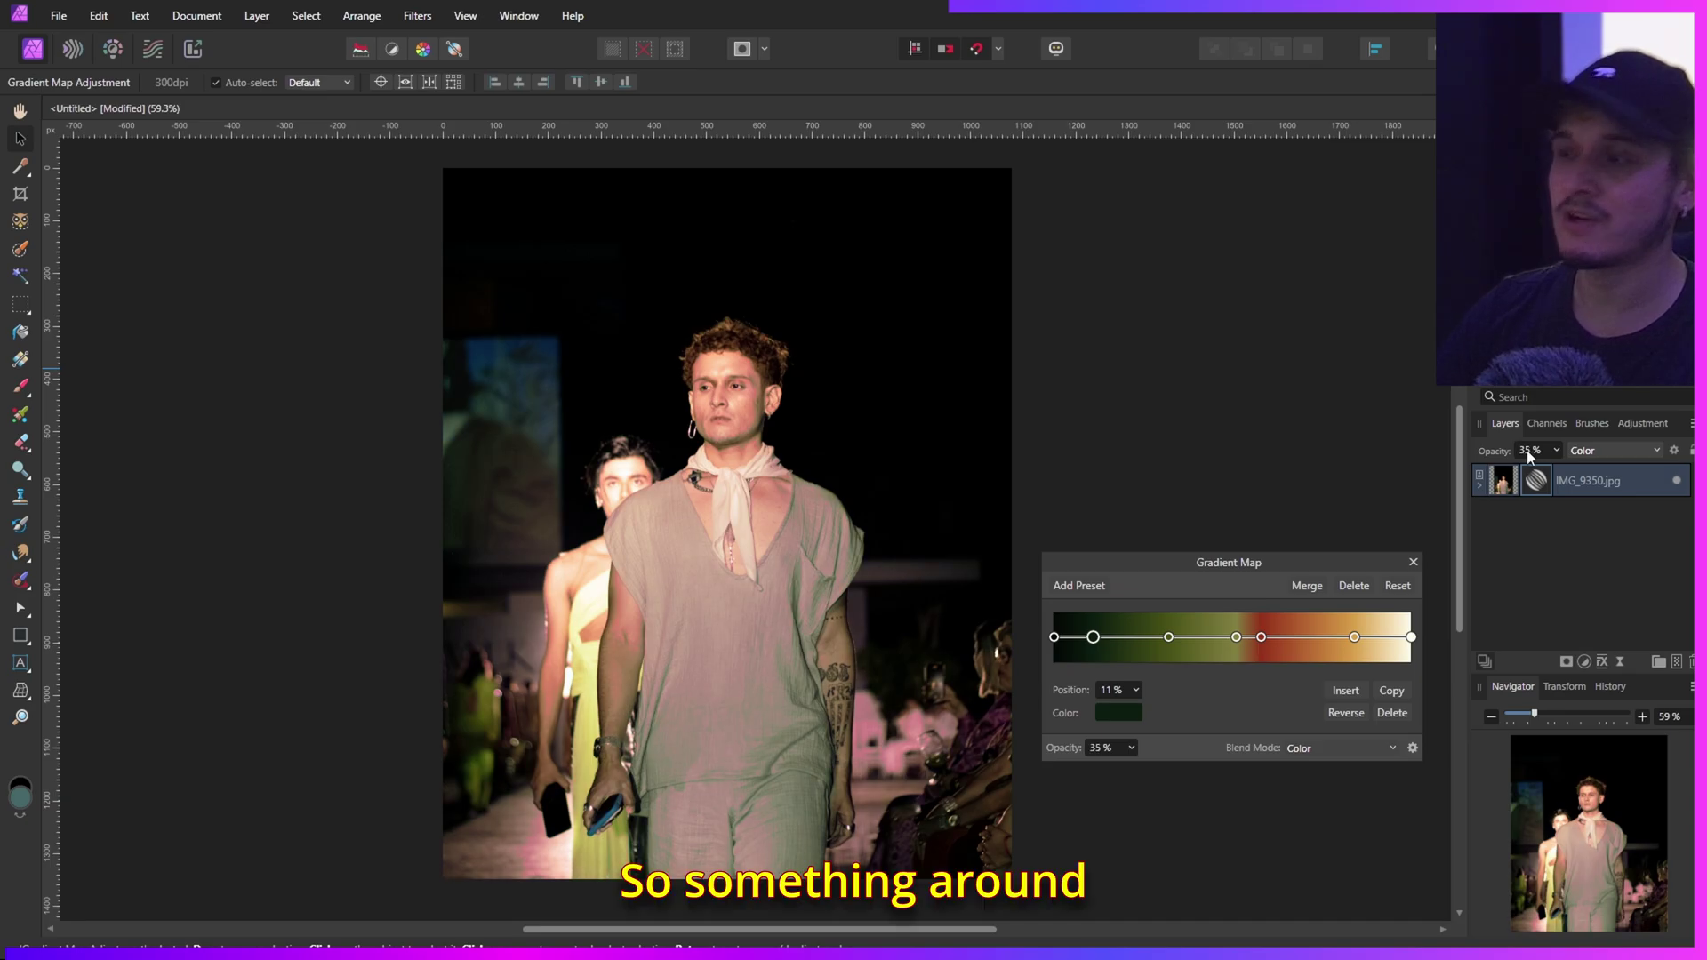
left_click(1480, 485)
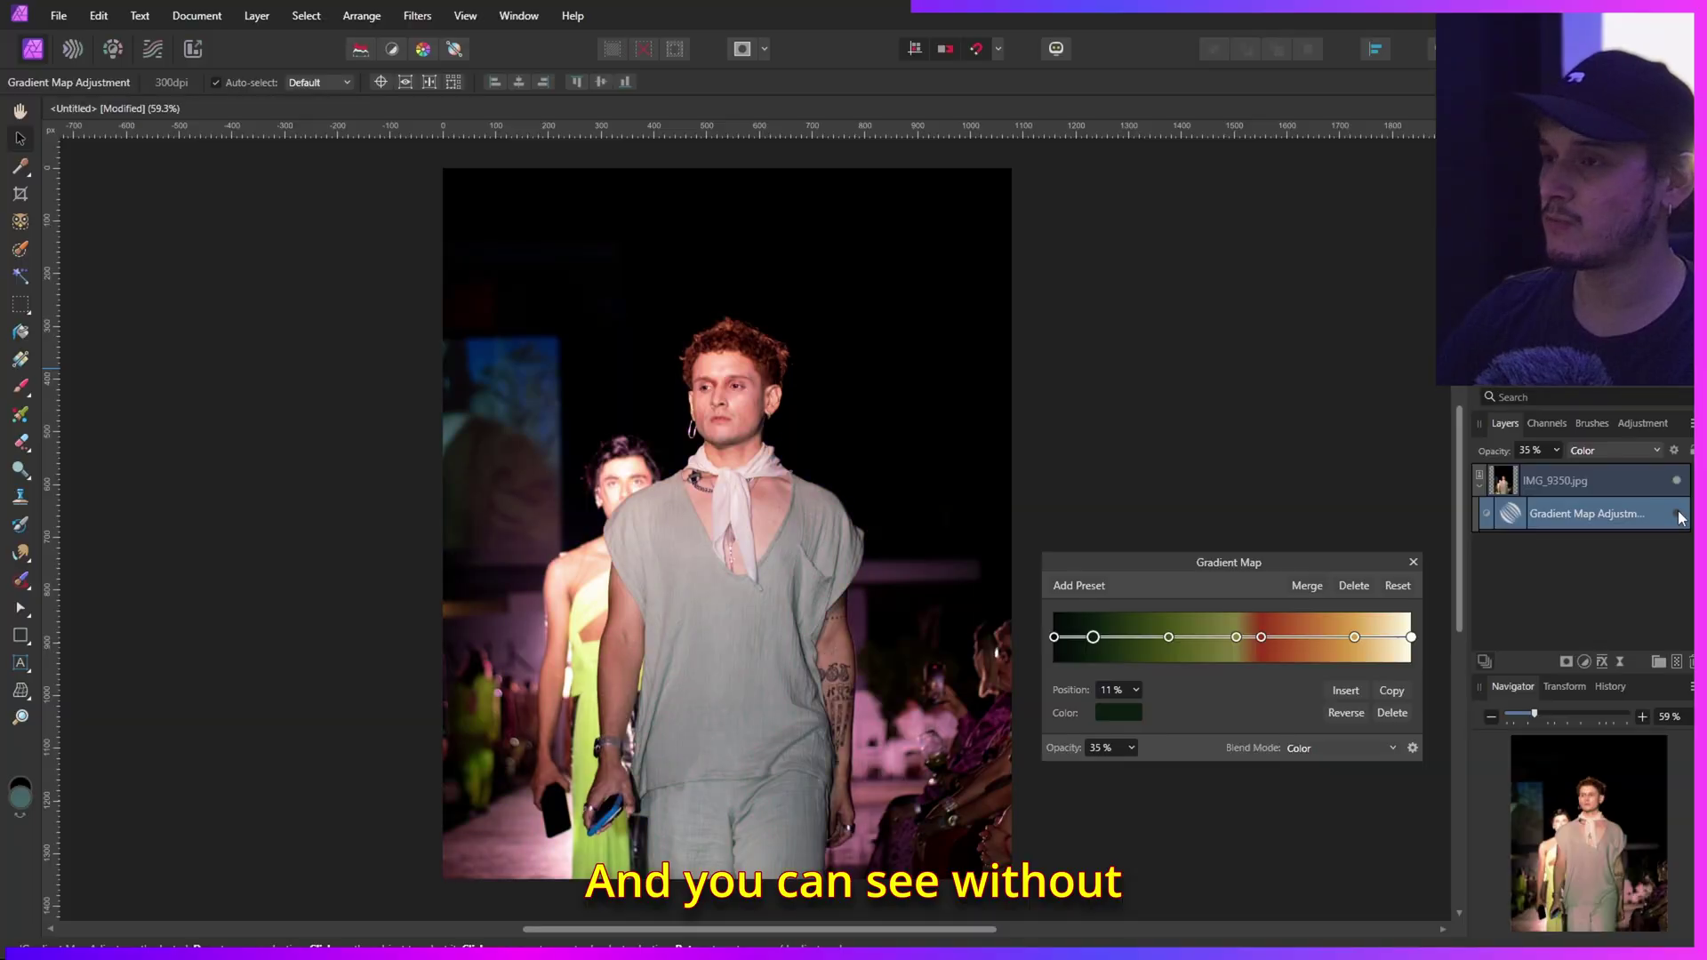
left_click(1677, 515)
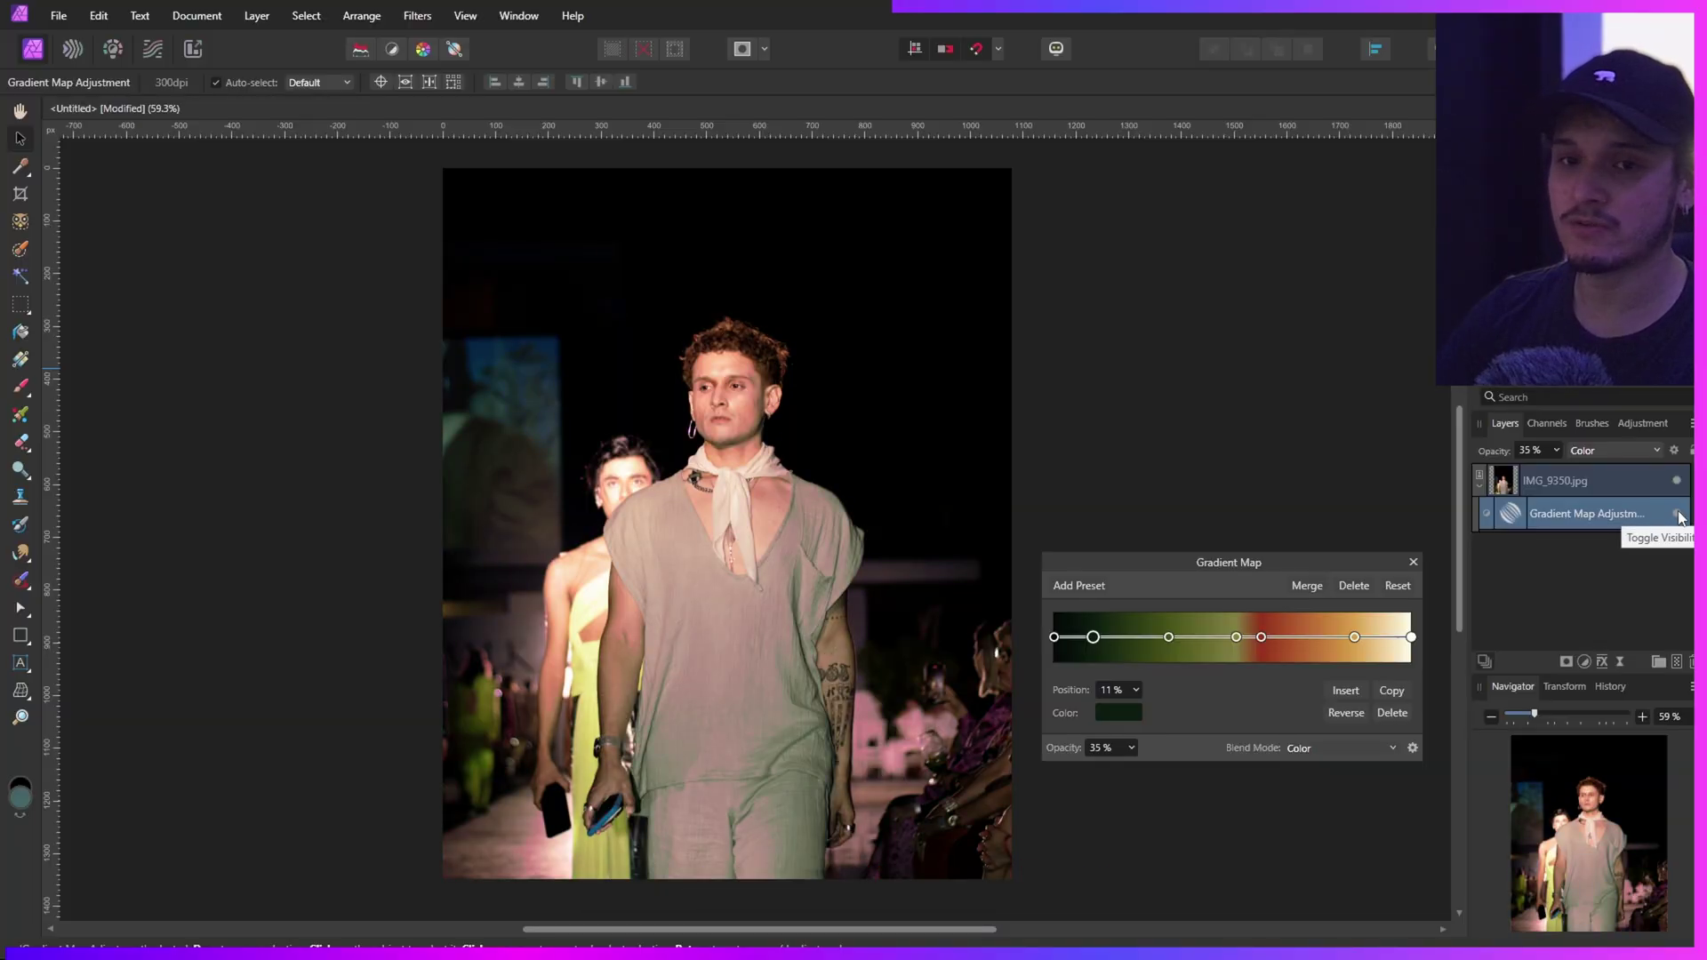
left_click(1677, 515)
left_click(1677, 515)
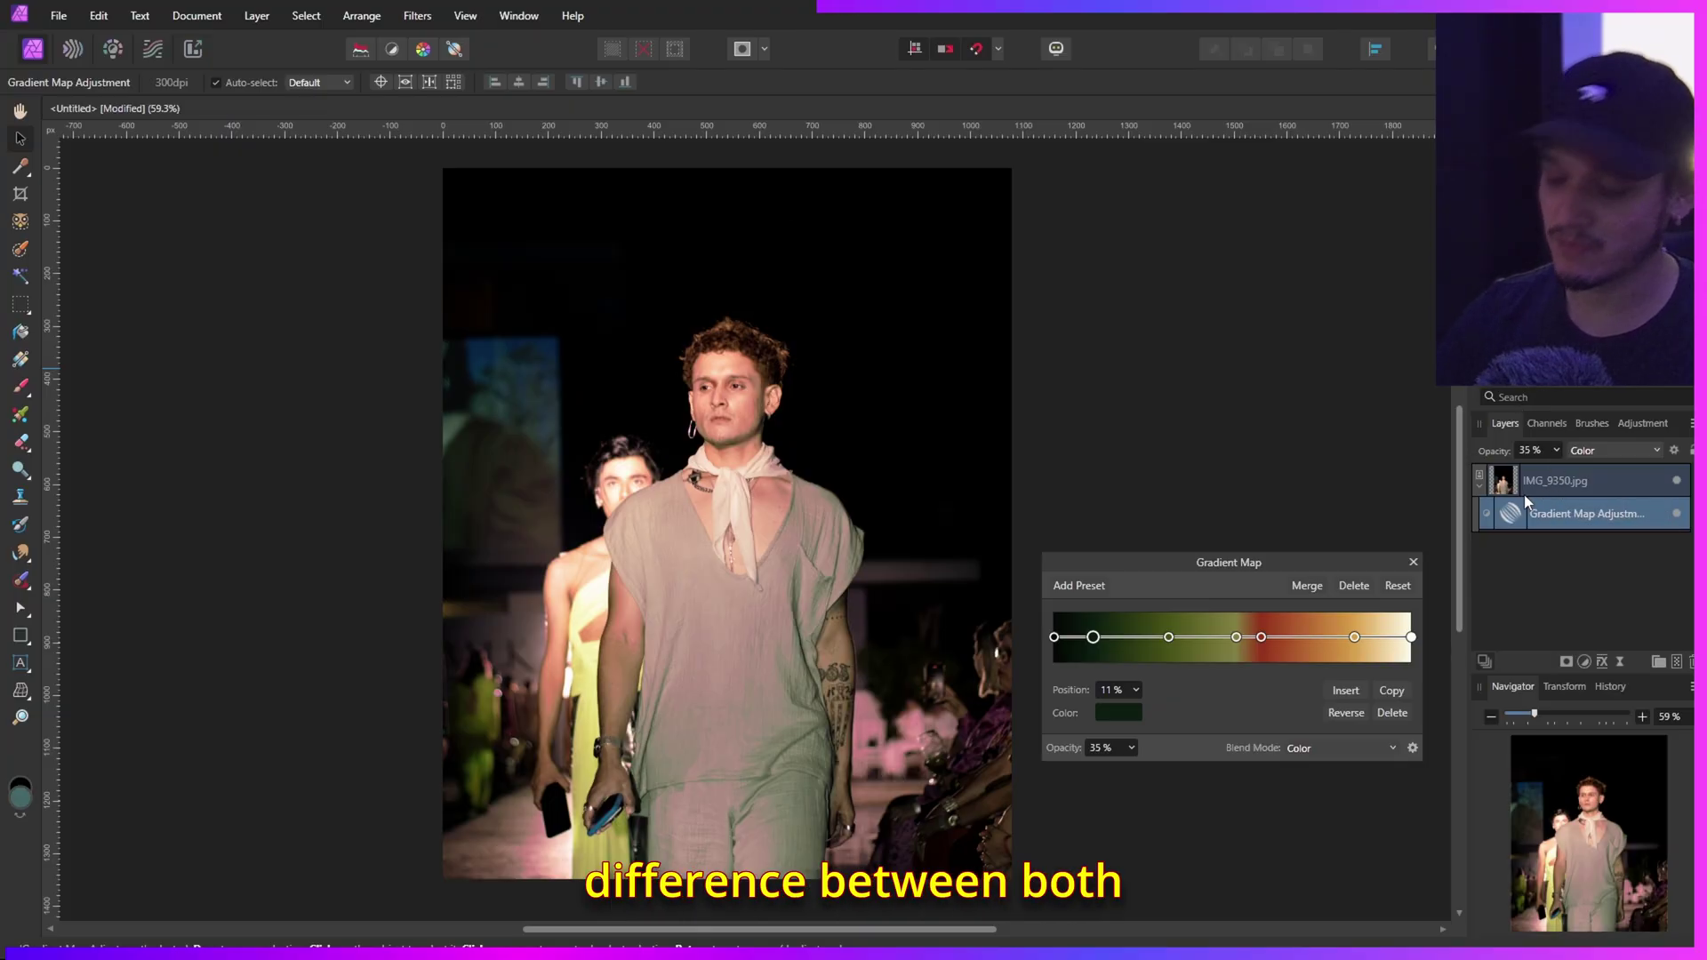
- Duplicate the gradient map adjustment under the photo and hide the original lower one
key("ctrl+j")
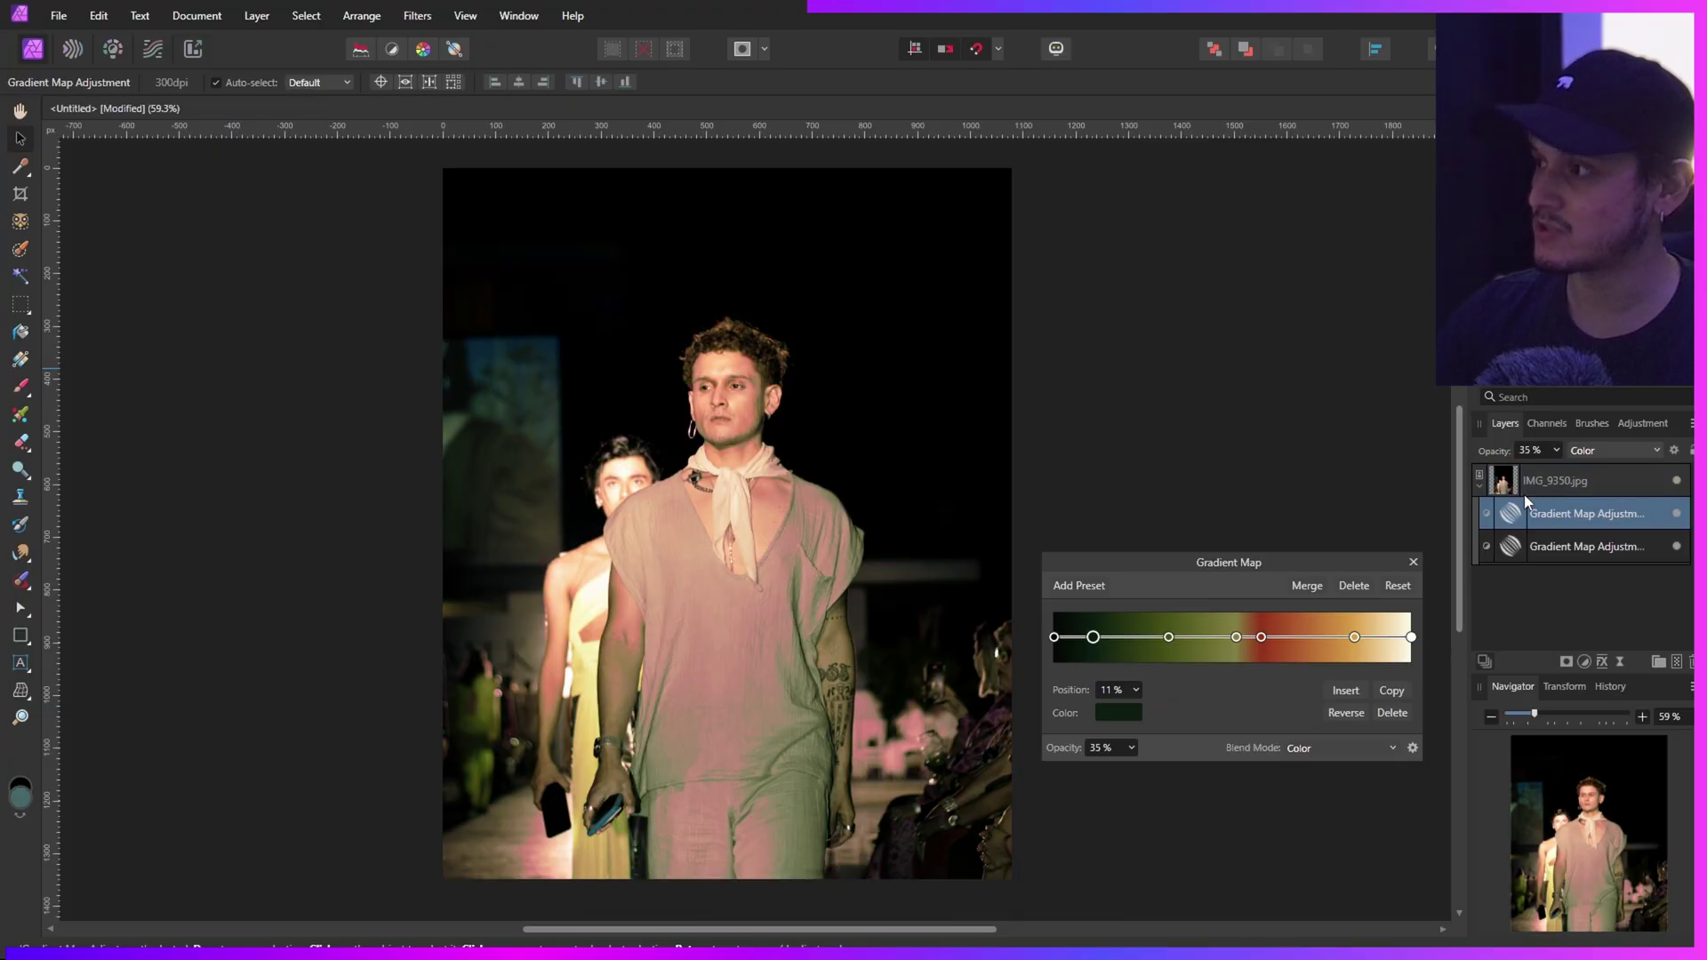
left_click(1675, 546)
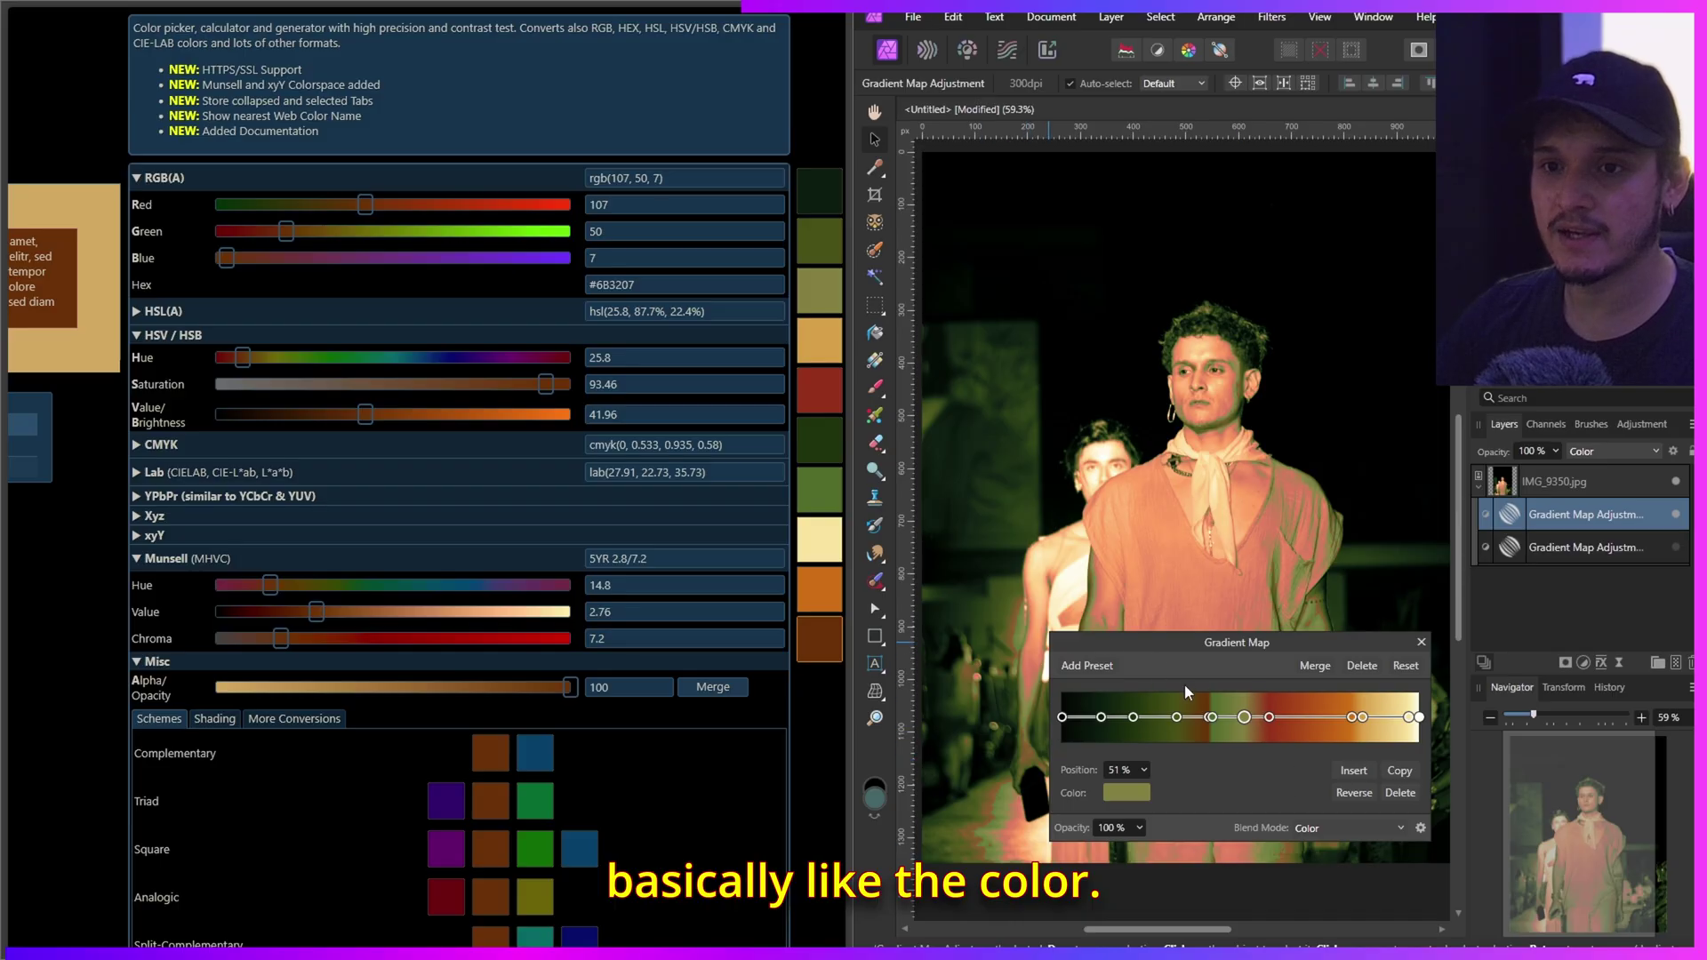
- Check the film title in the Instagram palette post and save the ten-colour gradient map as the preset "Fallen Angels - 01"
mouse_move(4, 267)
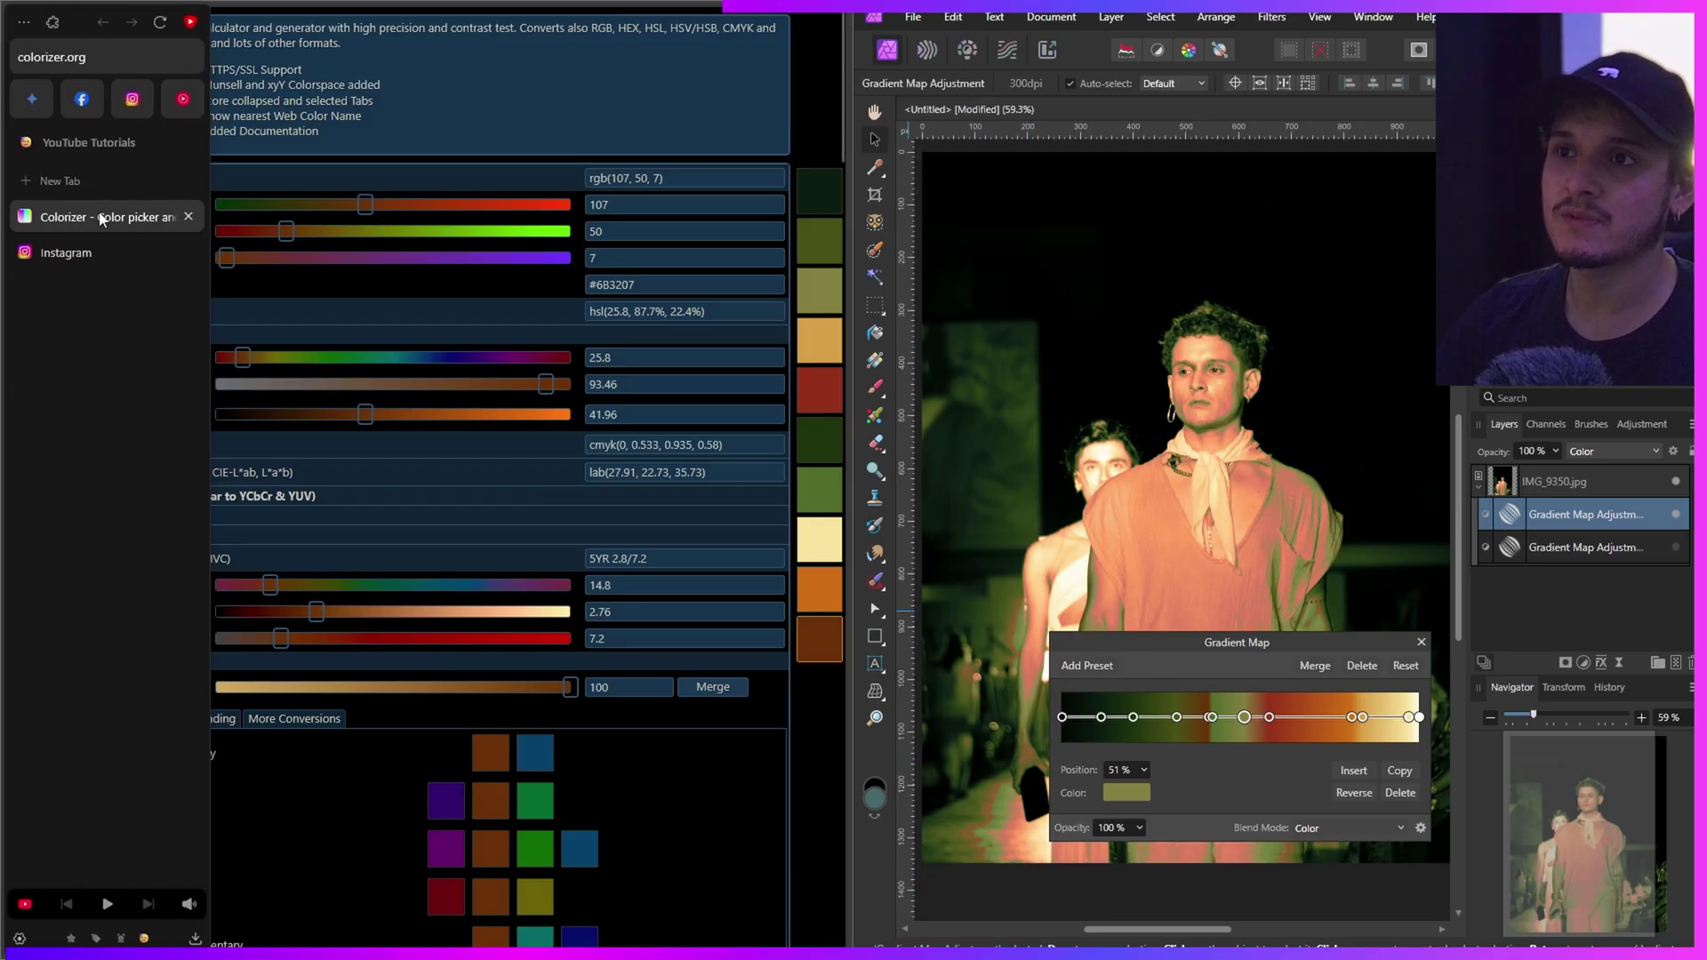
left_click(122, 257)
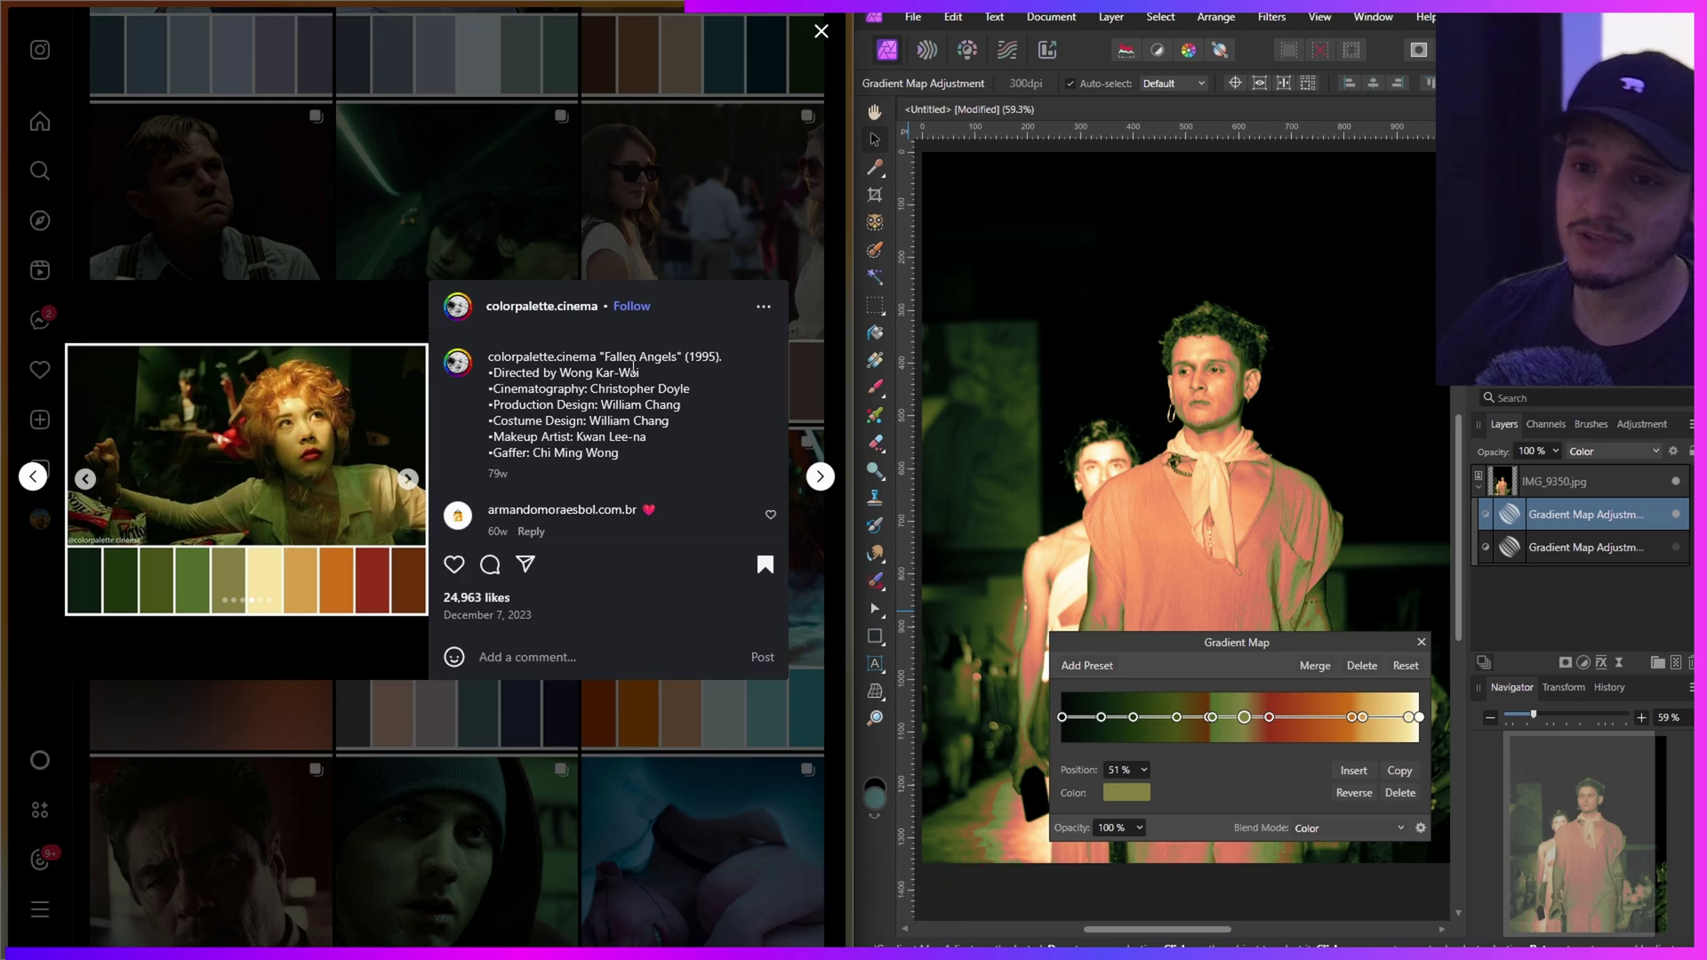
left_click(1088, 666)
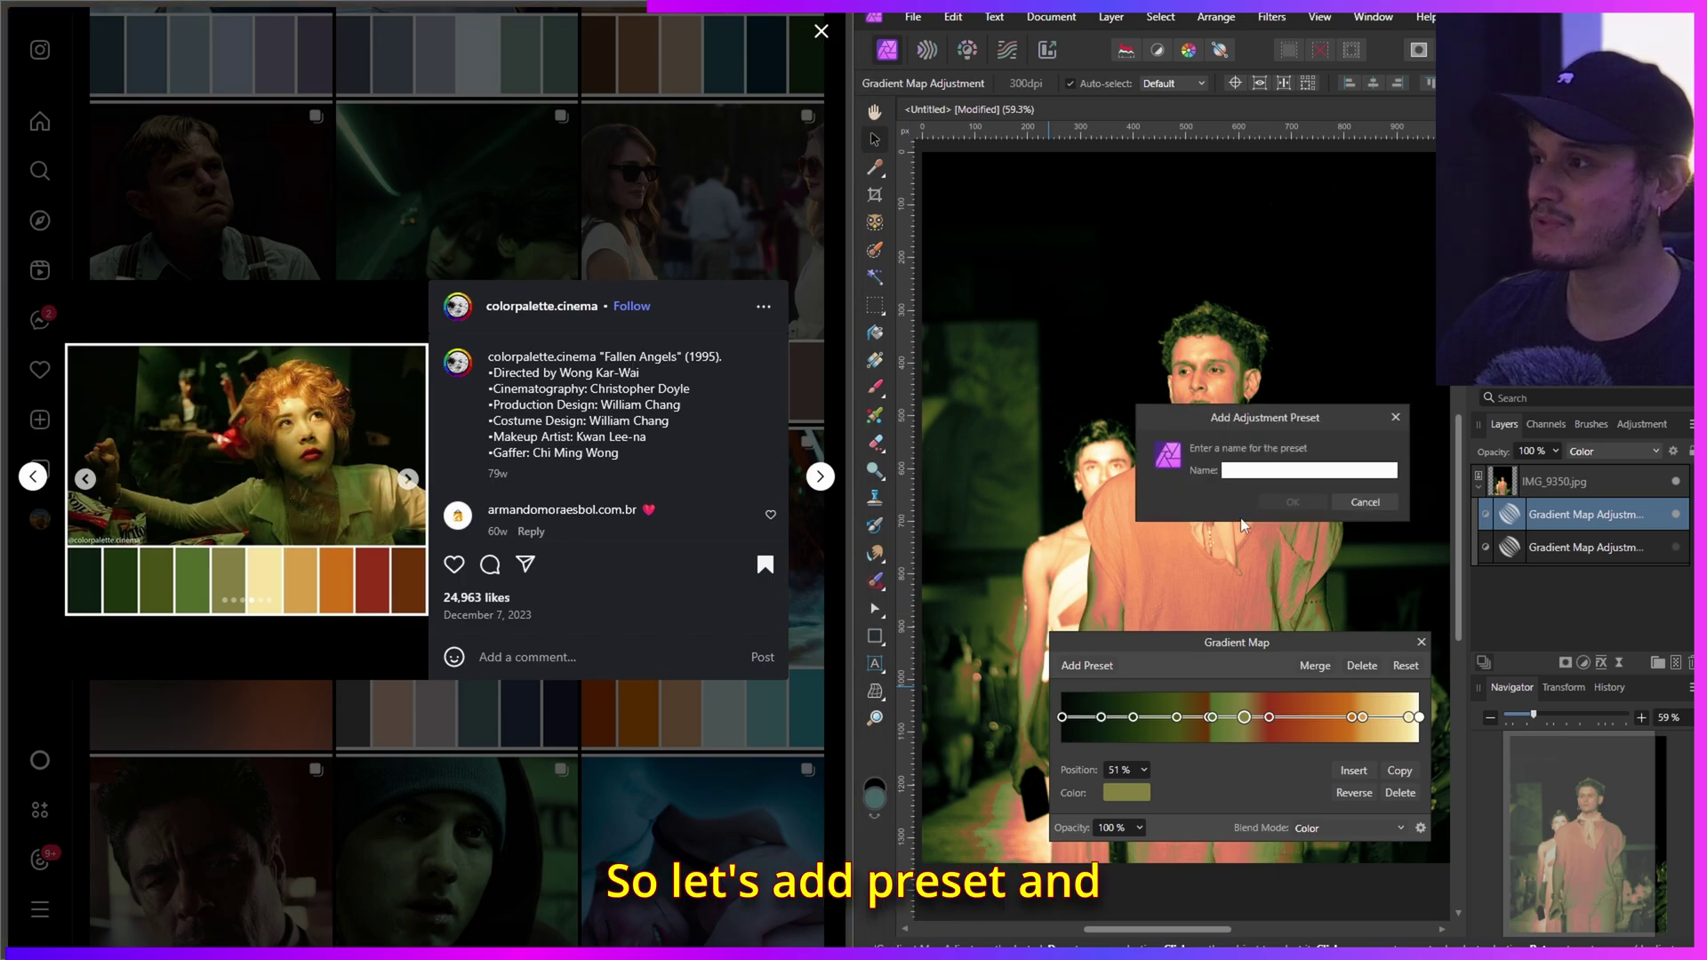
type("Fa")
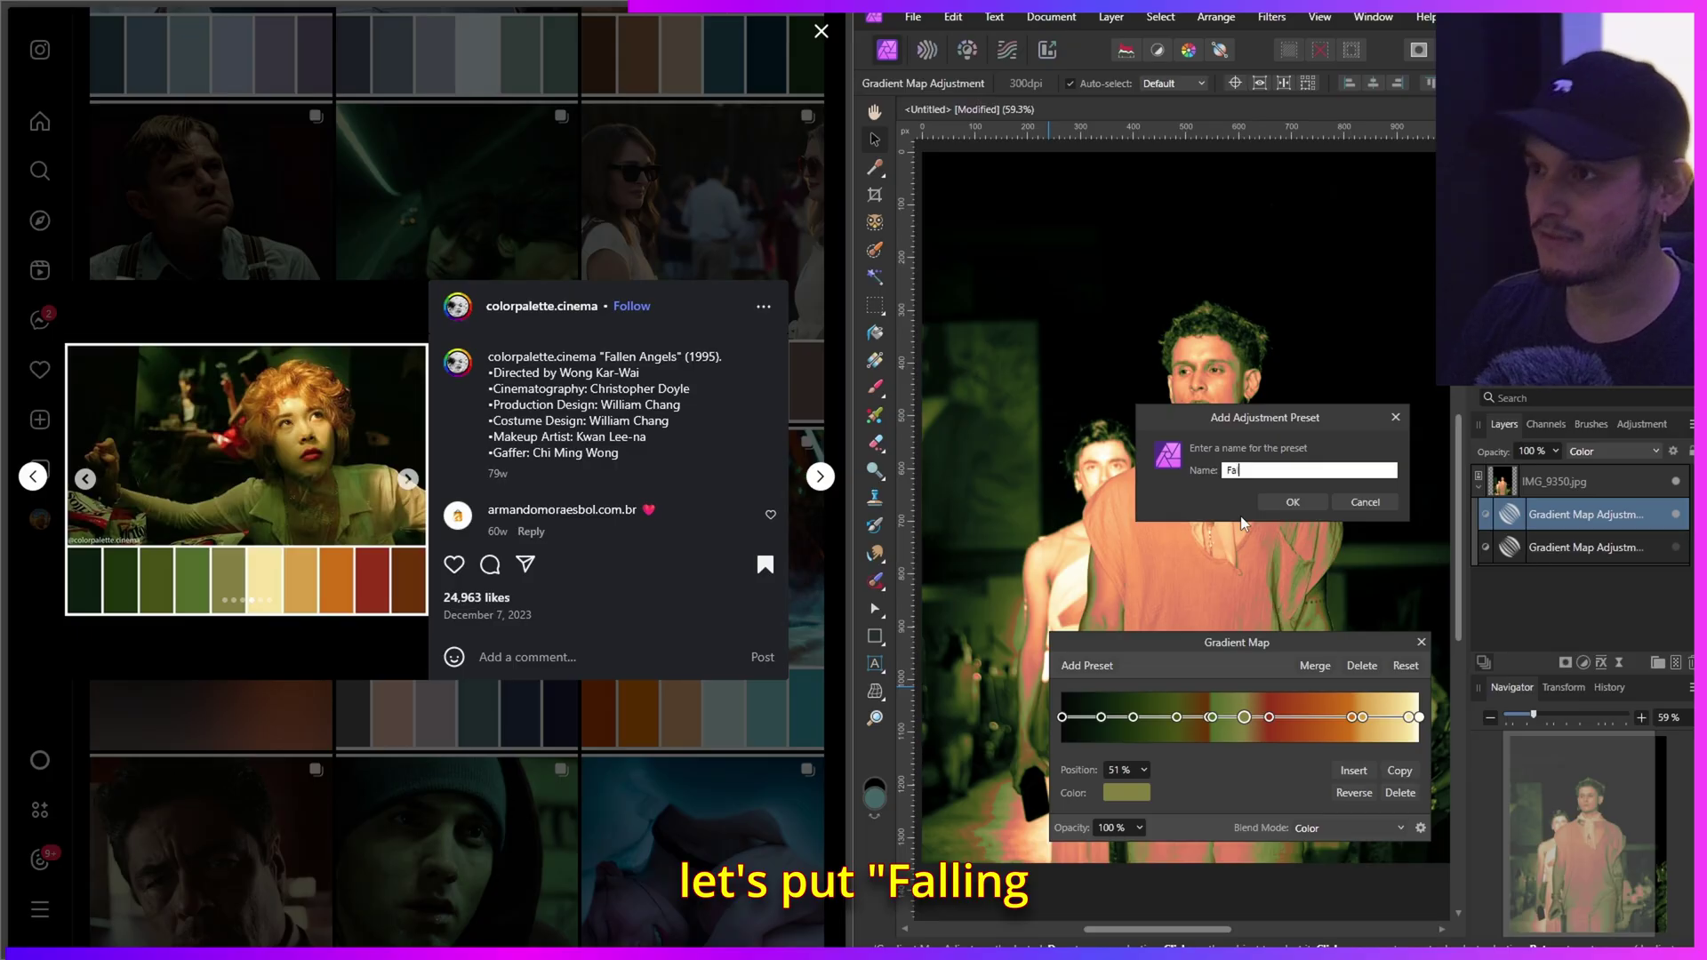
type("llen Angels - 01")
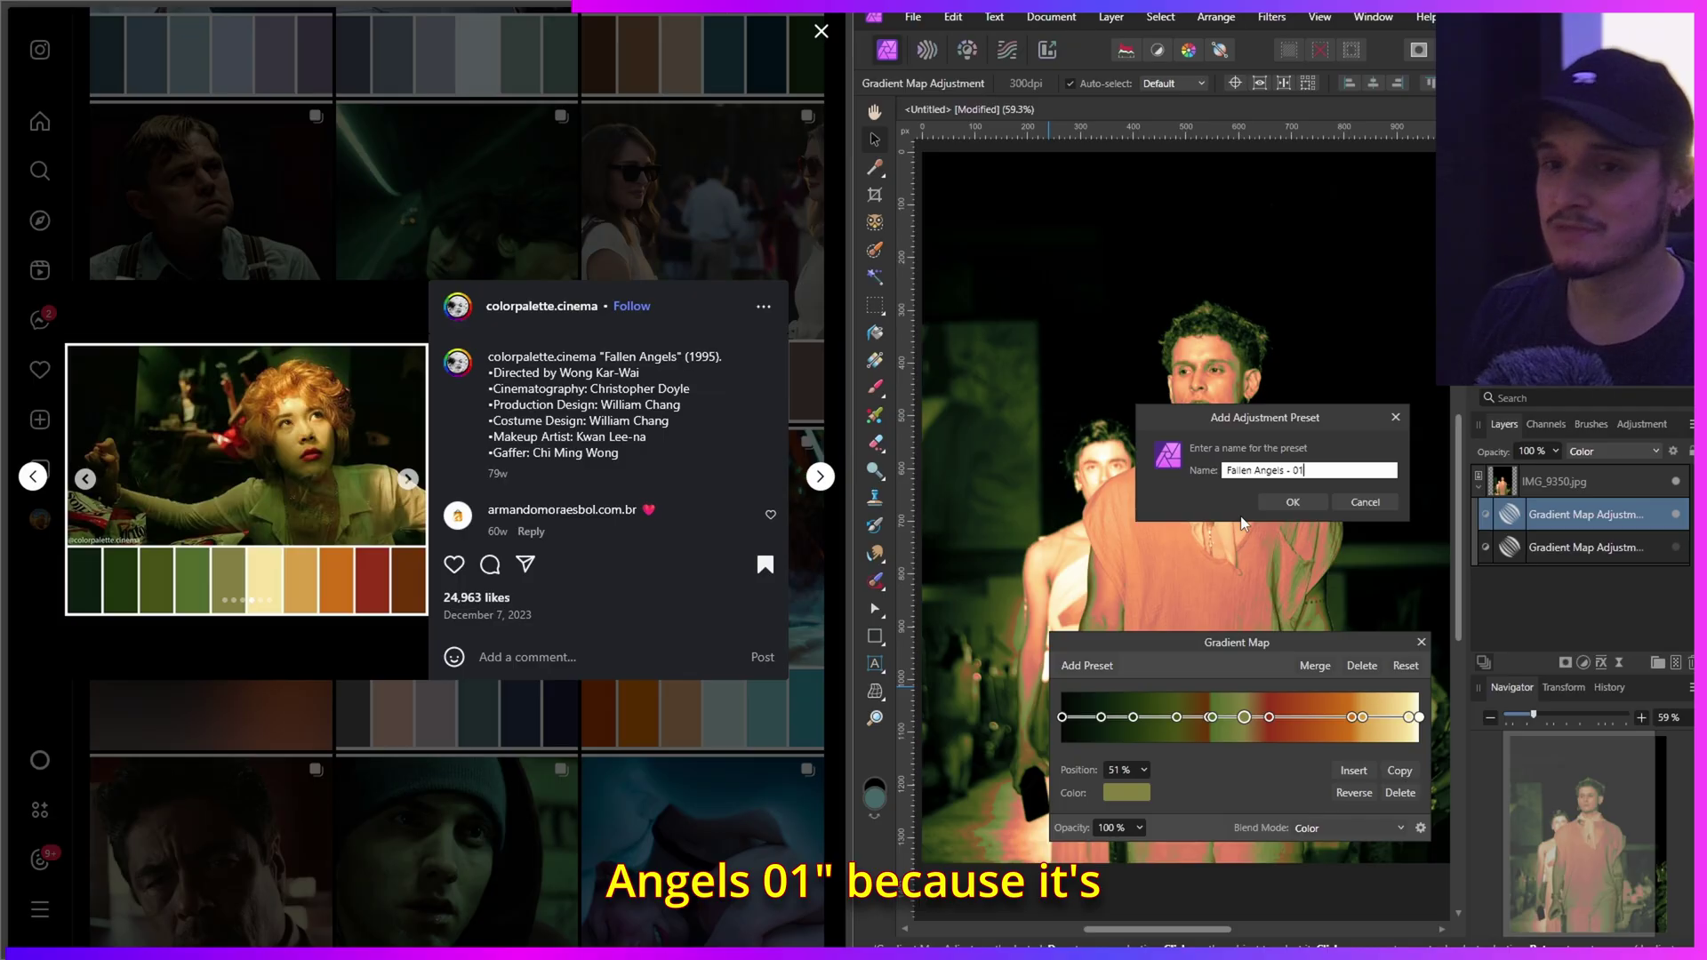
key("Return")
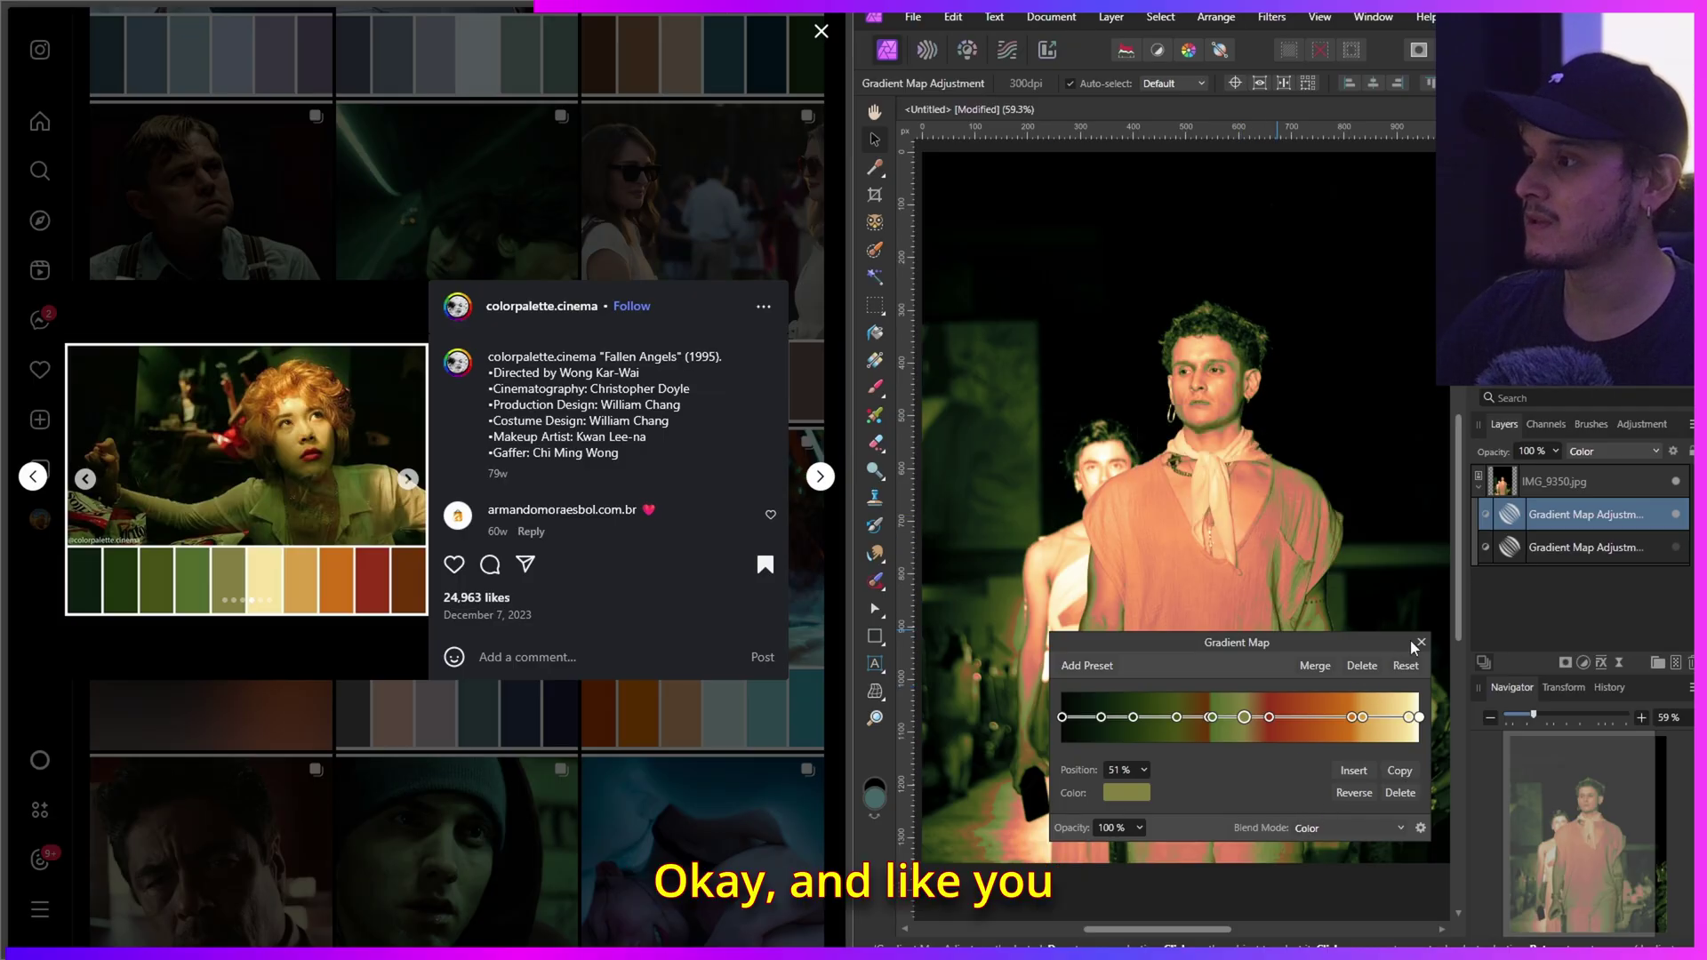
- Try the Soft Light blend mode at 100% opacity on the ten-colour gradient map and close its settings
left_click(1345, 832)
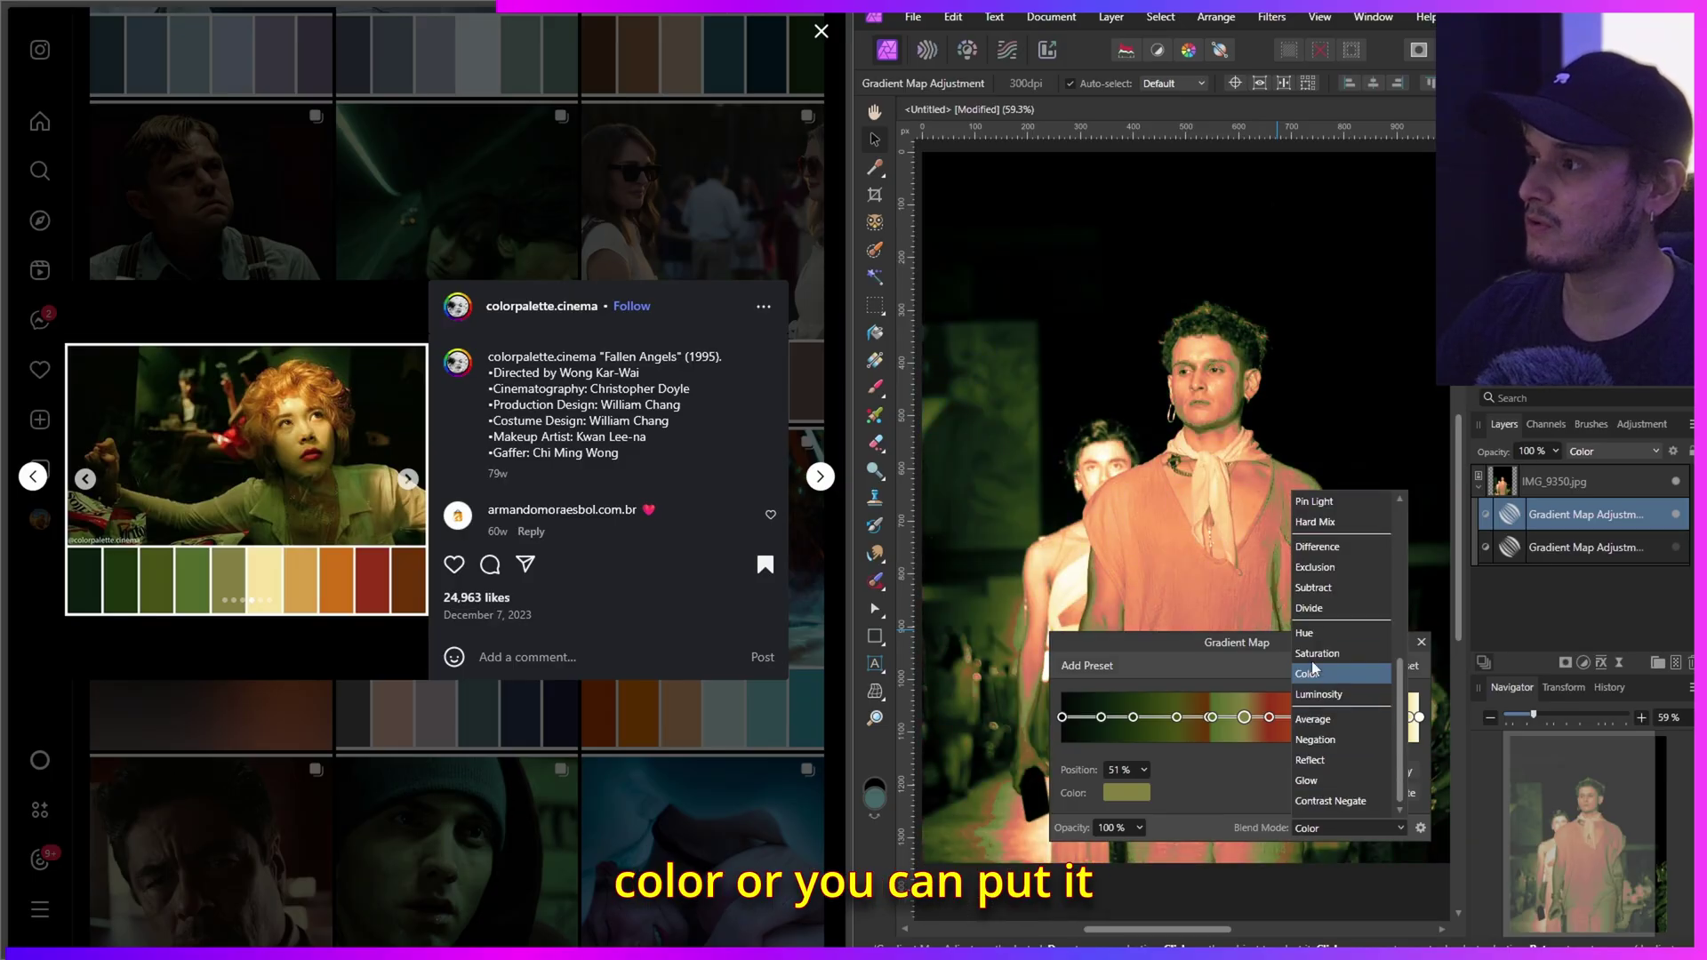
scroll(1324, 653, "up", 3)
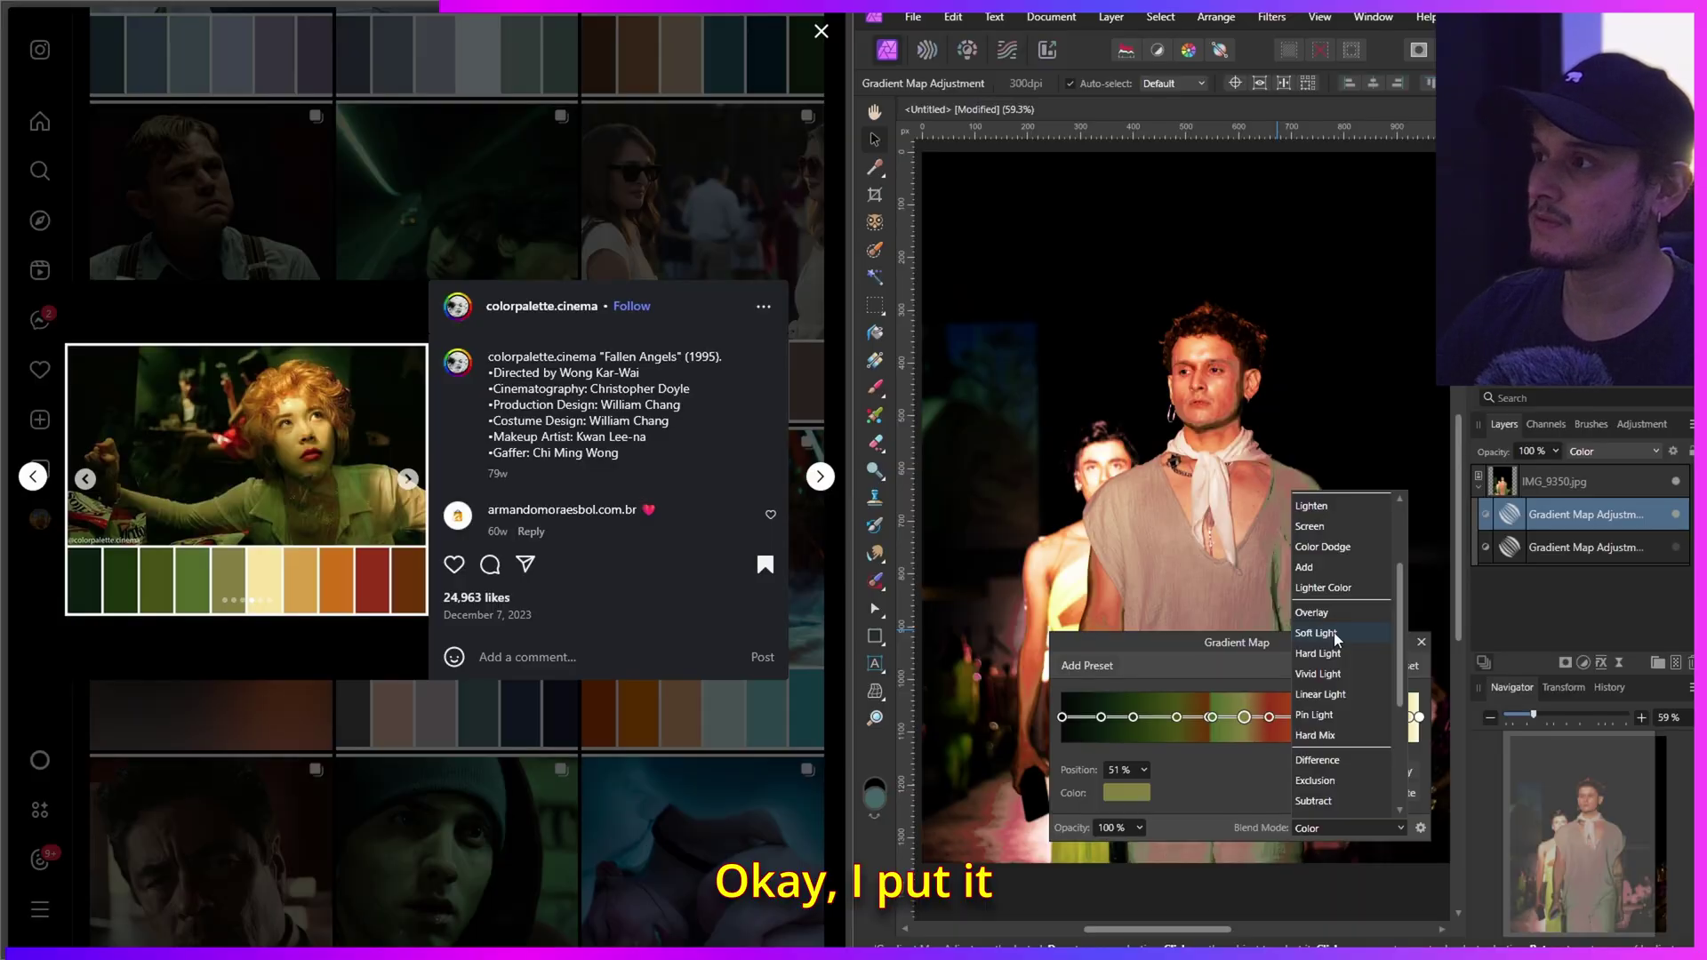
left_click(1324, 633)
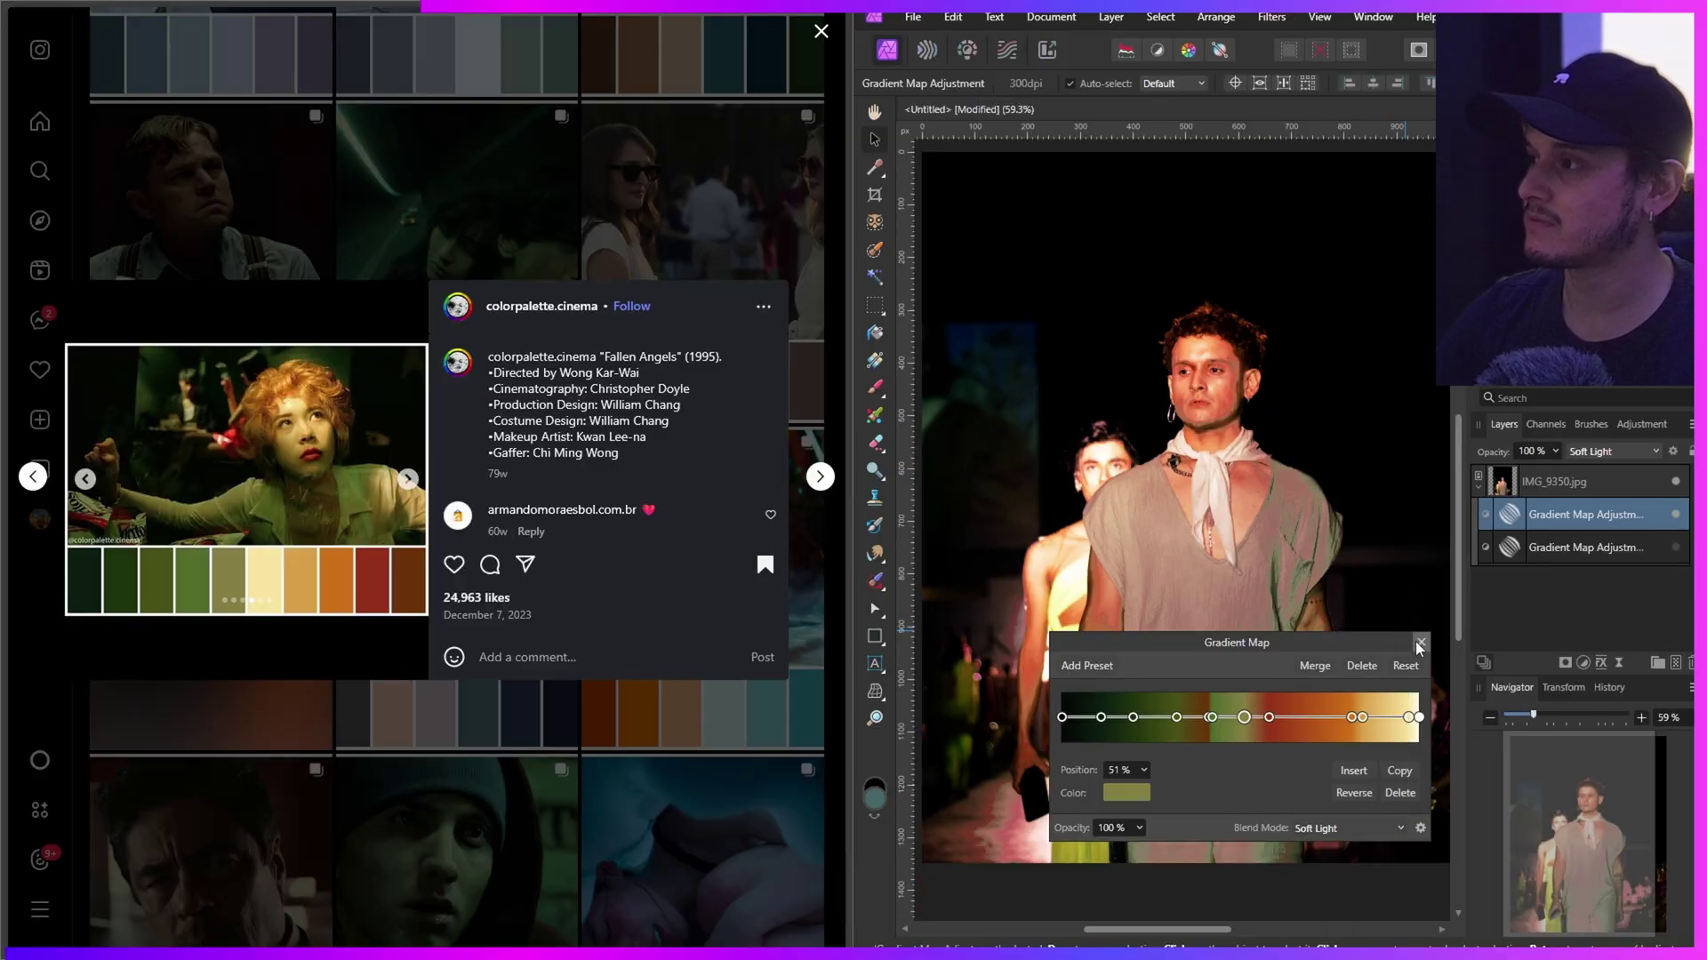
left_click(1420, 644)
left_click(1555, 451)
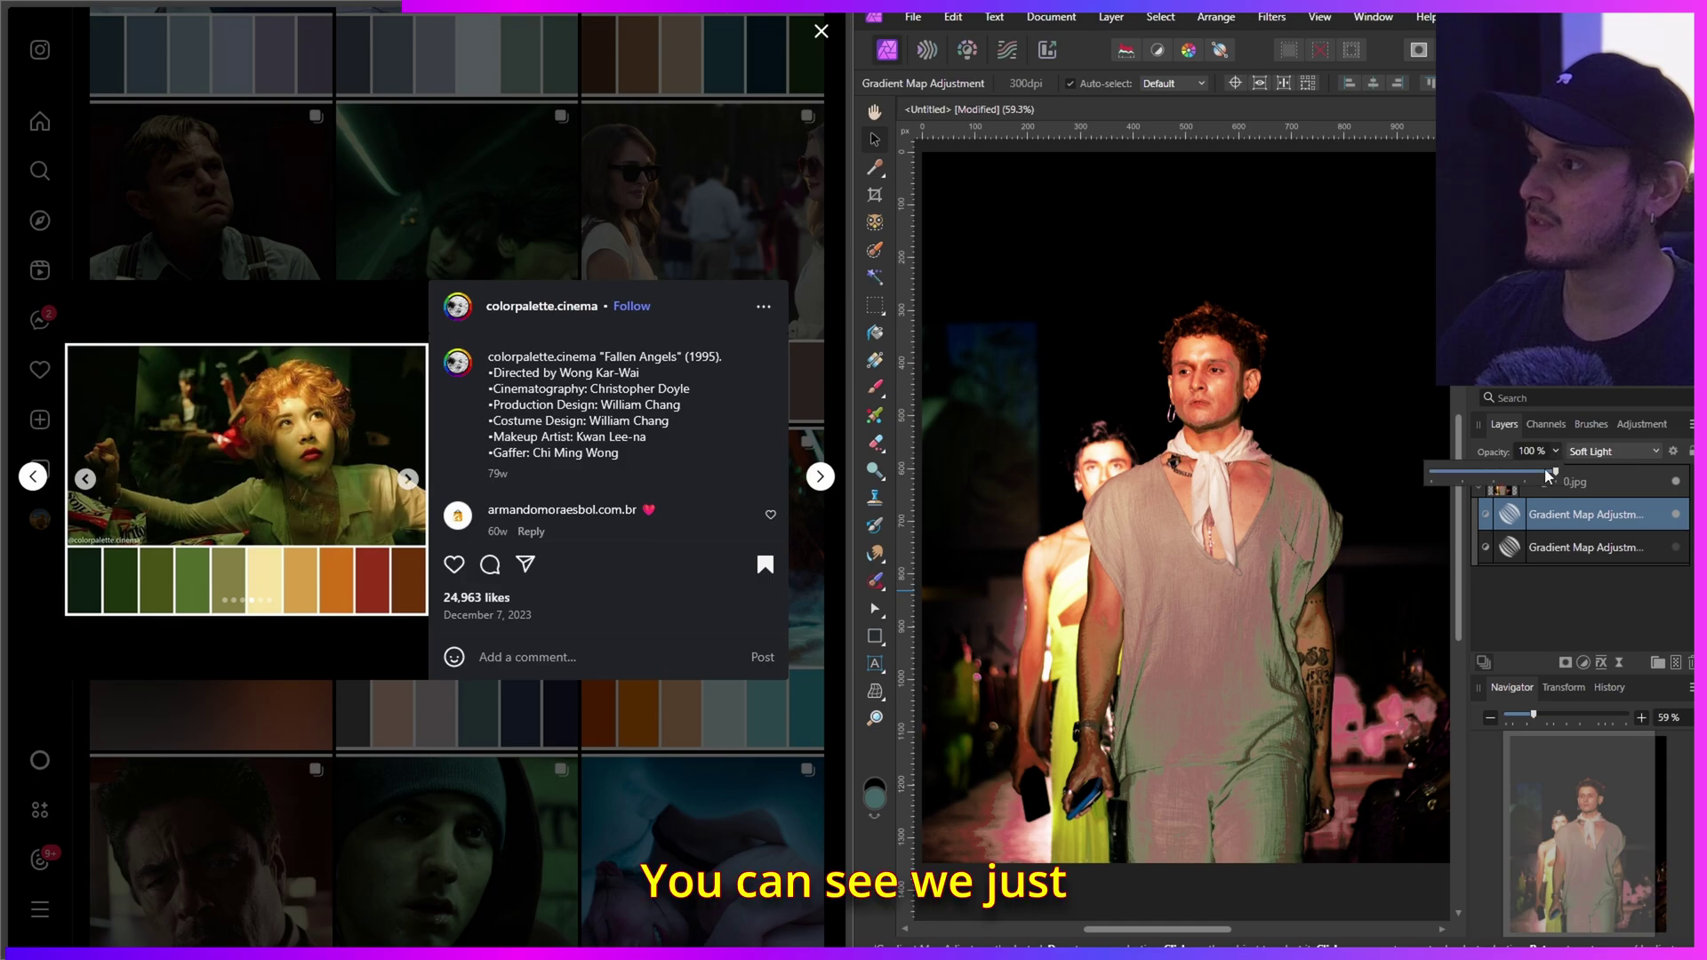
mouse_move(1555, 473)
left_mouse_down()
mouse_move(1493, 477)
mouse_move(1561, 478)
left_mouse_up()
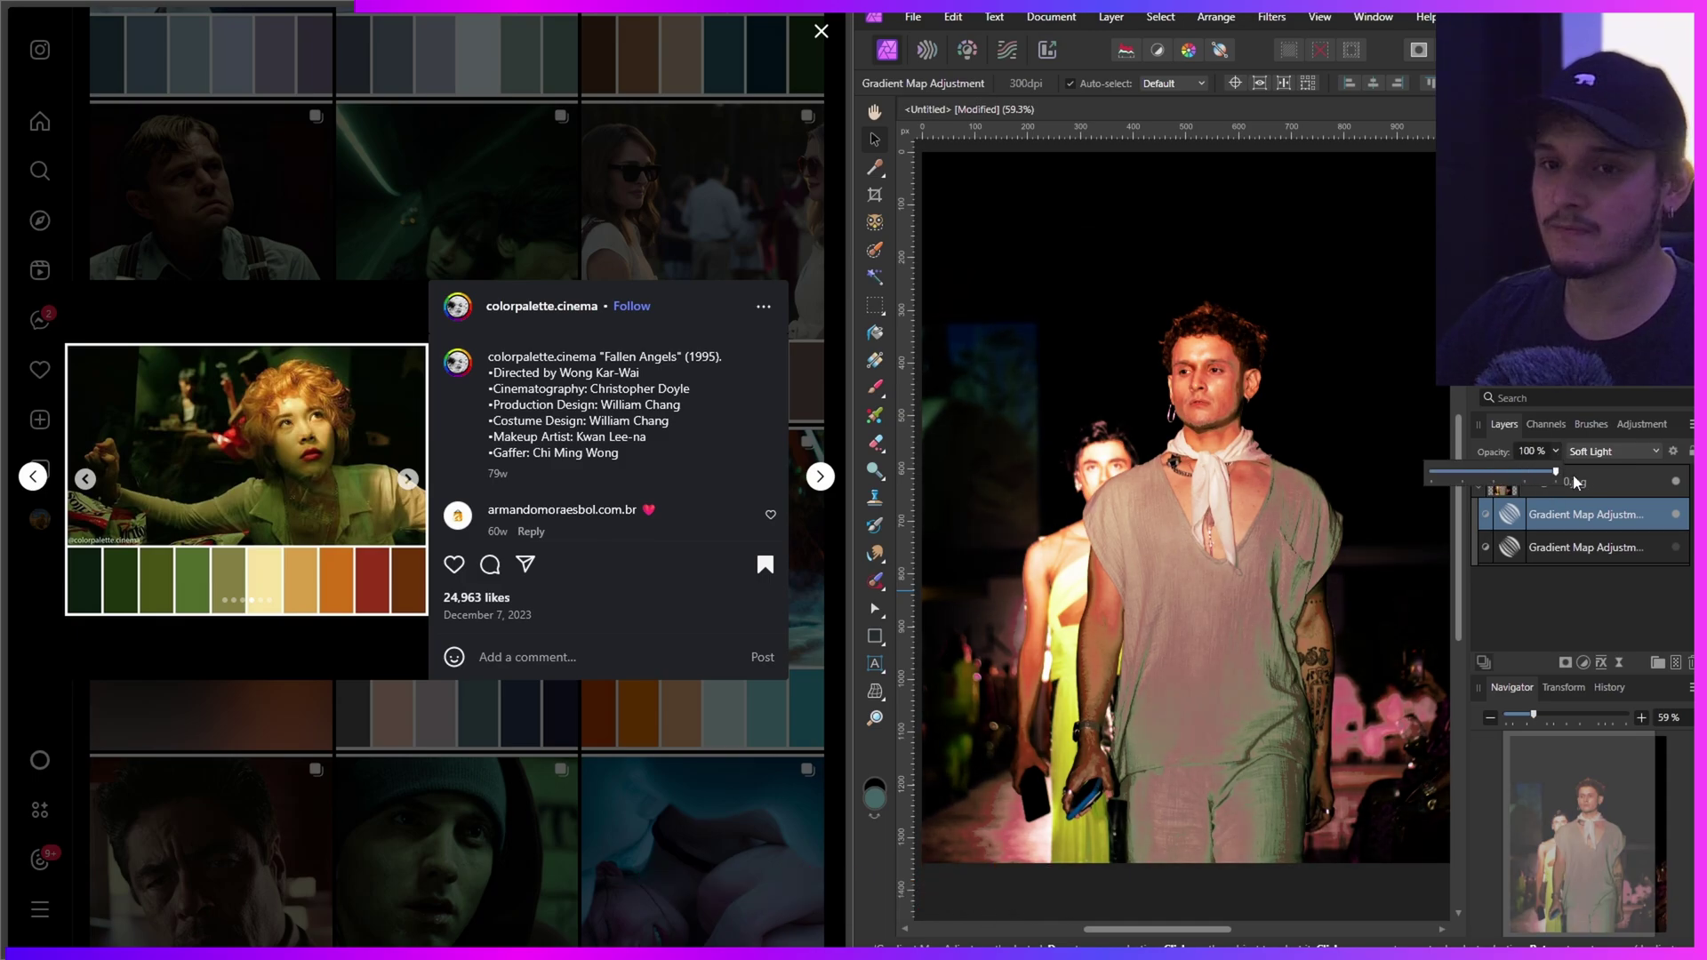
- Set the upper gradient map's blend mode to Color and its opacity to 65%
left_click(1632, 453)
left_click(1616, 730)
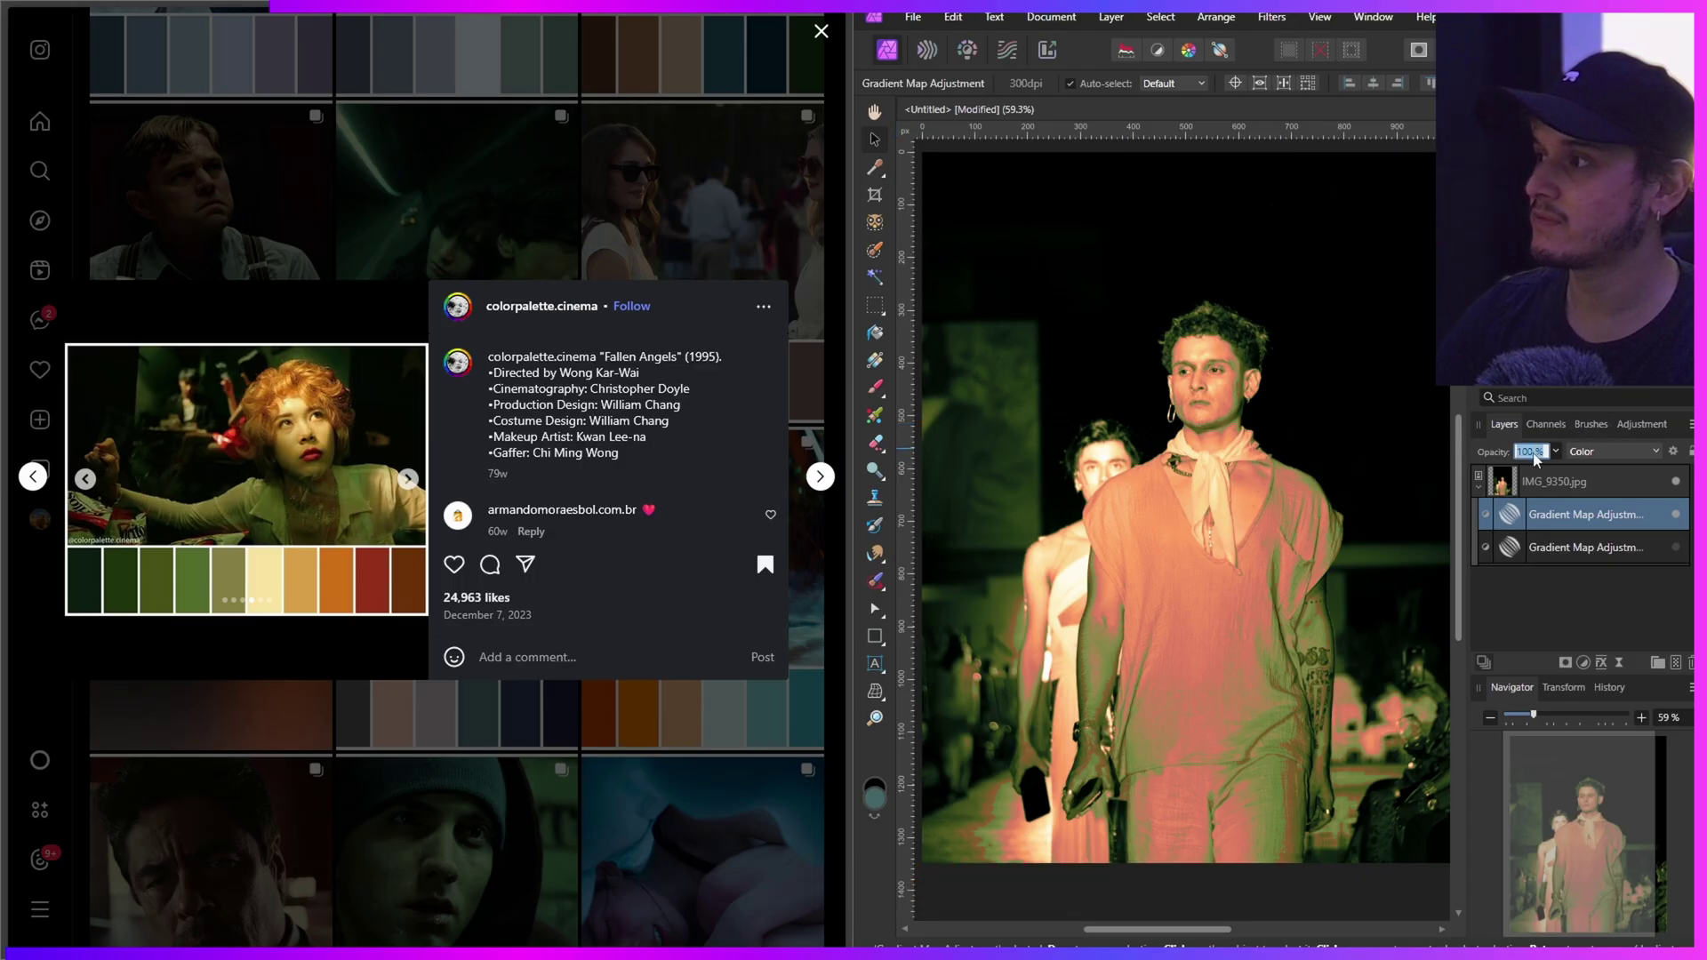
left_click(1555, 451)
left_click_drag(1608, 472, 1583, 481)
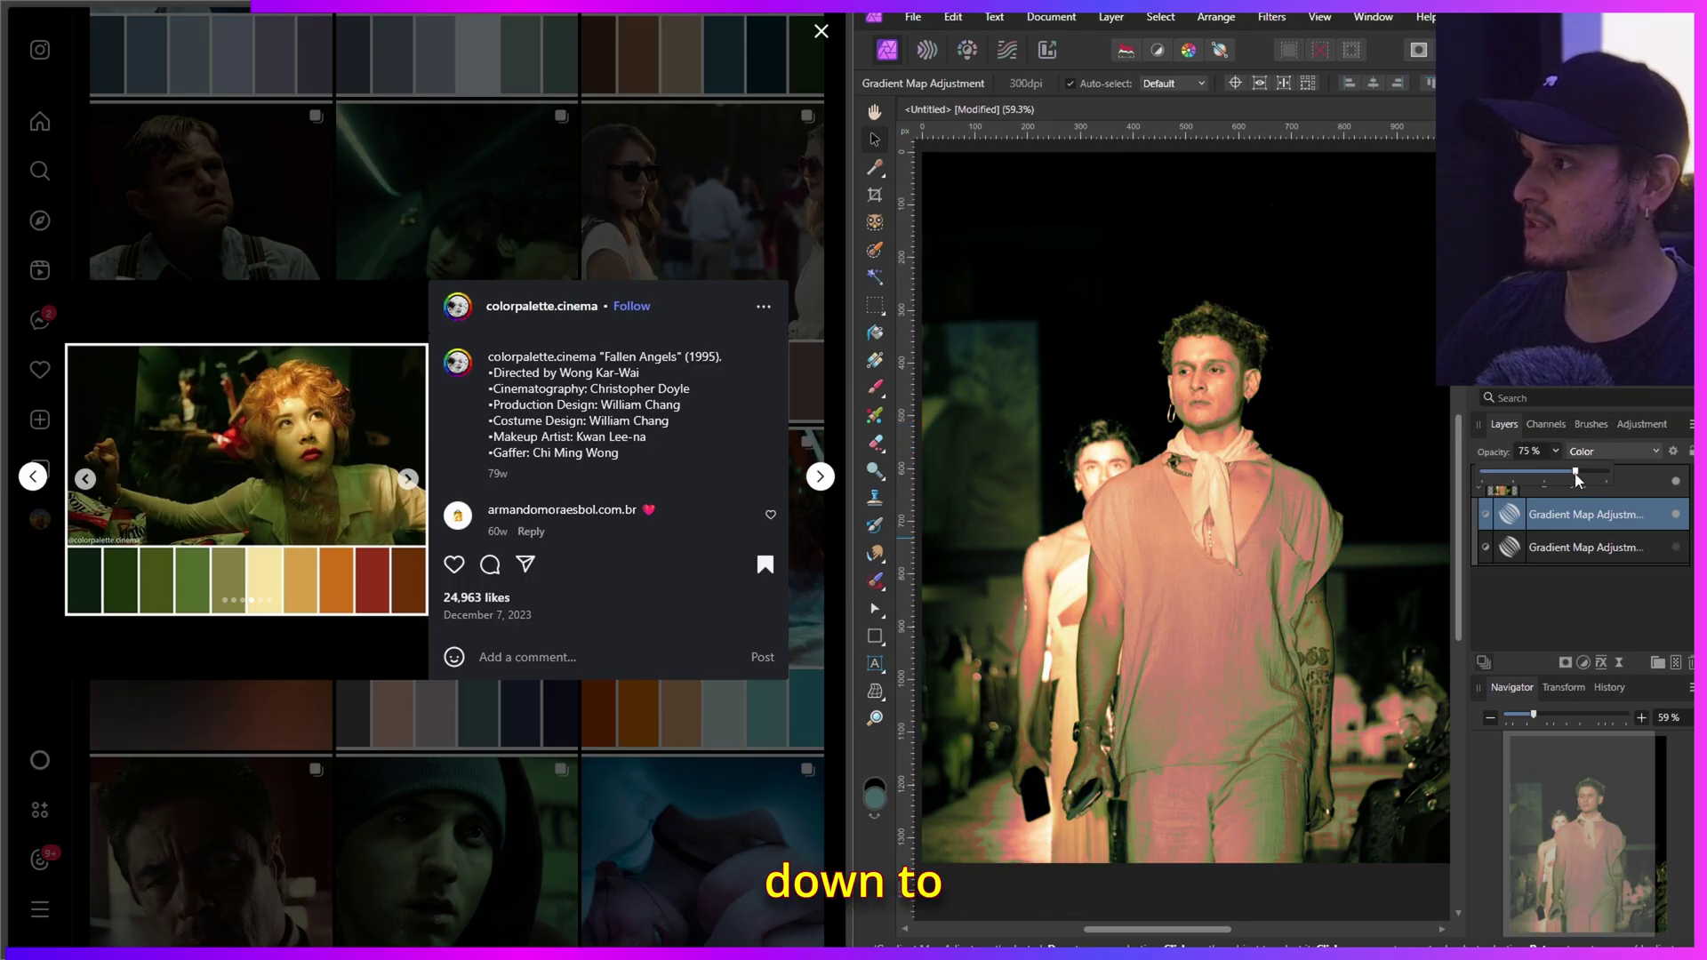
left_click(1534, 452)
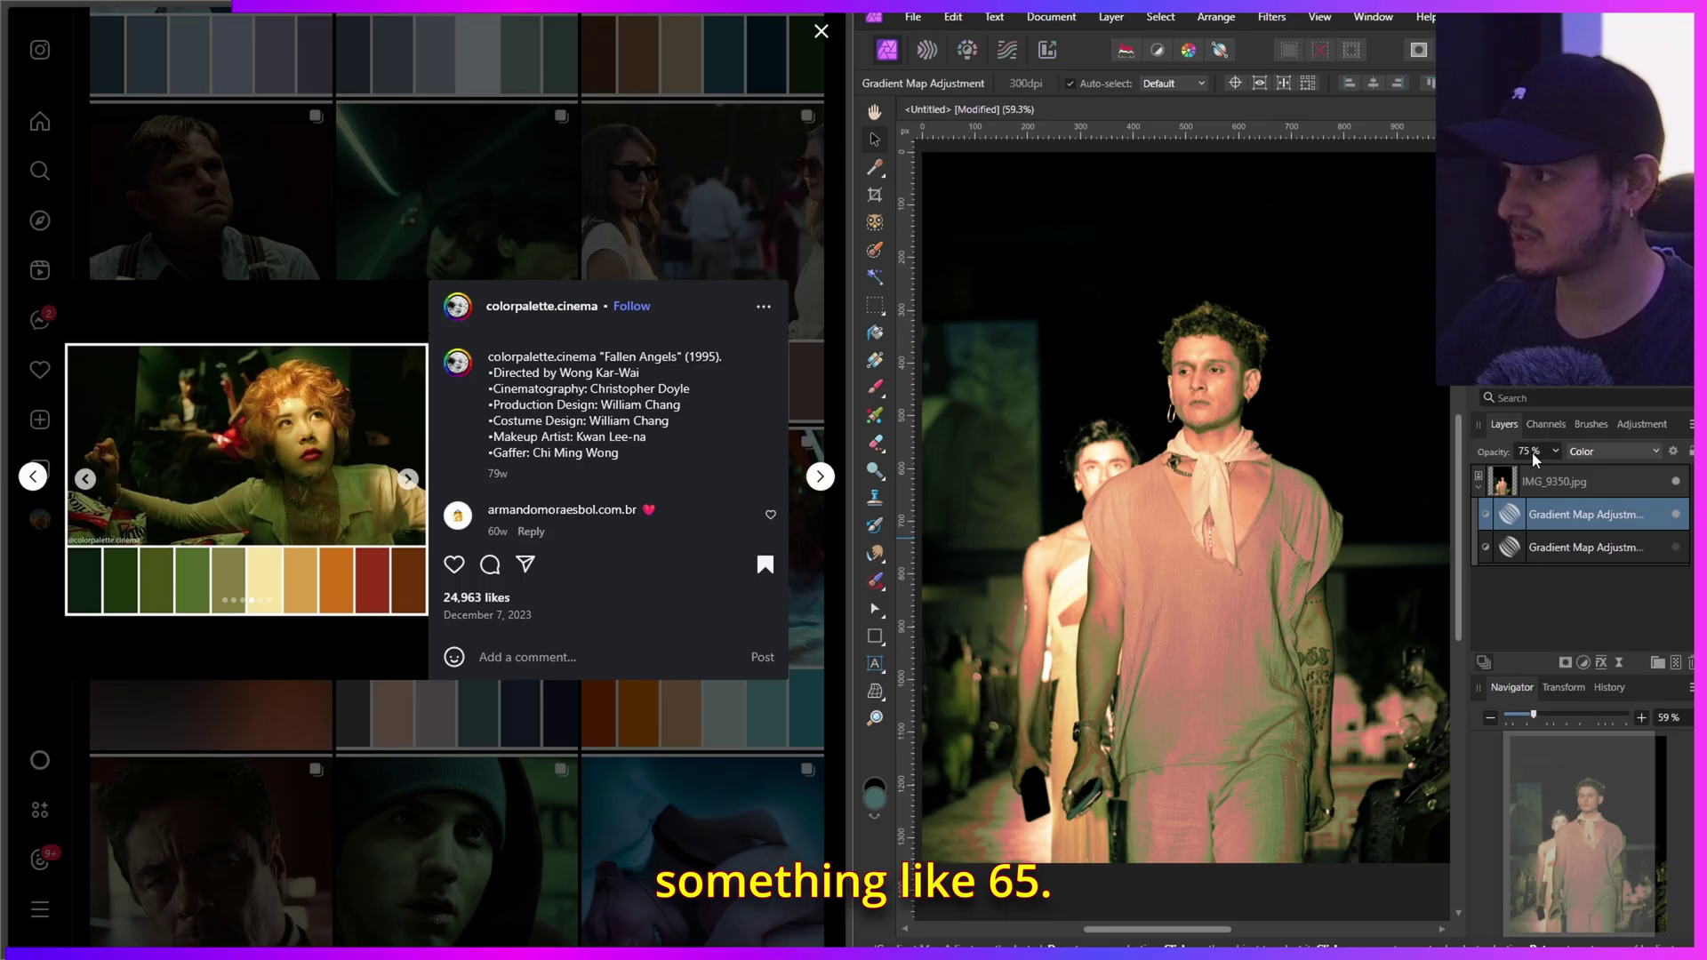
type("65")
key("Return")
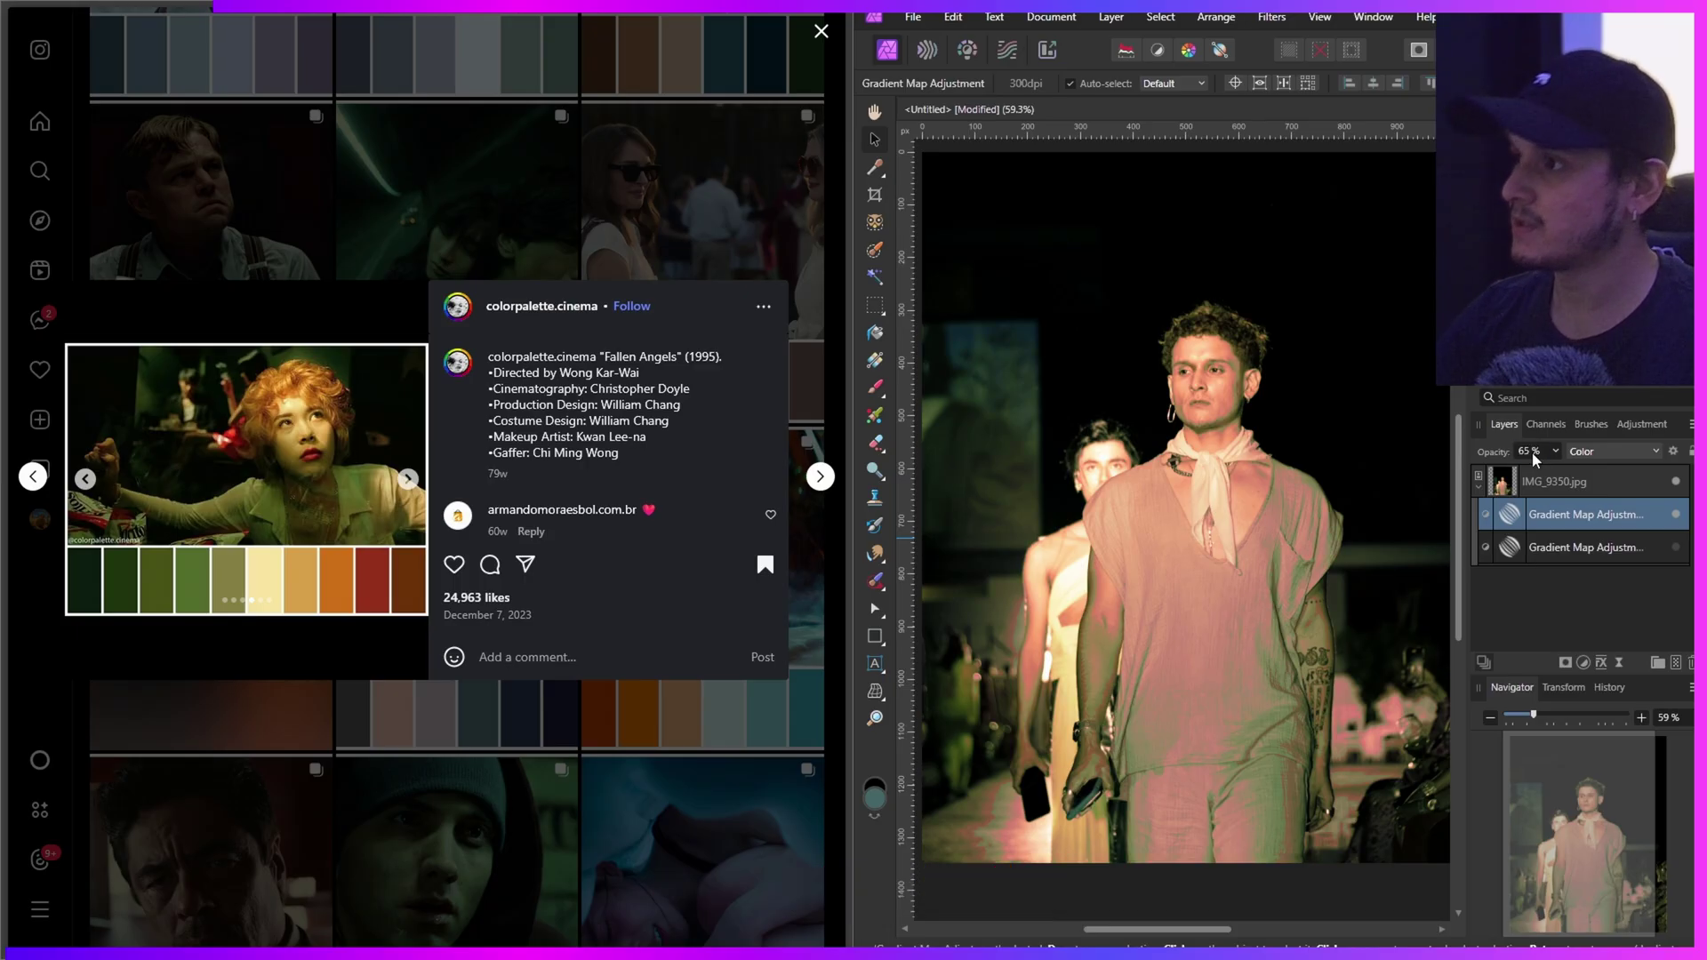
- Add a Brightness / Contrast adjustment to the photo layer and raise the brightness to about 16%
left_click(1582, 493)
left_click(1583, 662)
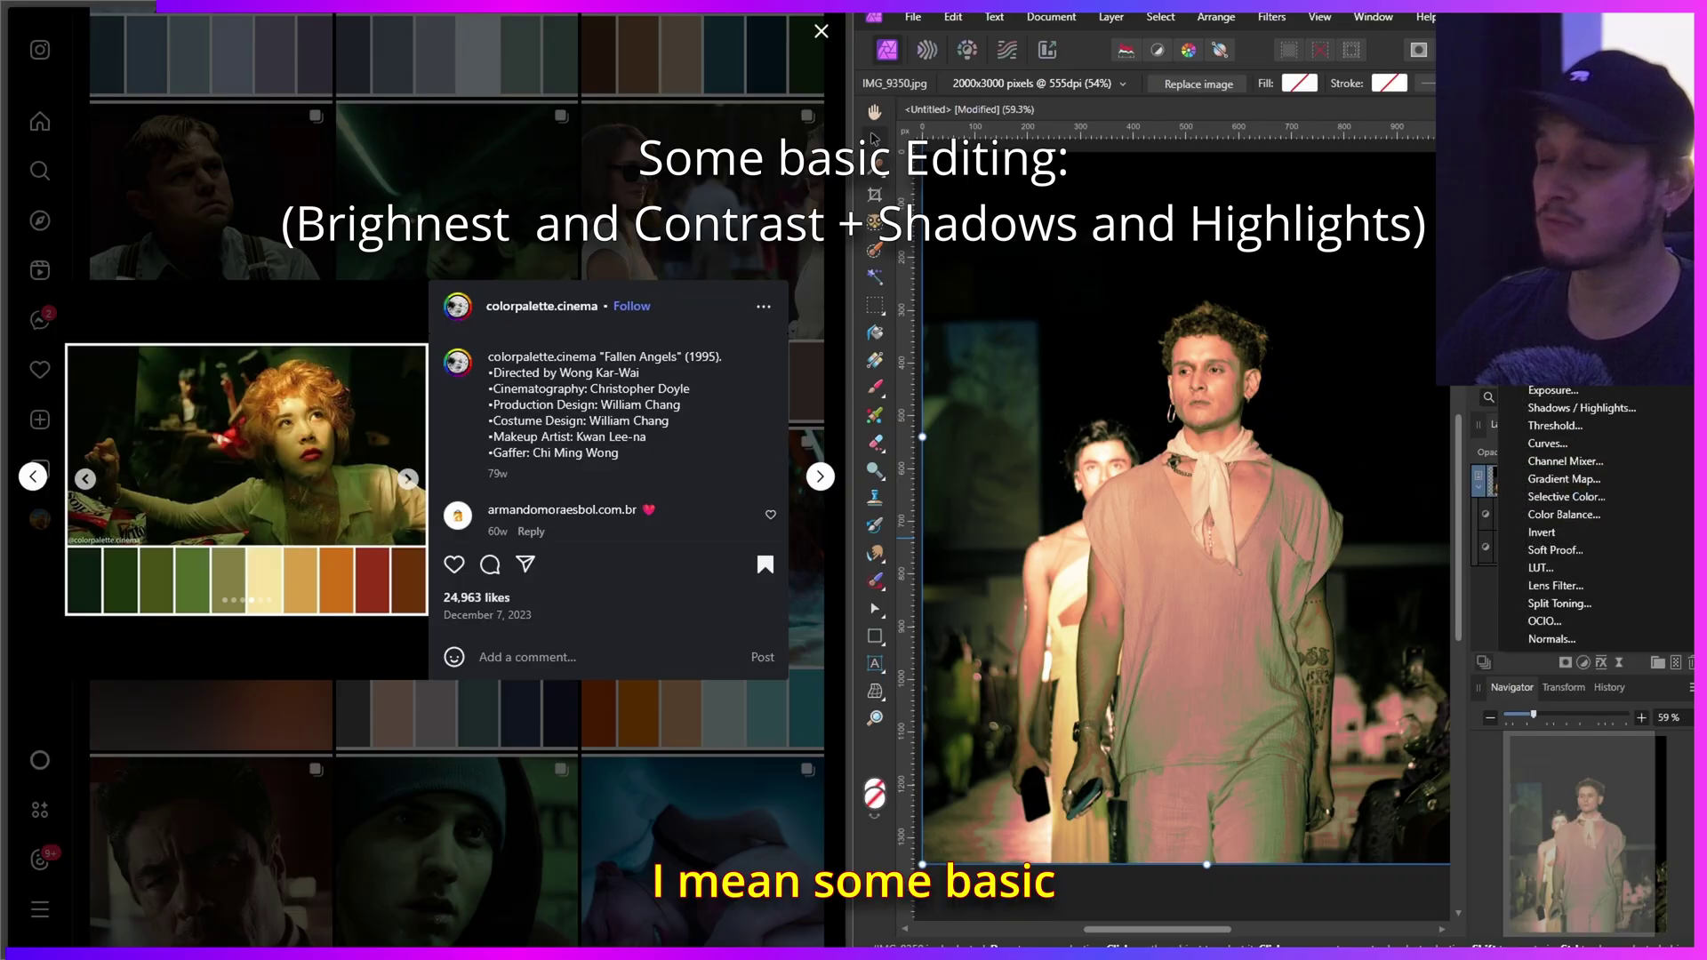
left_click(1573, 373)
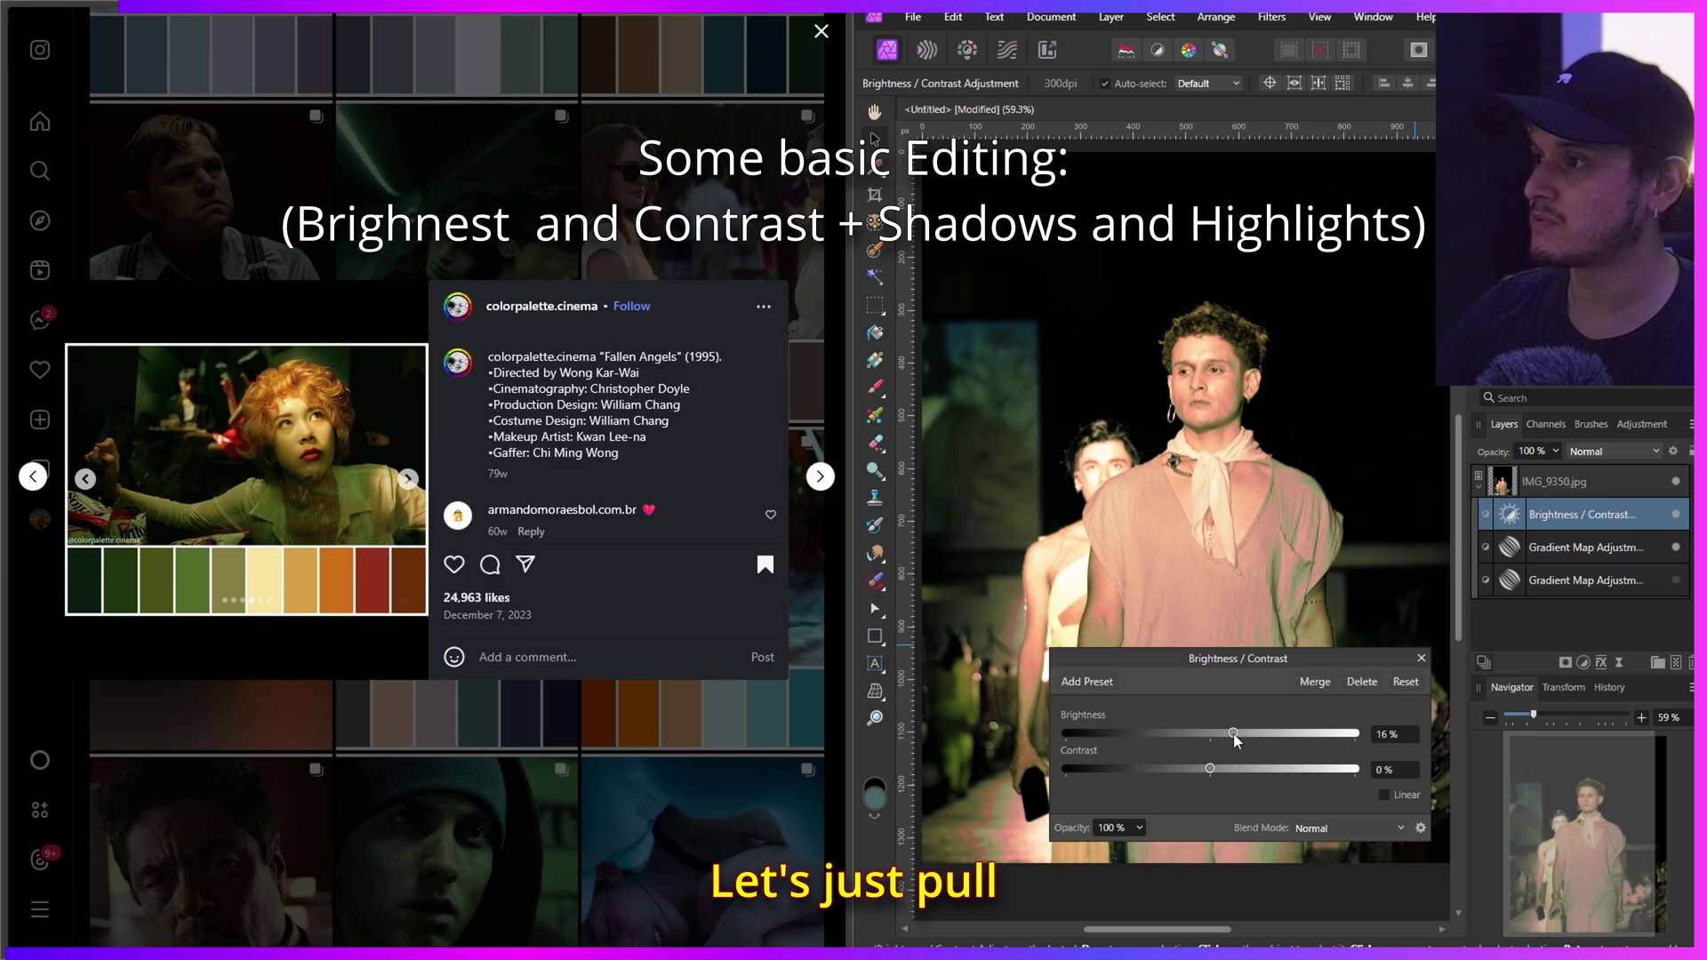
left_click_drag(1211, 738, 1223, 776)
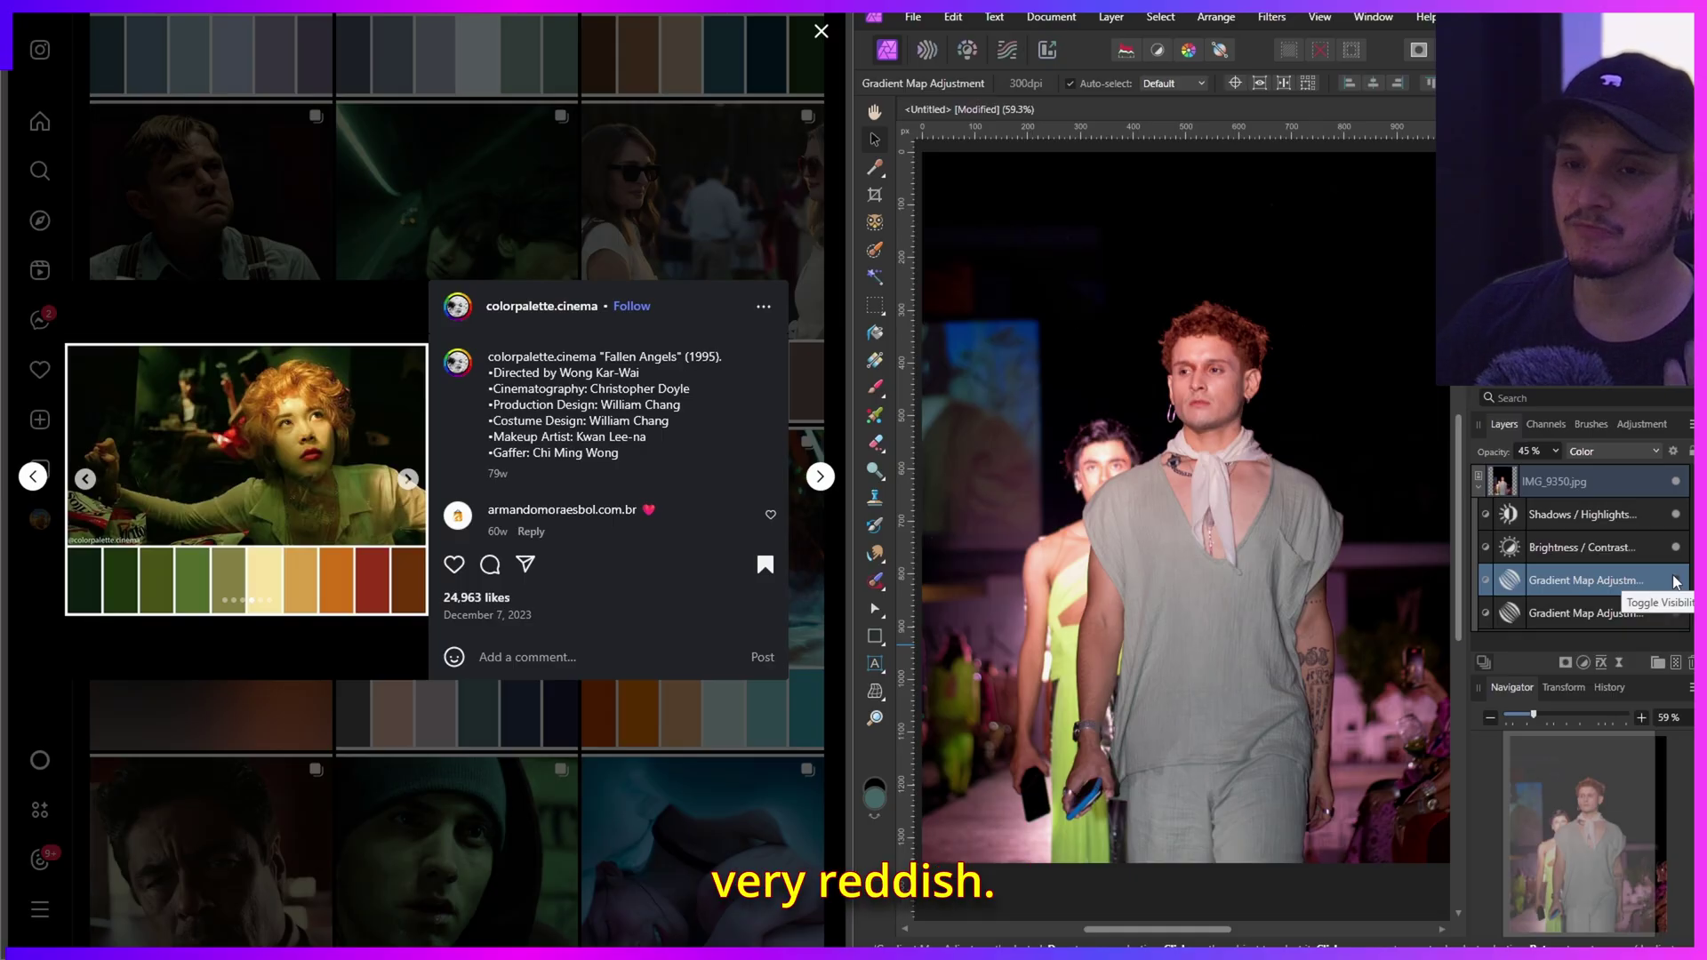
- Compare the two gradient maps on the photo, leaving the lower one shown and the upper one hidden
left_click(1675, 581)
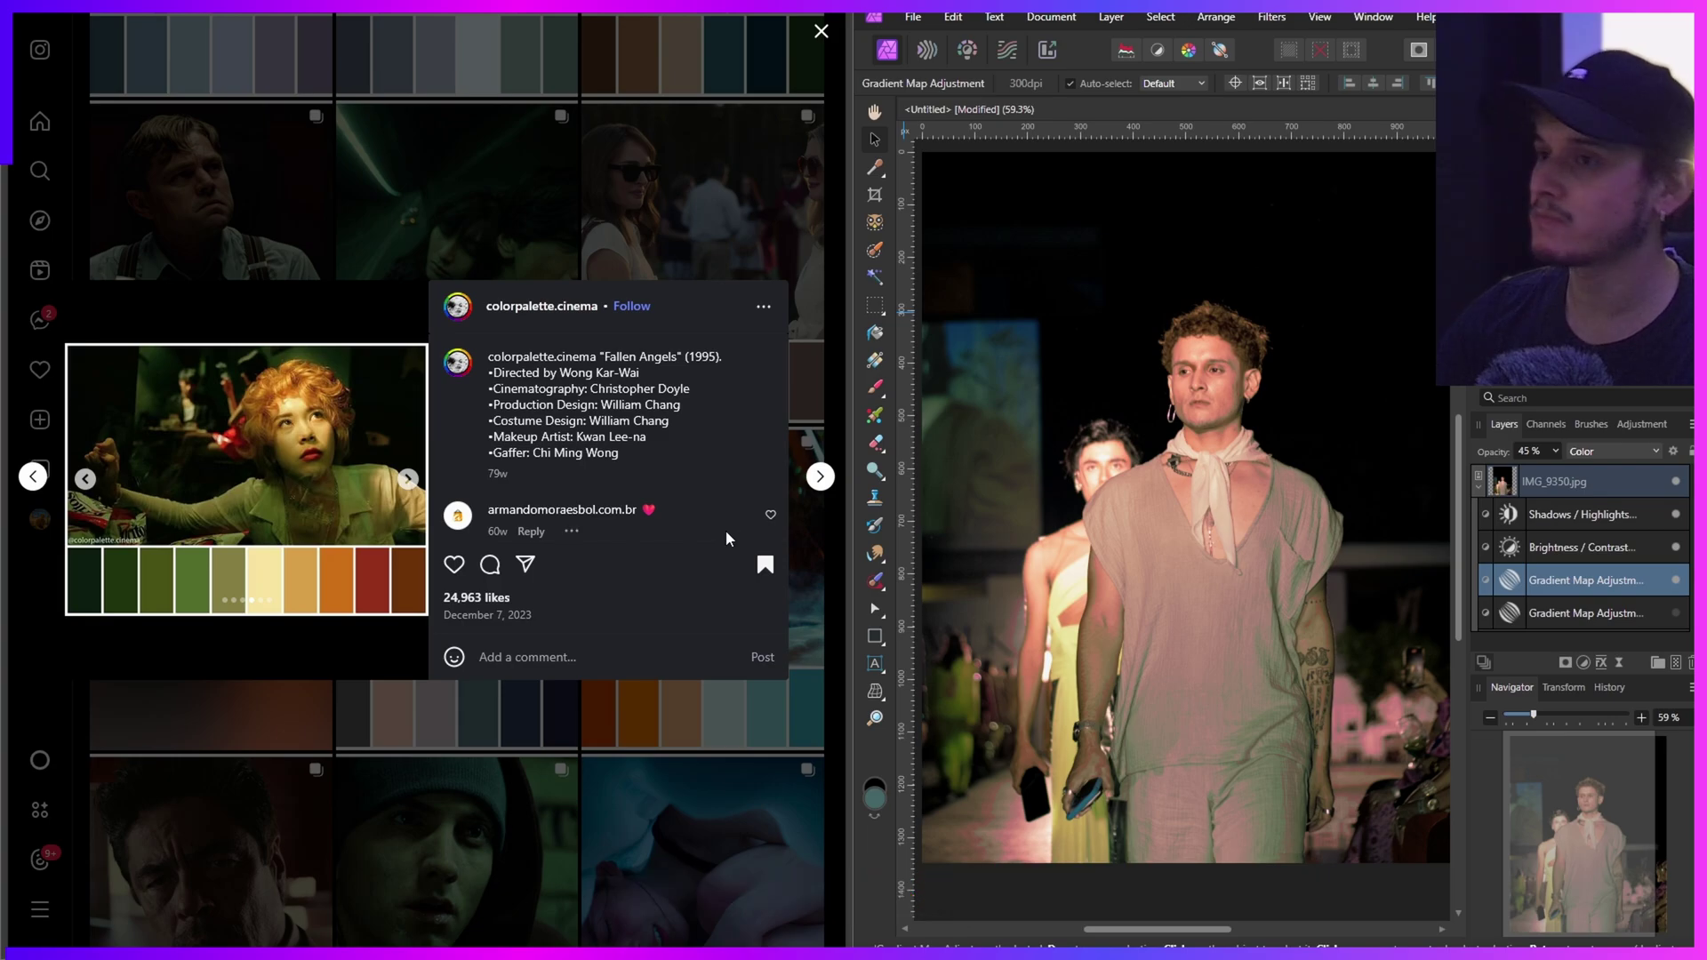
left_click(1676, 613)
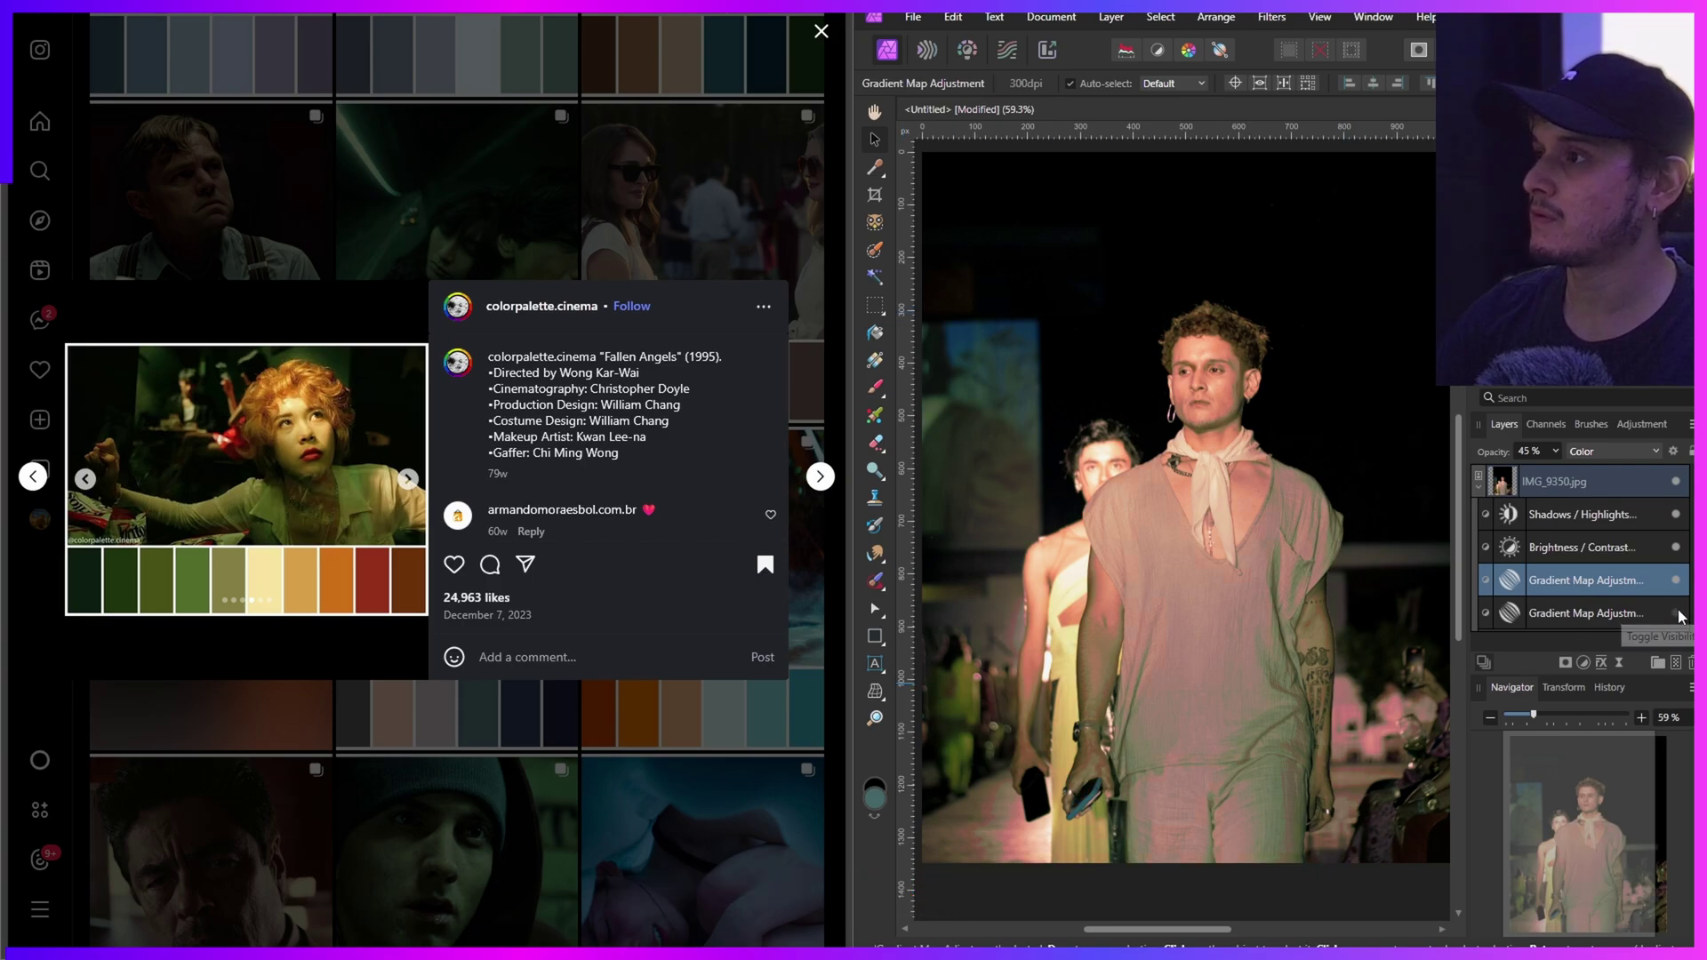
left_click(1676, 613)
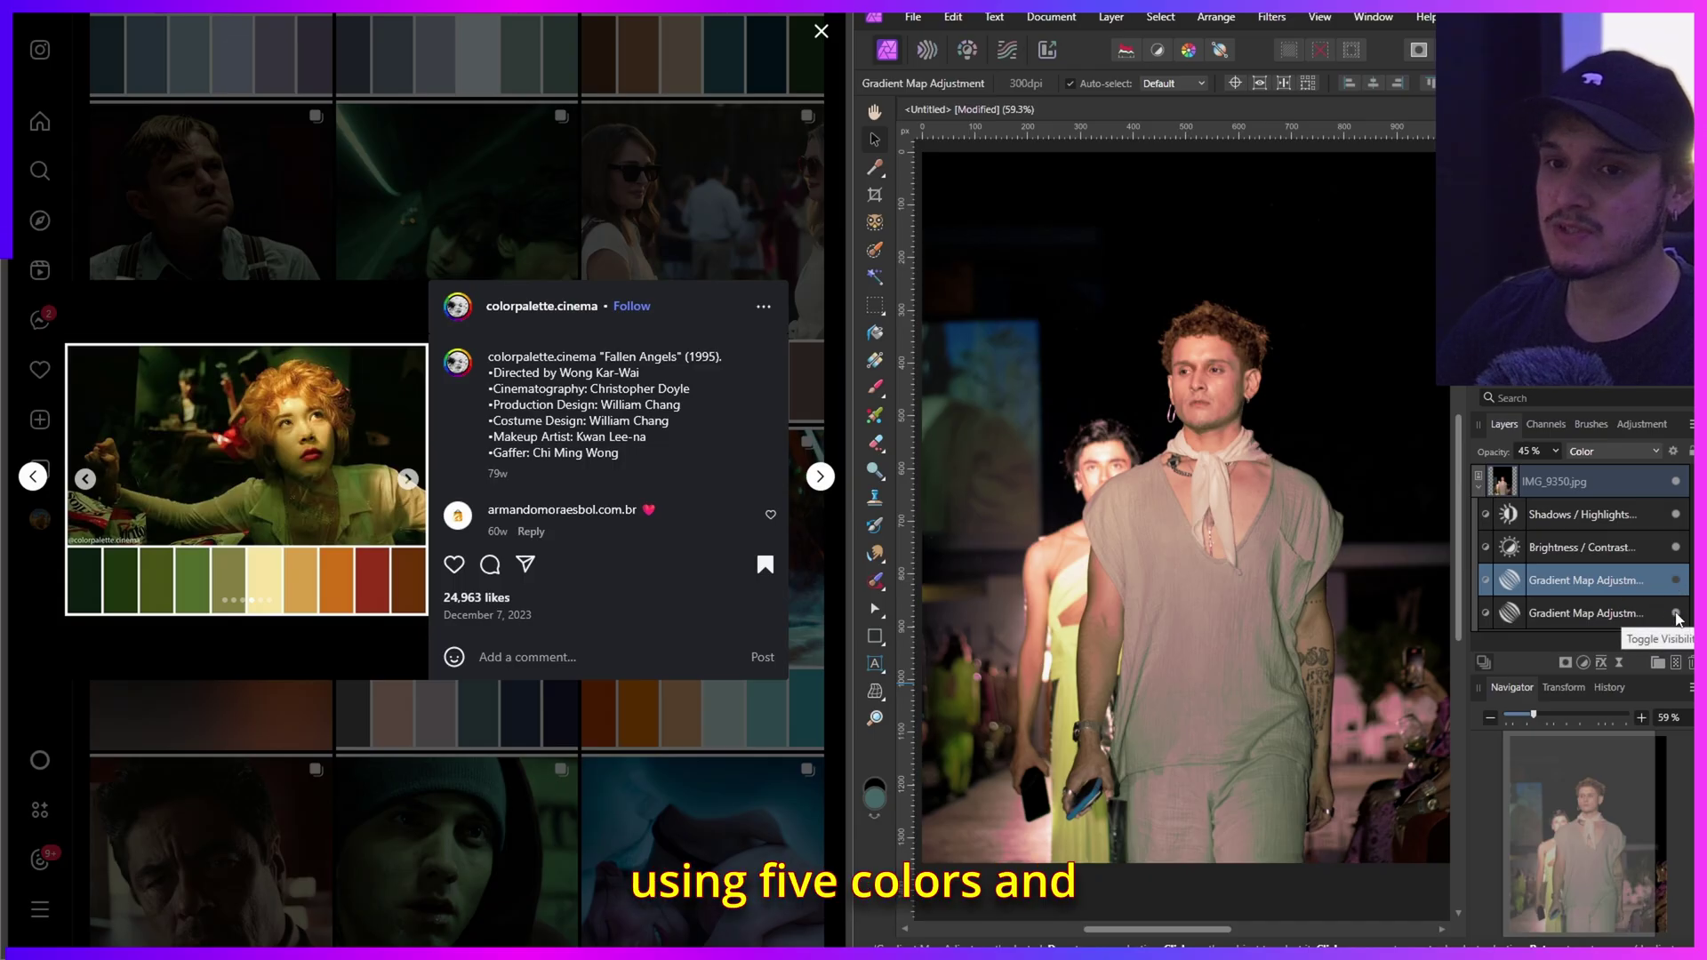
- Compare the photo with and without the Brightness / Contrast and Shadows / Highlights adjustments
left_click(1675, 546)
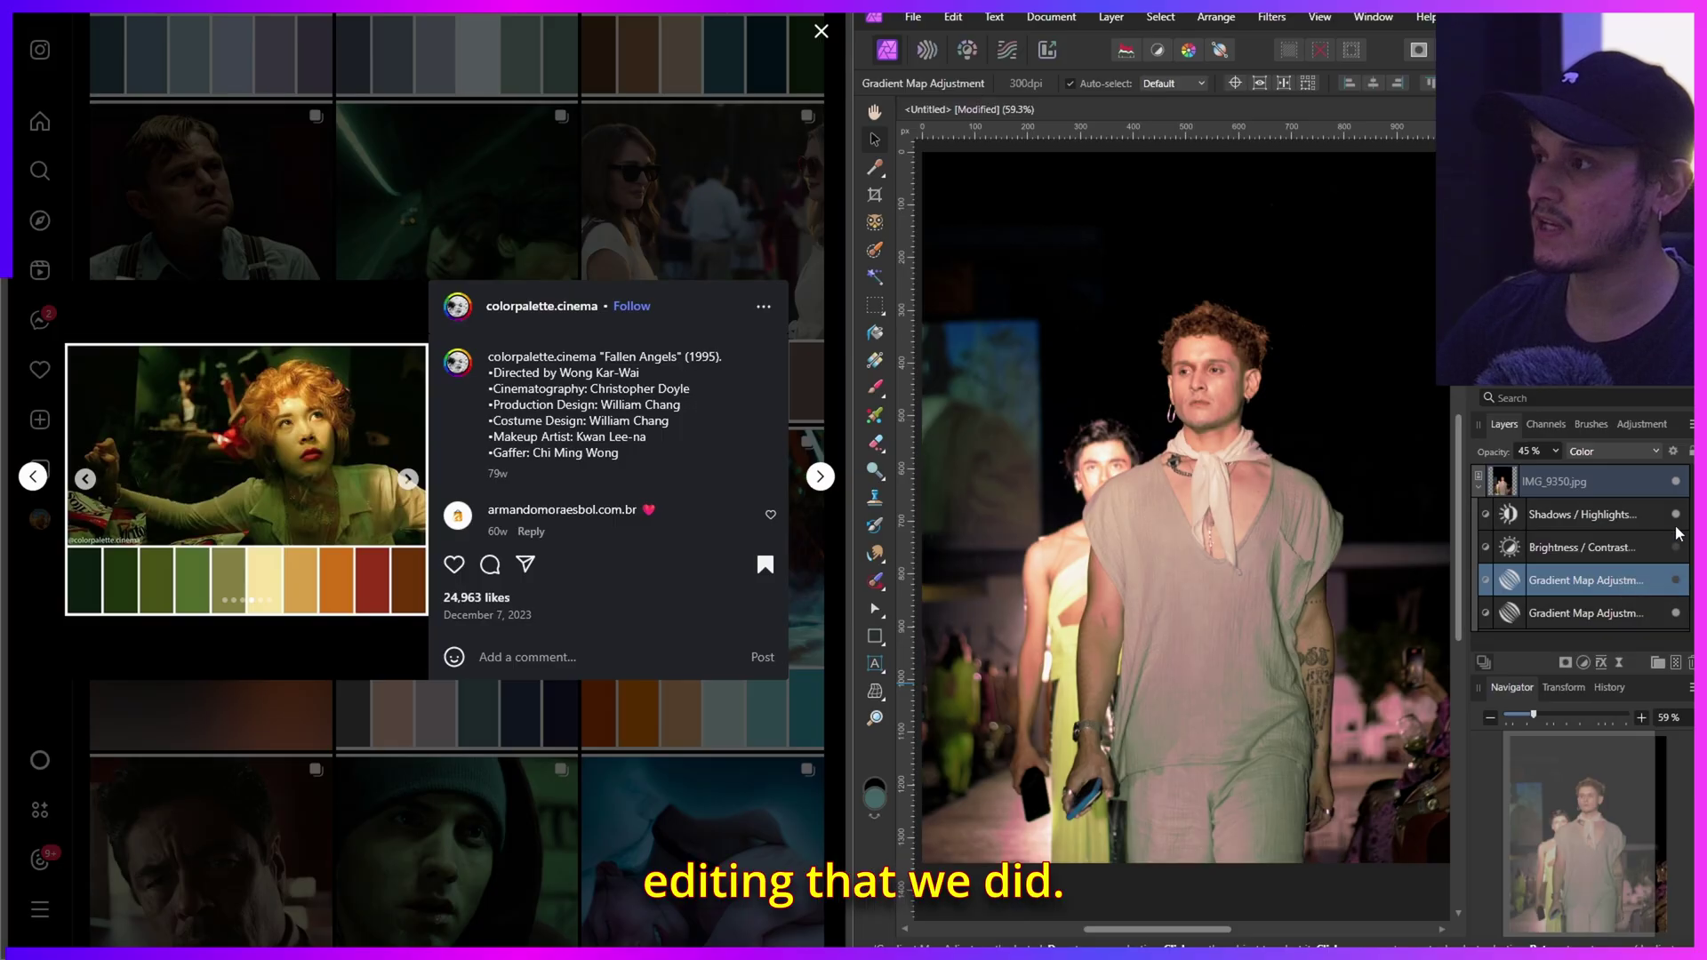
left_click(1676, 515)
left_click(1675, 515)
left_click(1676, 547)
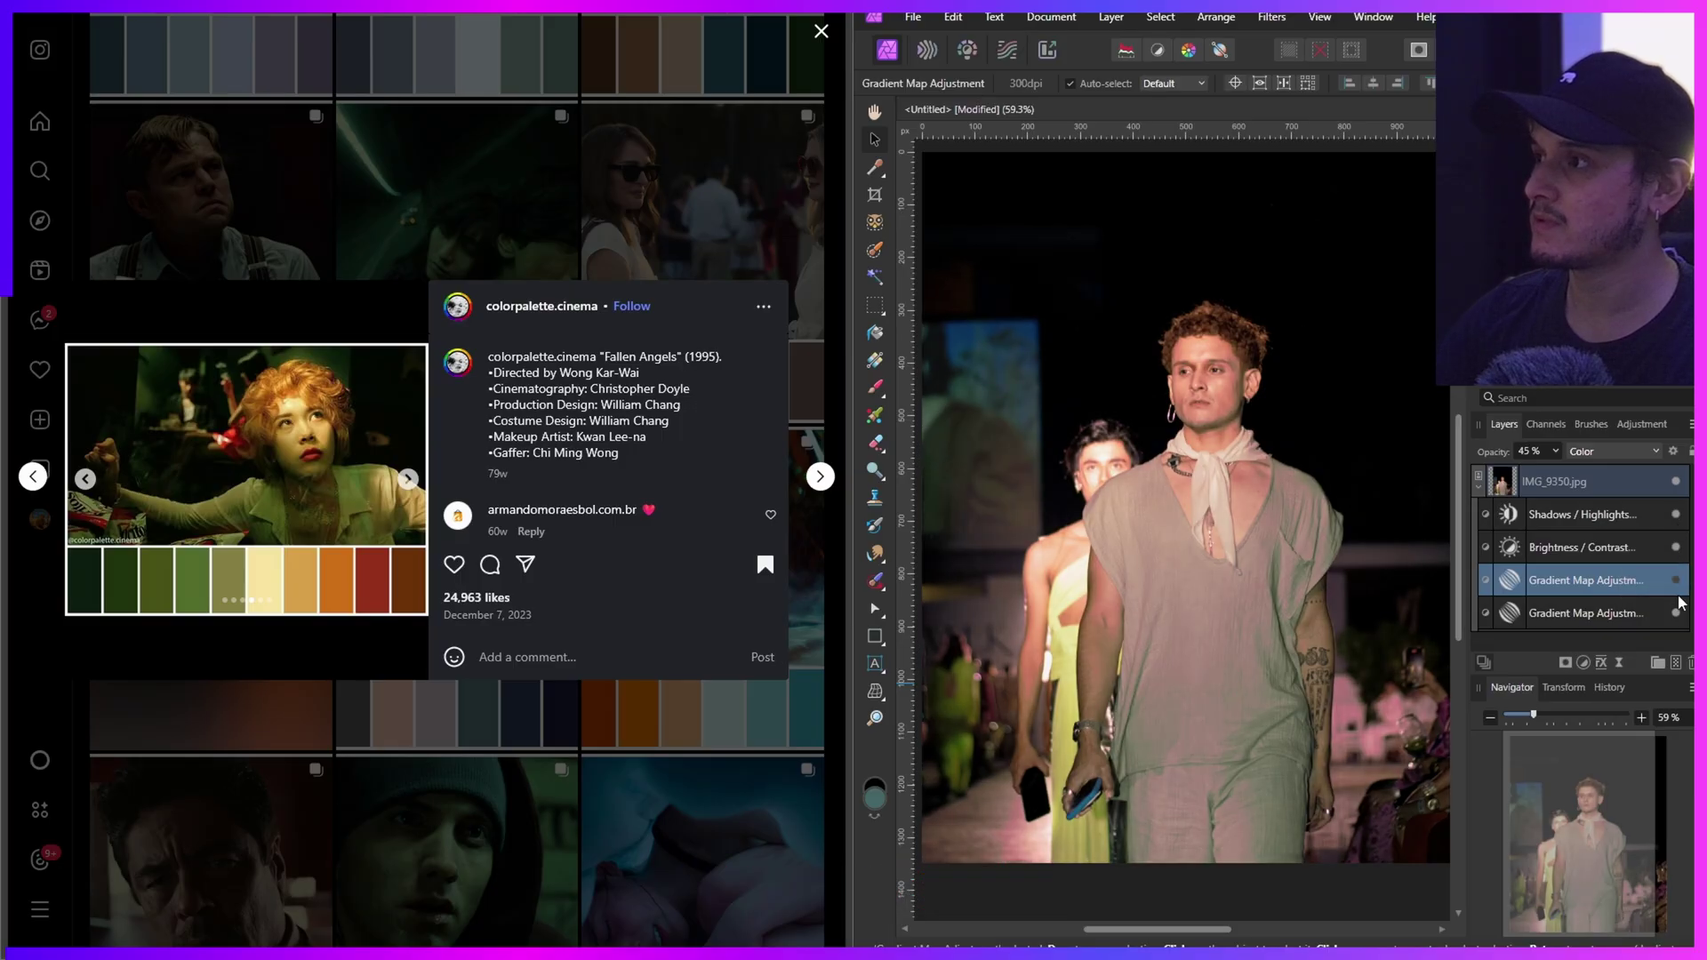
- Toggle the lower gradient map's visibility to judge its effect on the photo's colours once more
left_click(1675, 612)
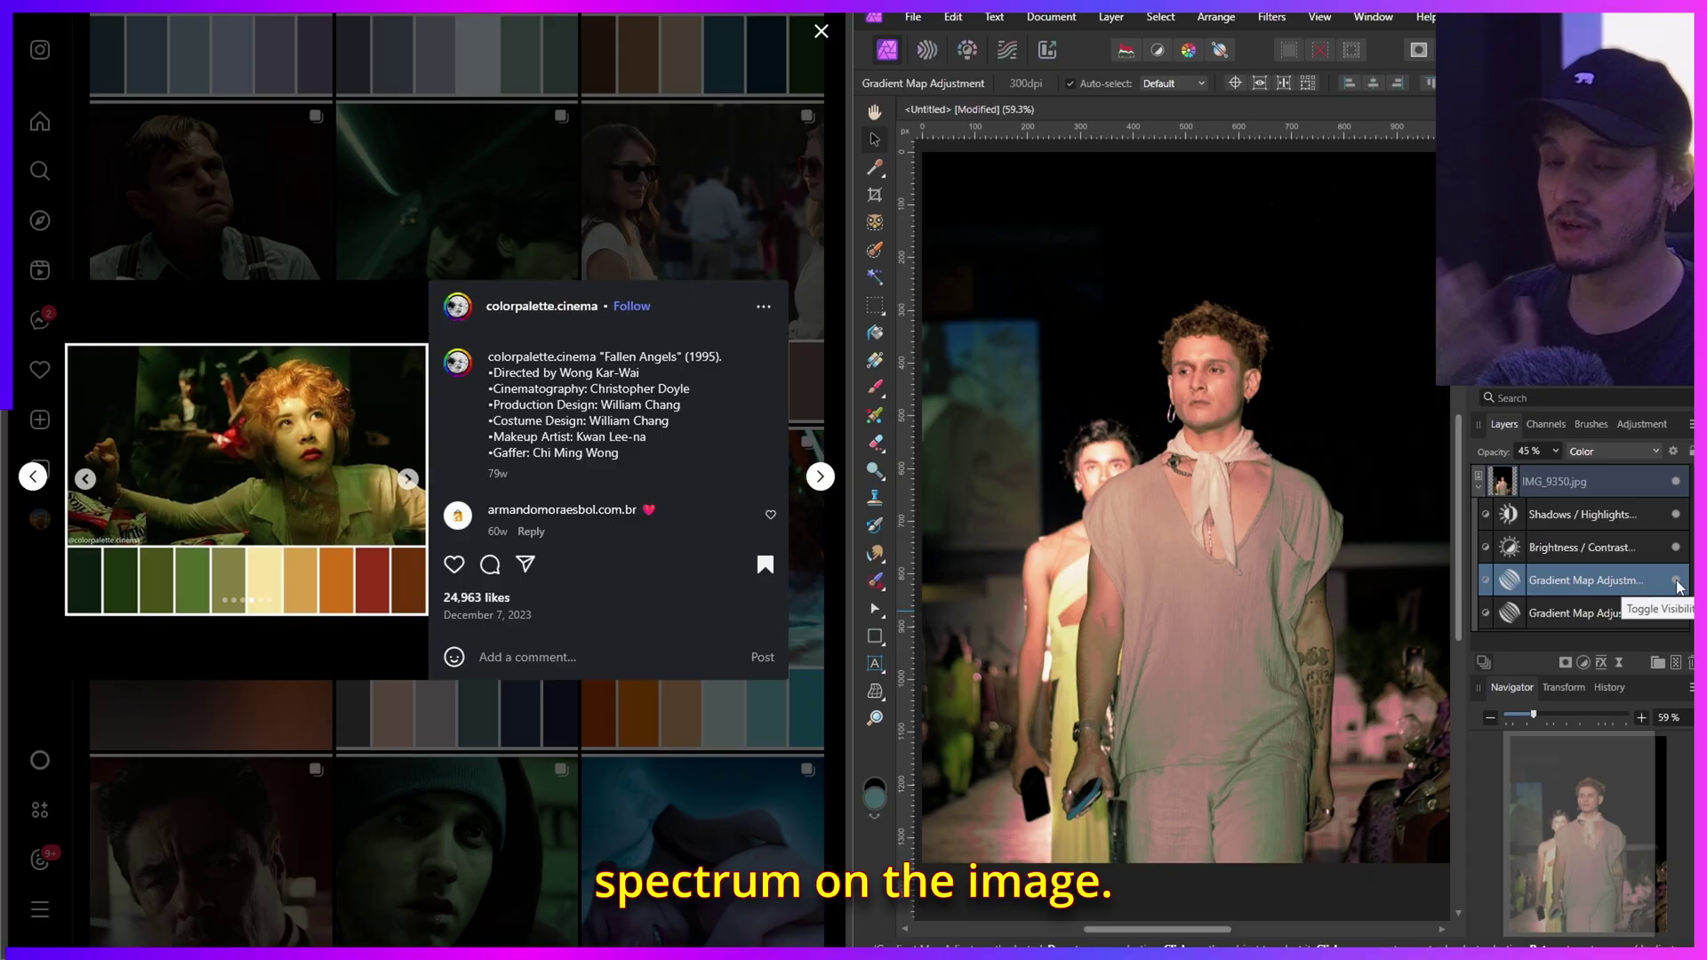
left_click(1676, 611)
left_click(1676, 613)
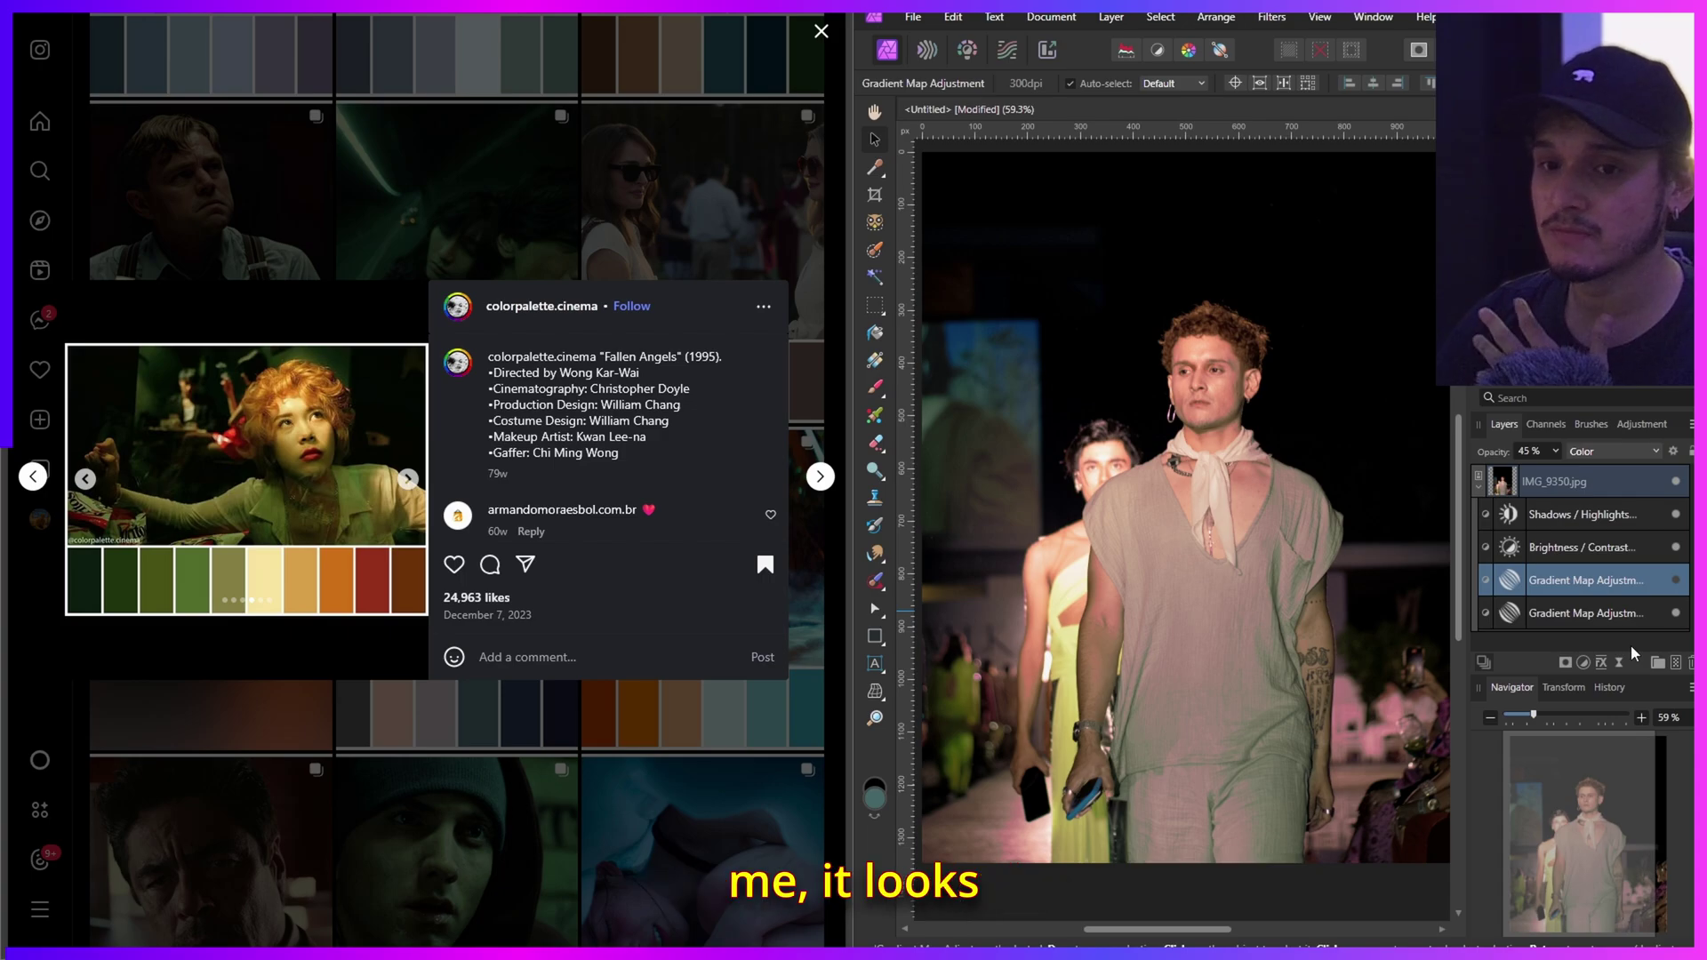
- Set the lower gradient map's opacity to 38%, raise it to 45%, and maximize the editor window
left_click(1587, 614)
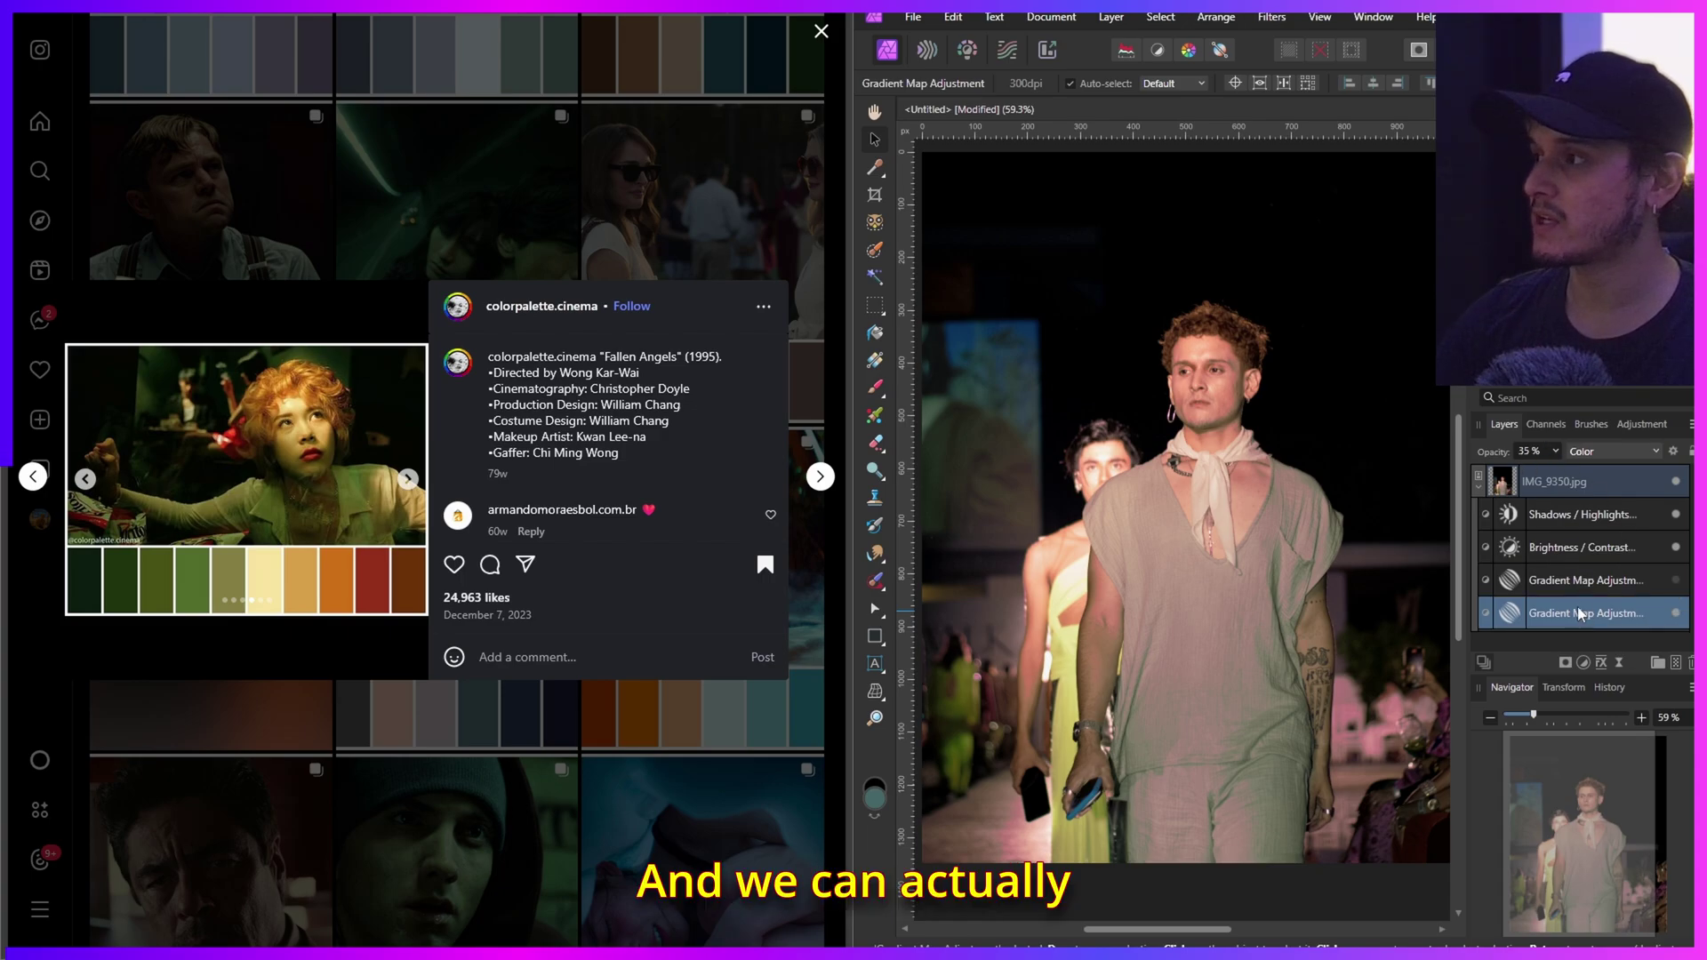
left_click(1529, 452)
type("38")
key("Return")
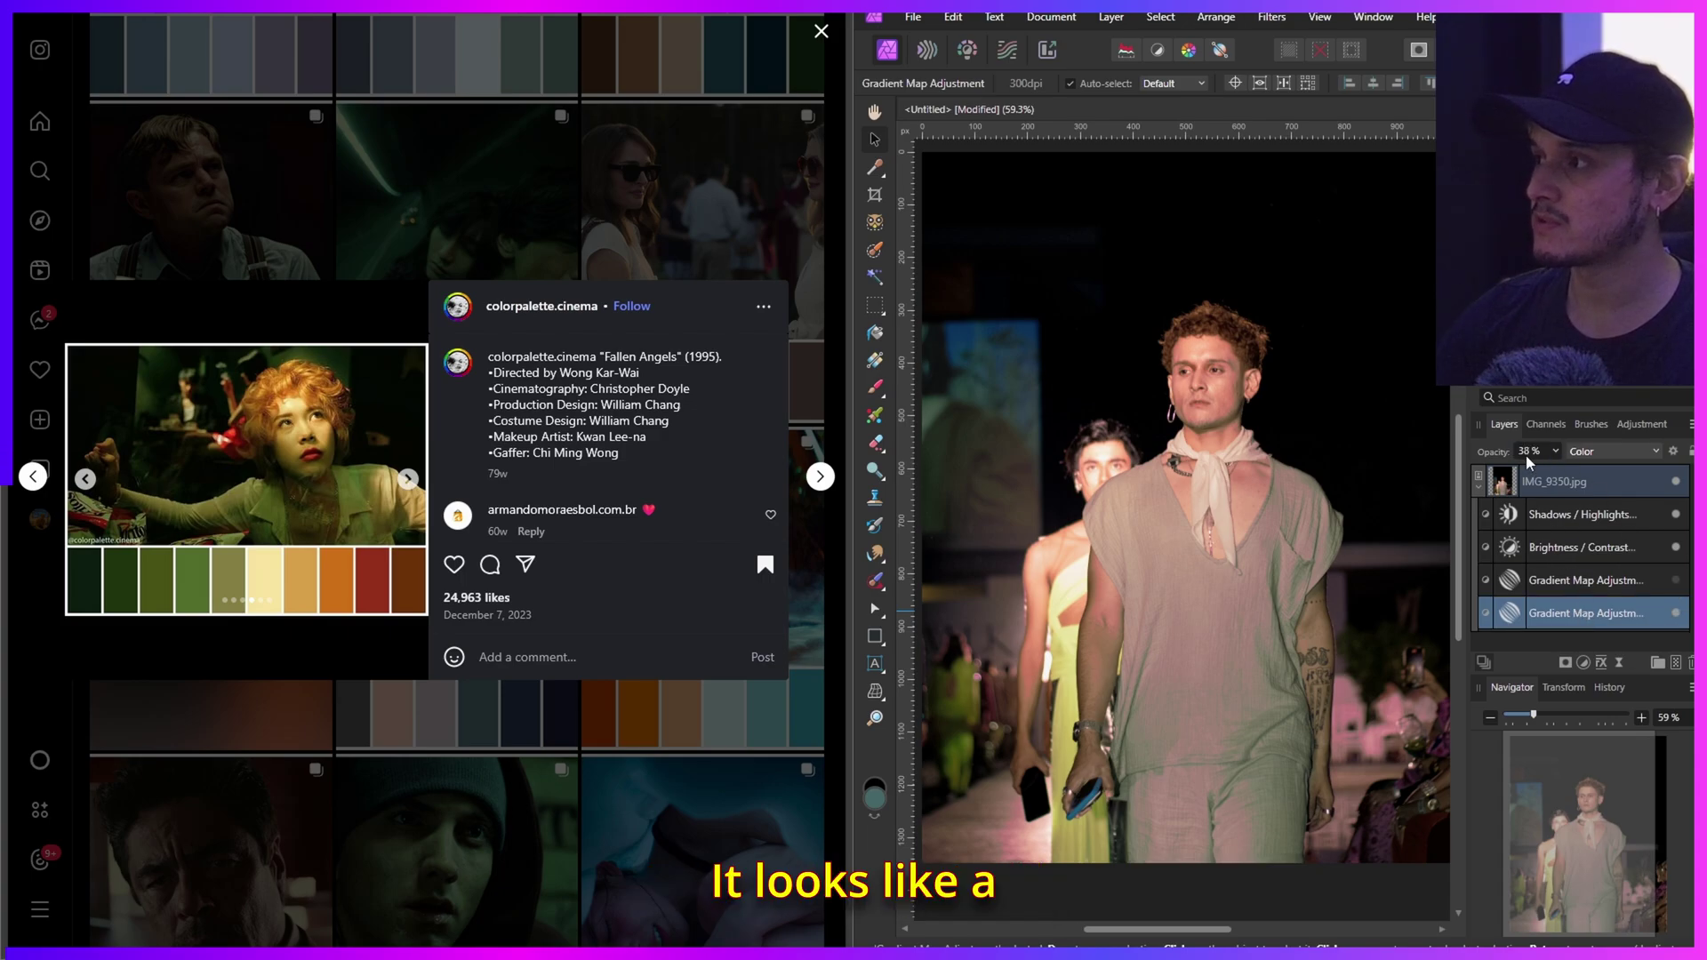
scroll(1529, 452, "up", 2)
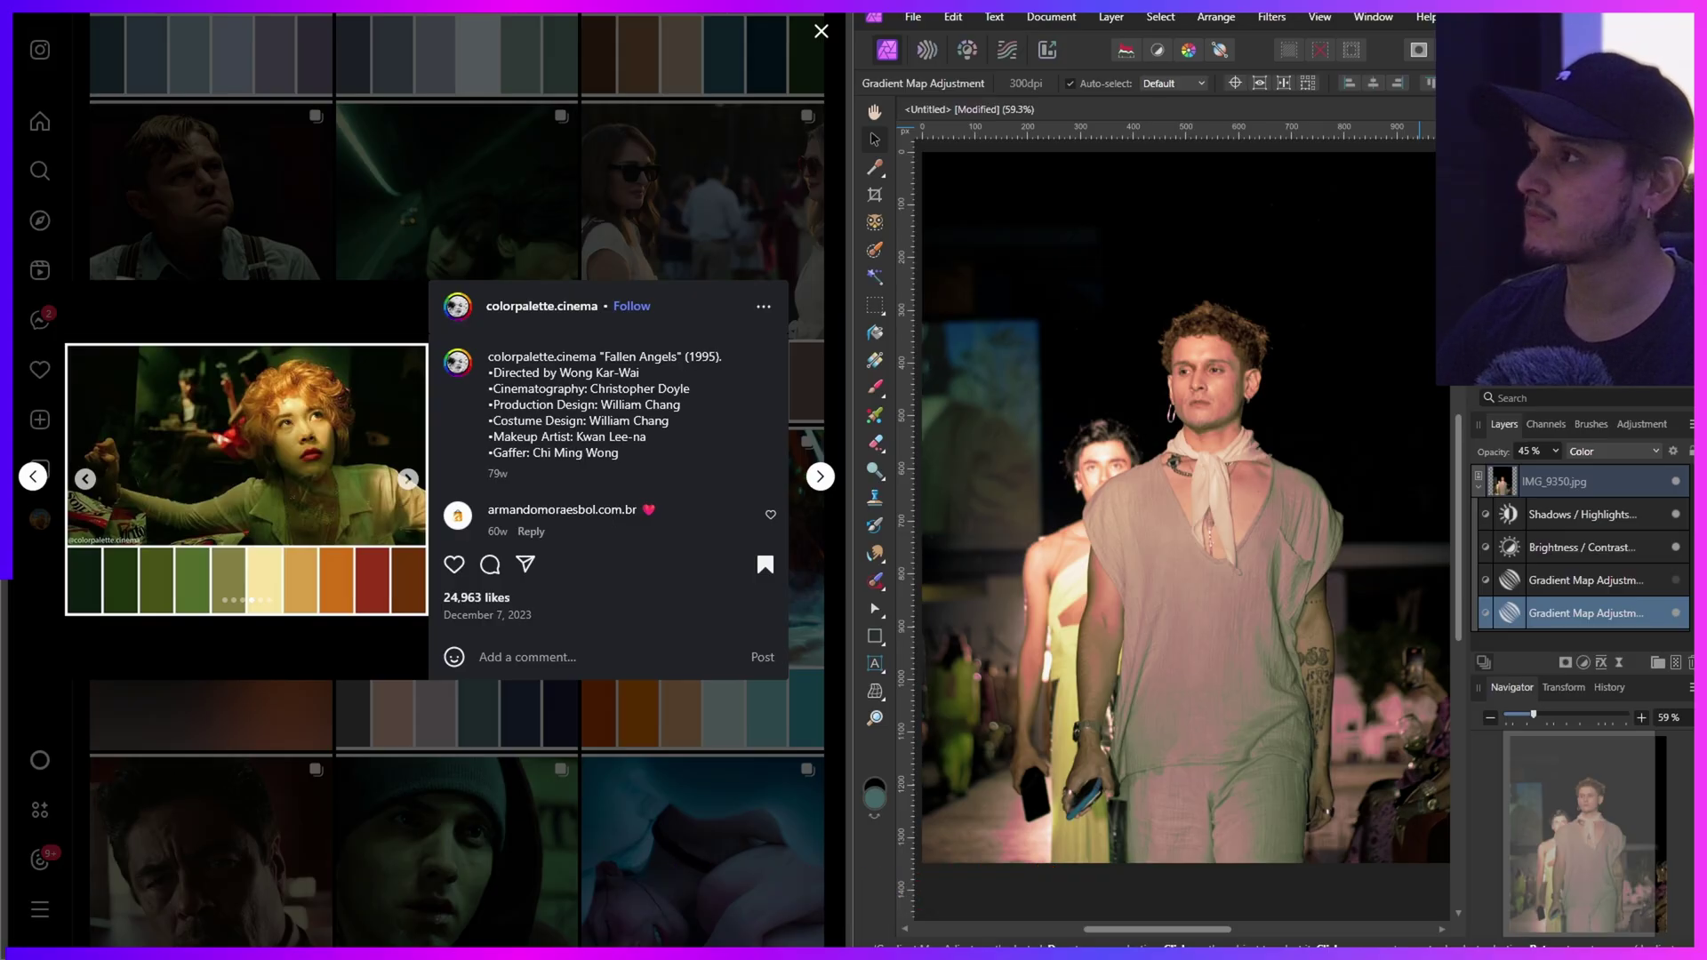
key("super+Up")
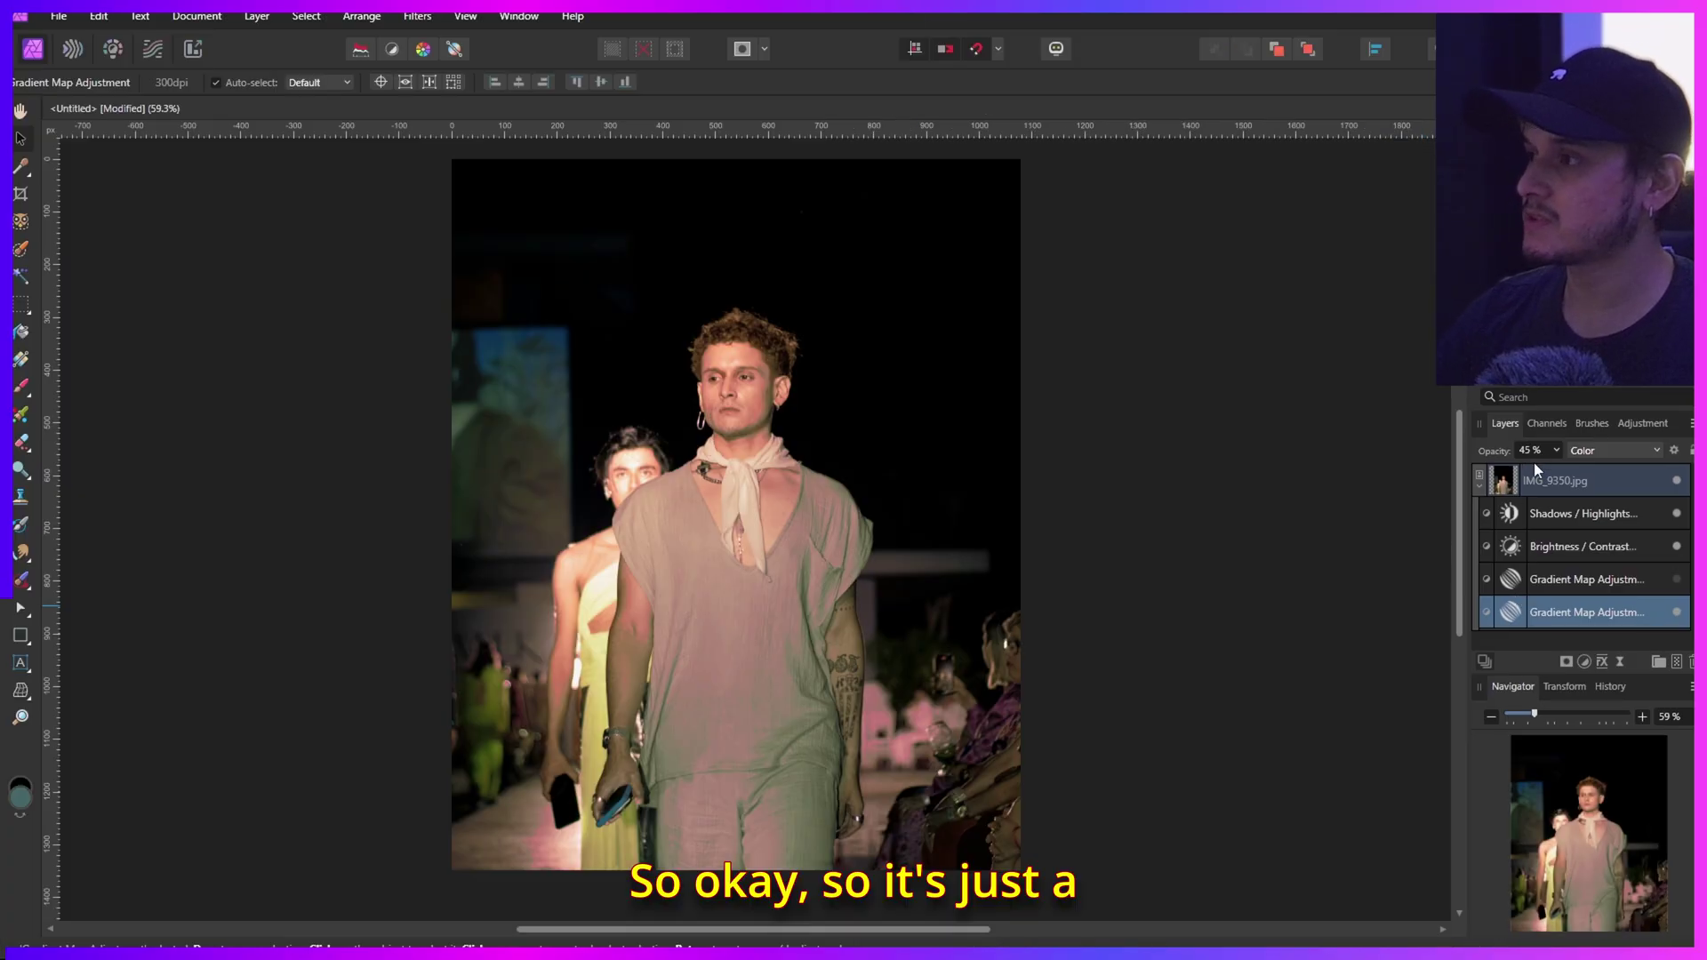
- Rename the lower gradient map adjustment layer as "5 colors"
key("3")
key("5")
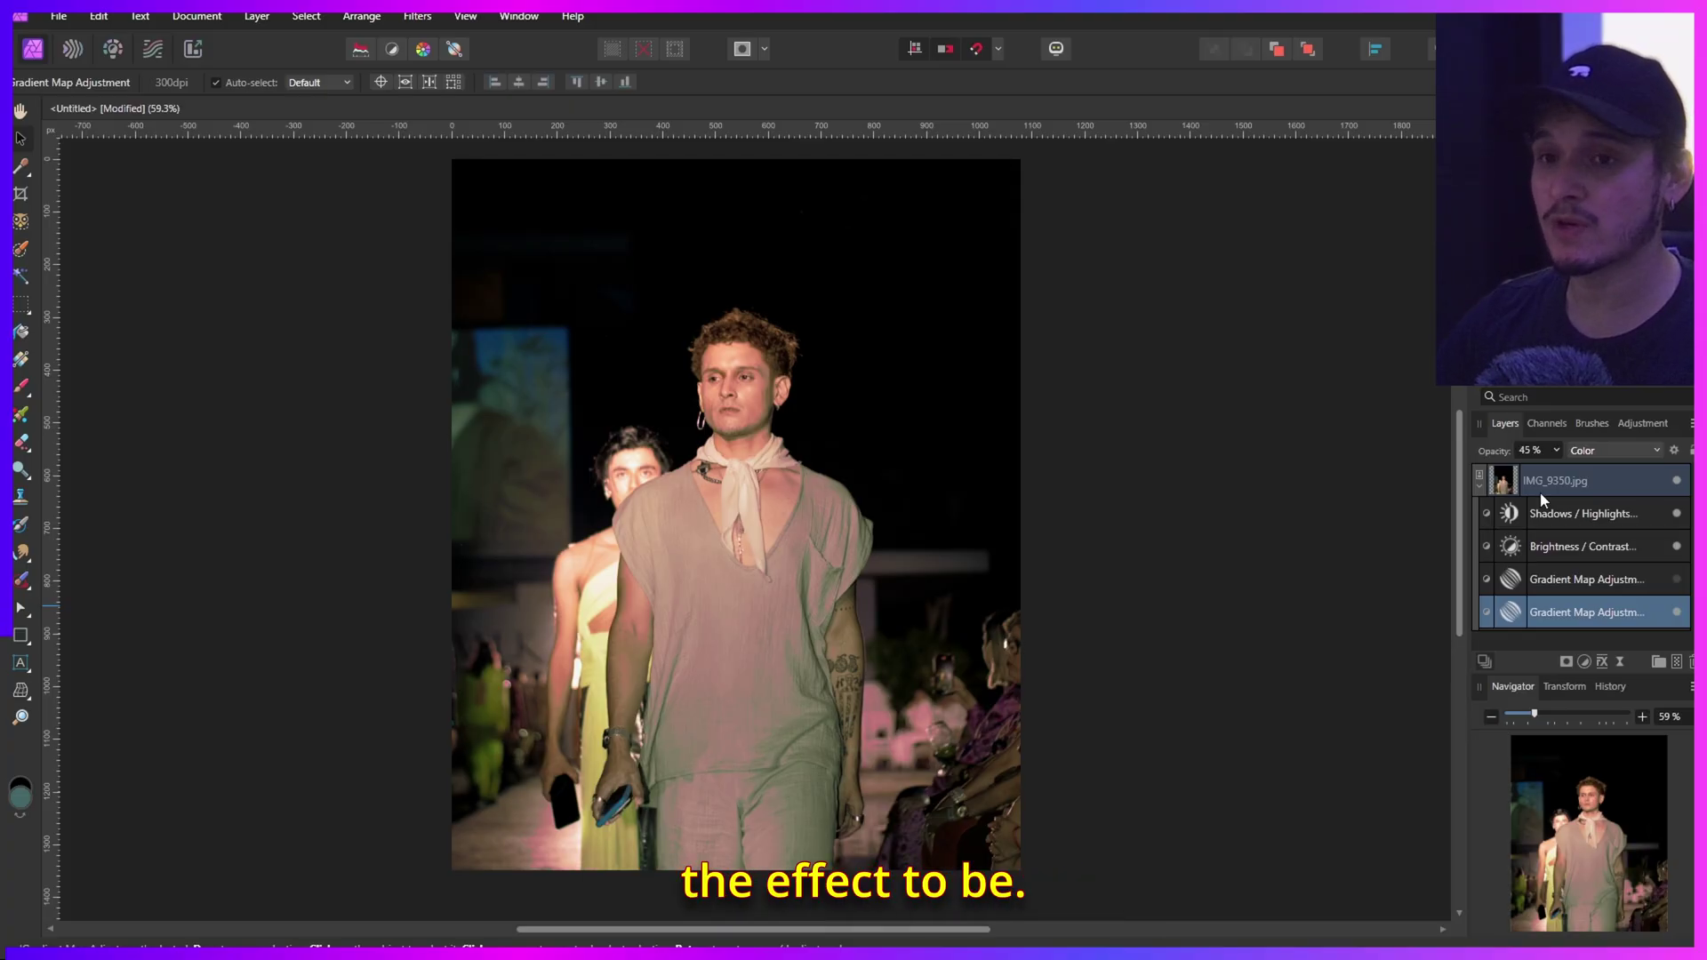
double_click(1624, 613)
type("5")
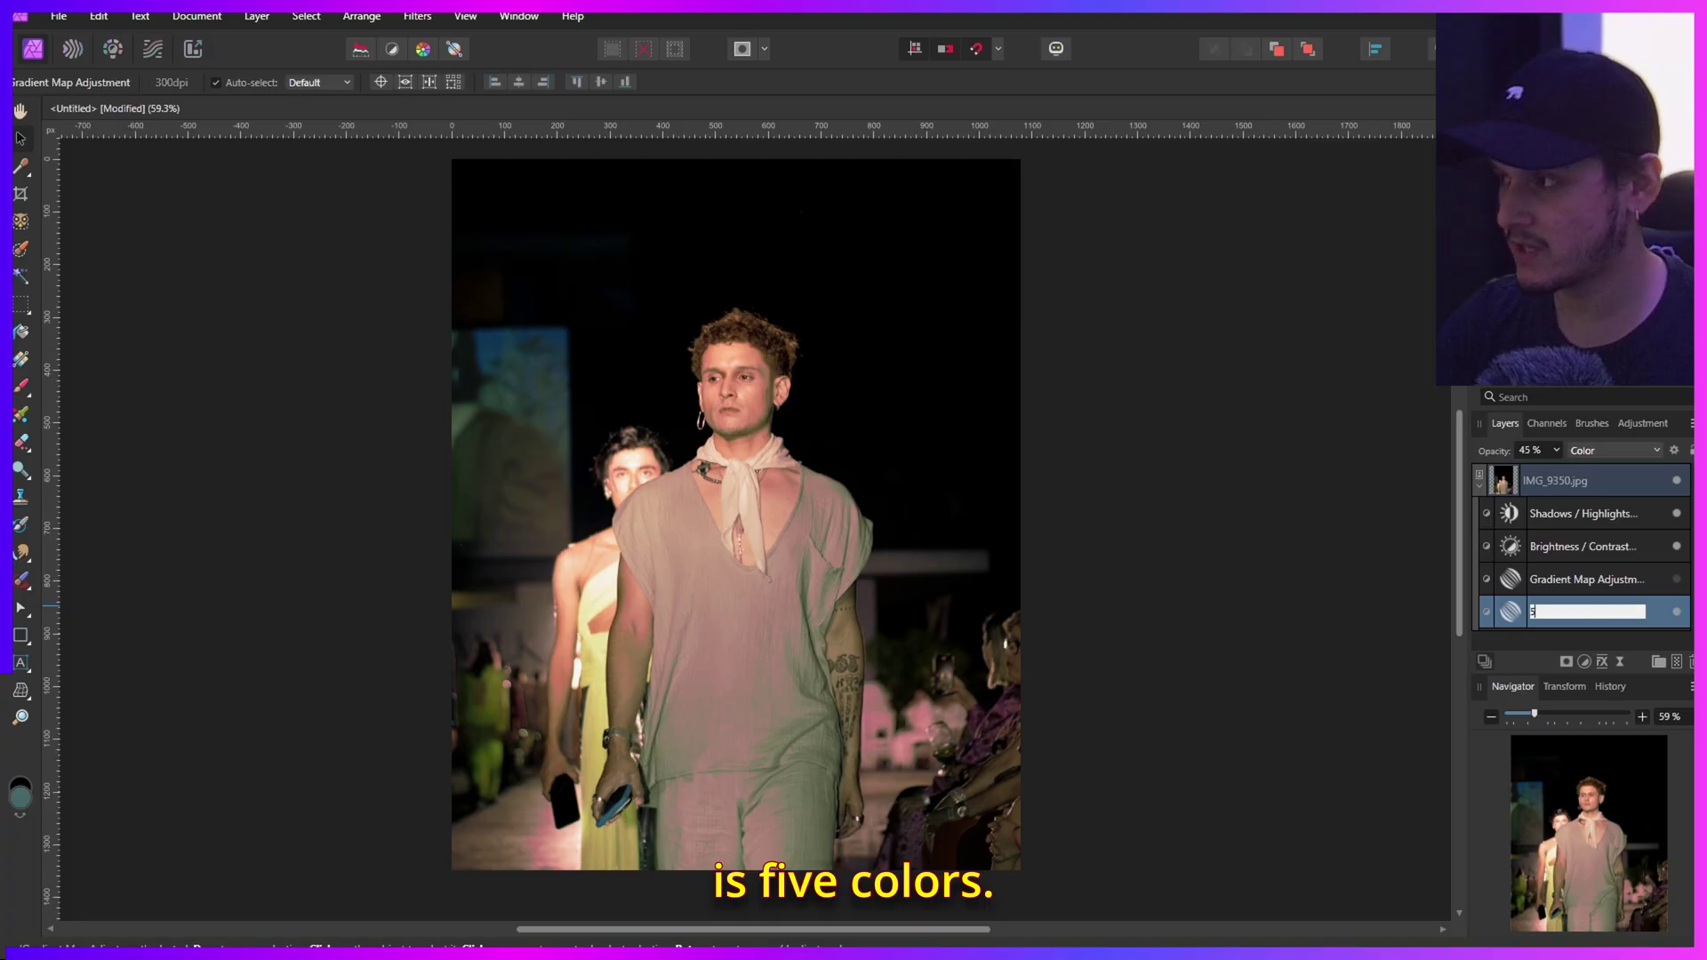
type(" colors")
key("Return")
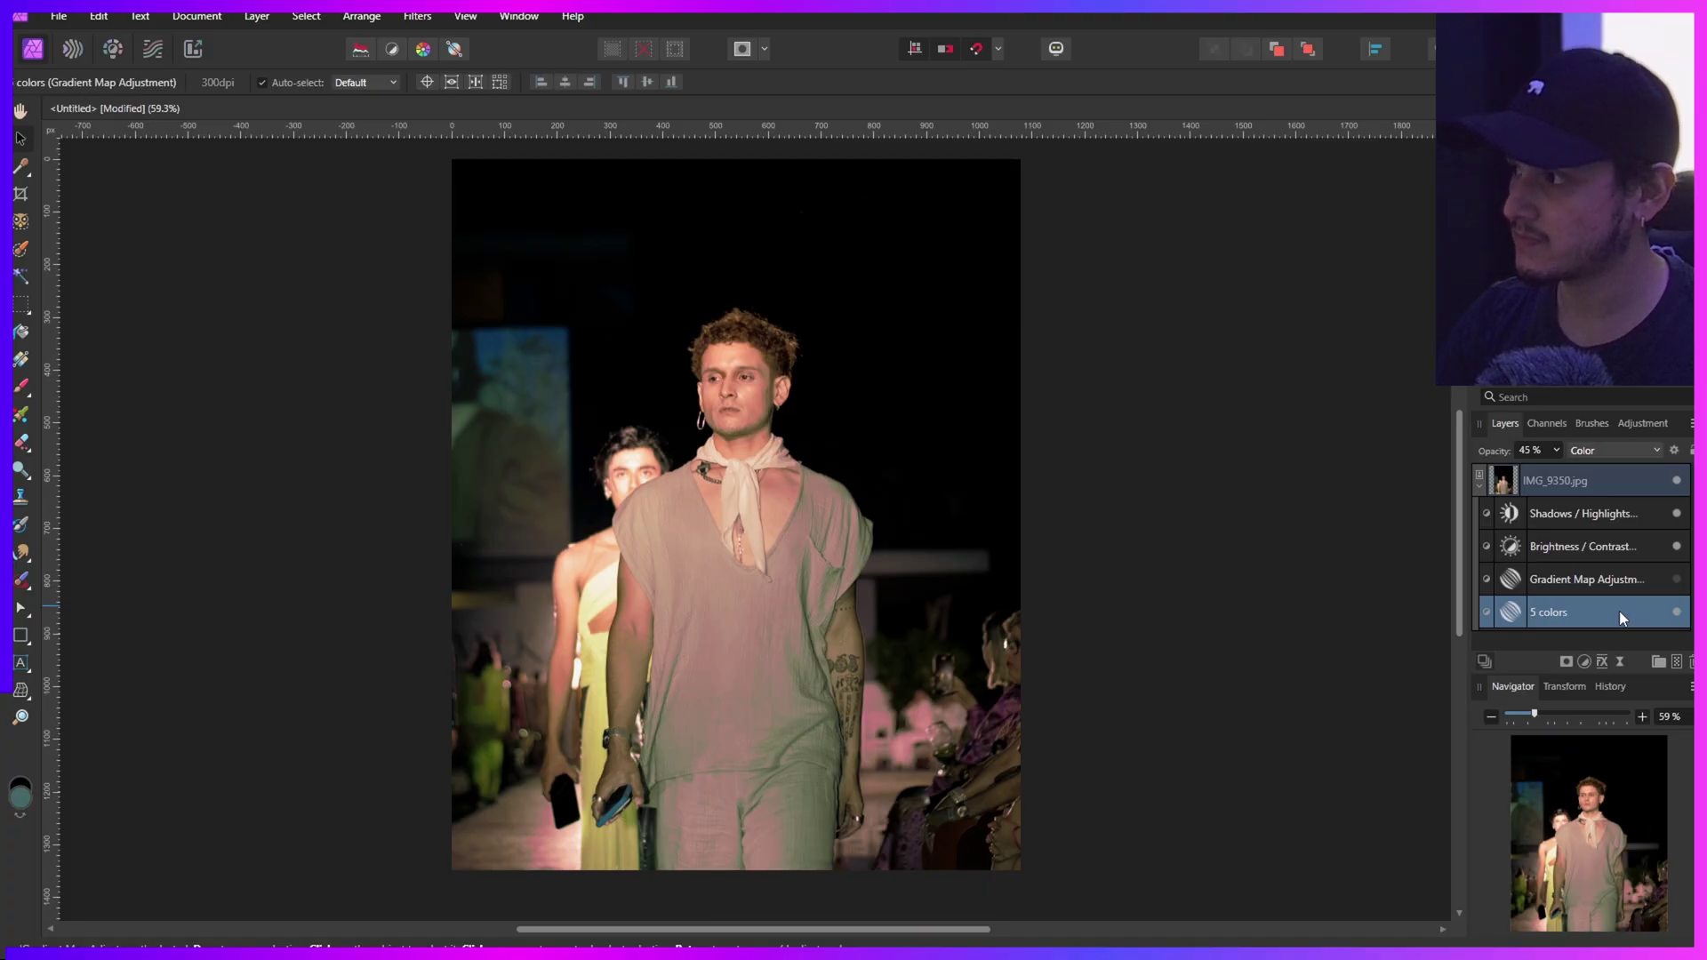
- Rename the upper gradient map adjustment layer as "10 Colors"
double_click(1605, 585)
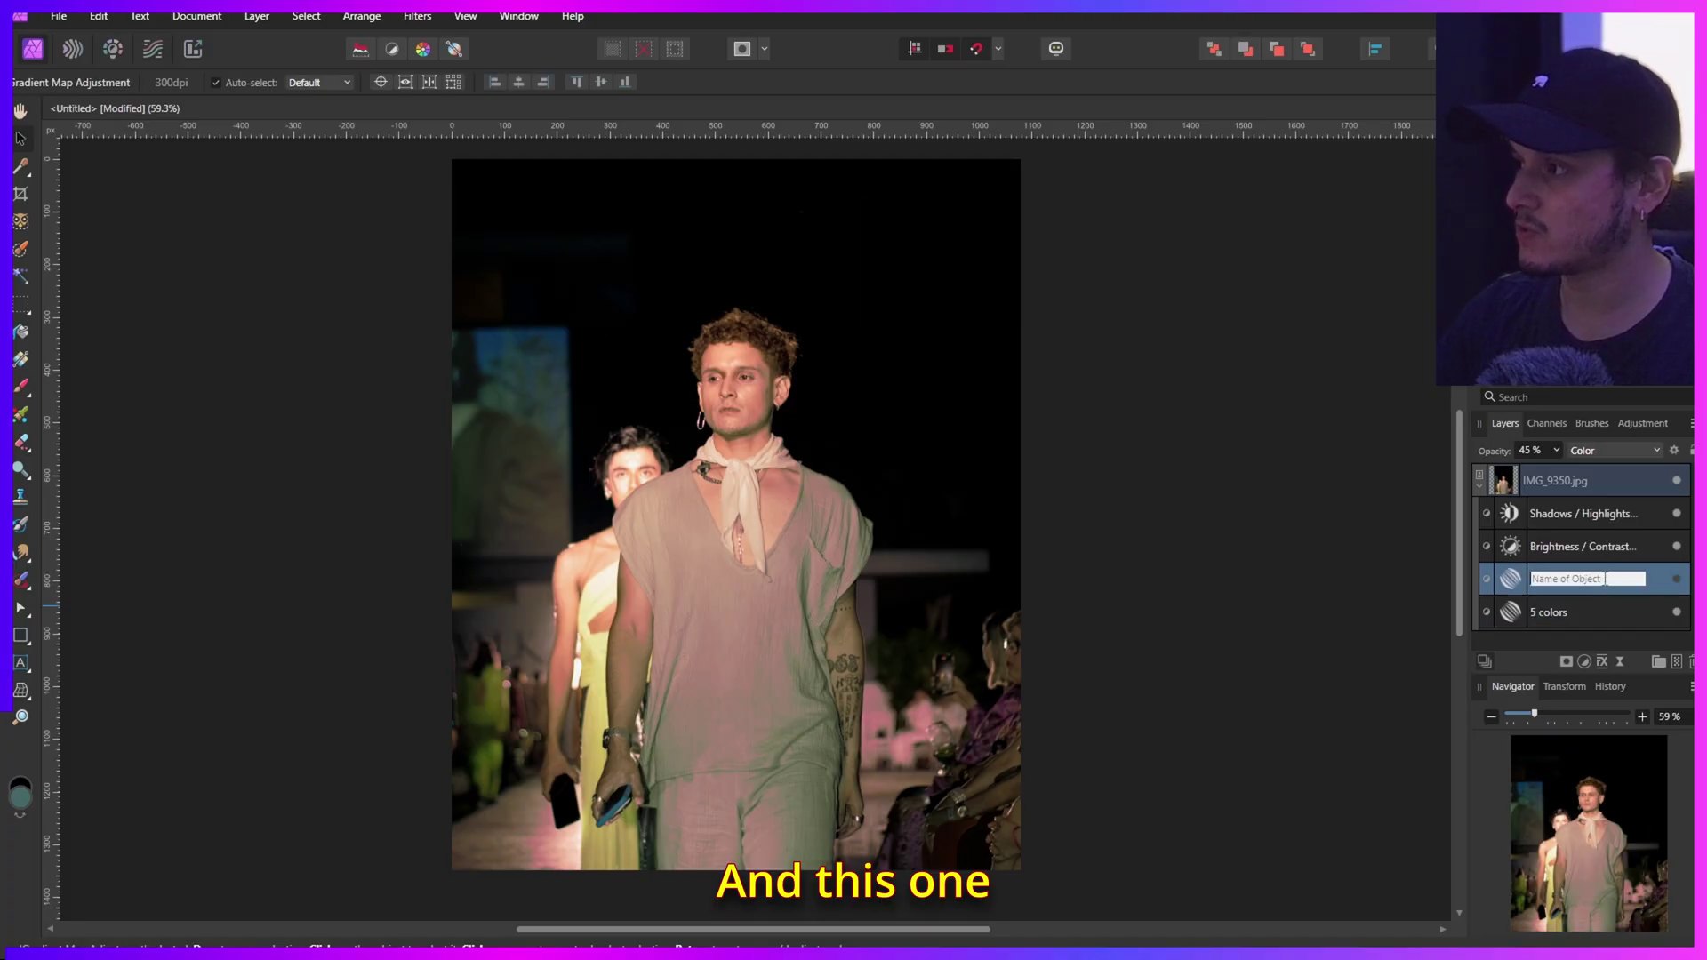
type("10")
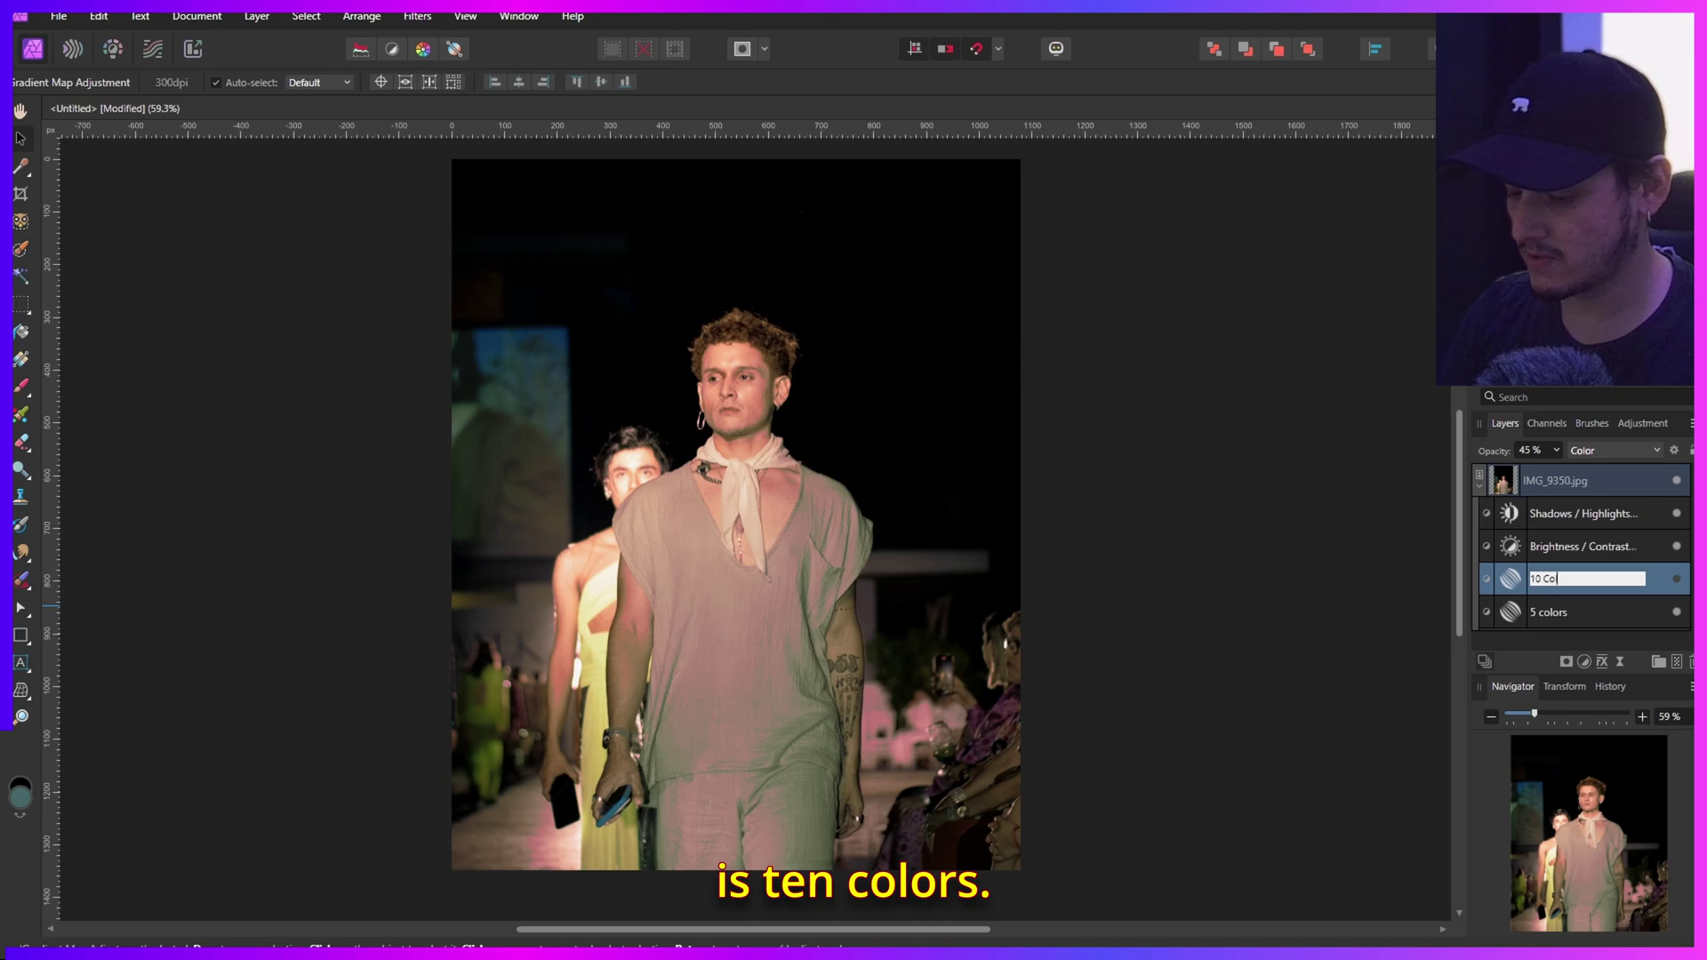
type(" Colors")
key("Return")
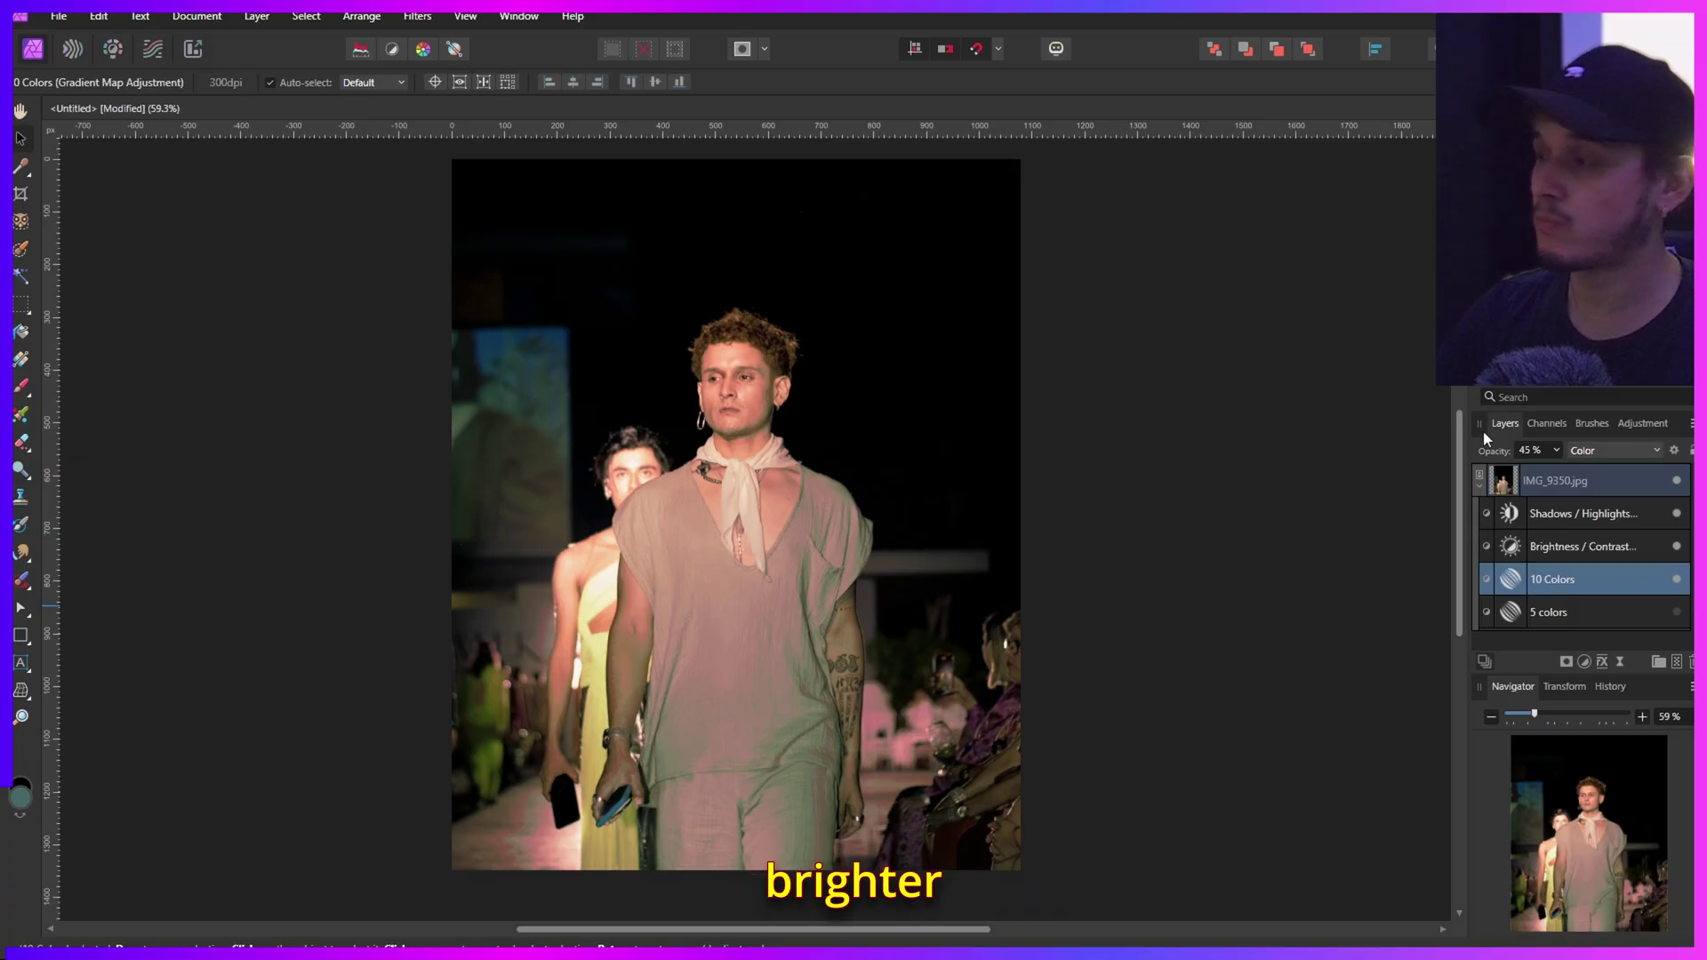
- Set the opacity of the "10 Colors" gradient map to 35%
left_click(1525, 452)
type("35")
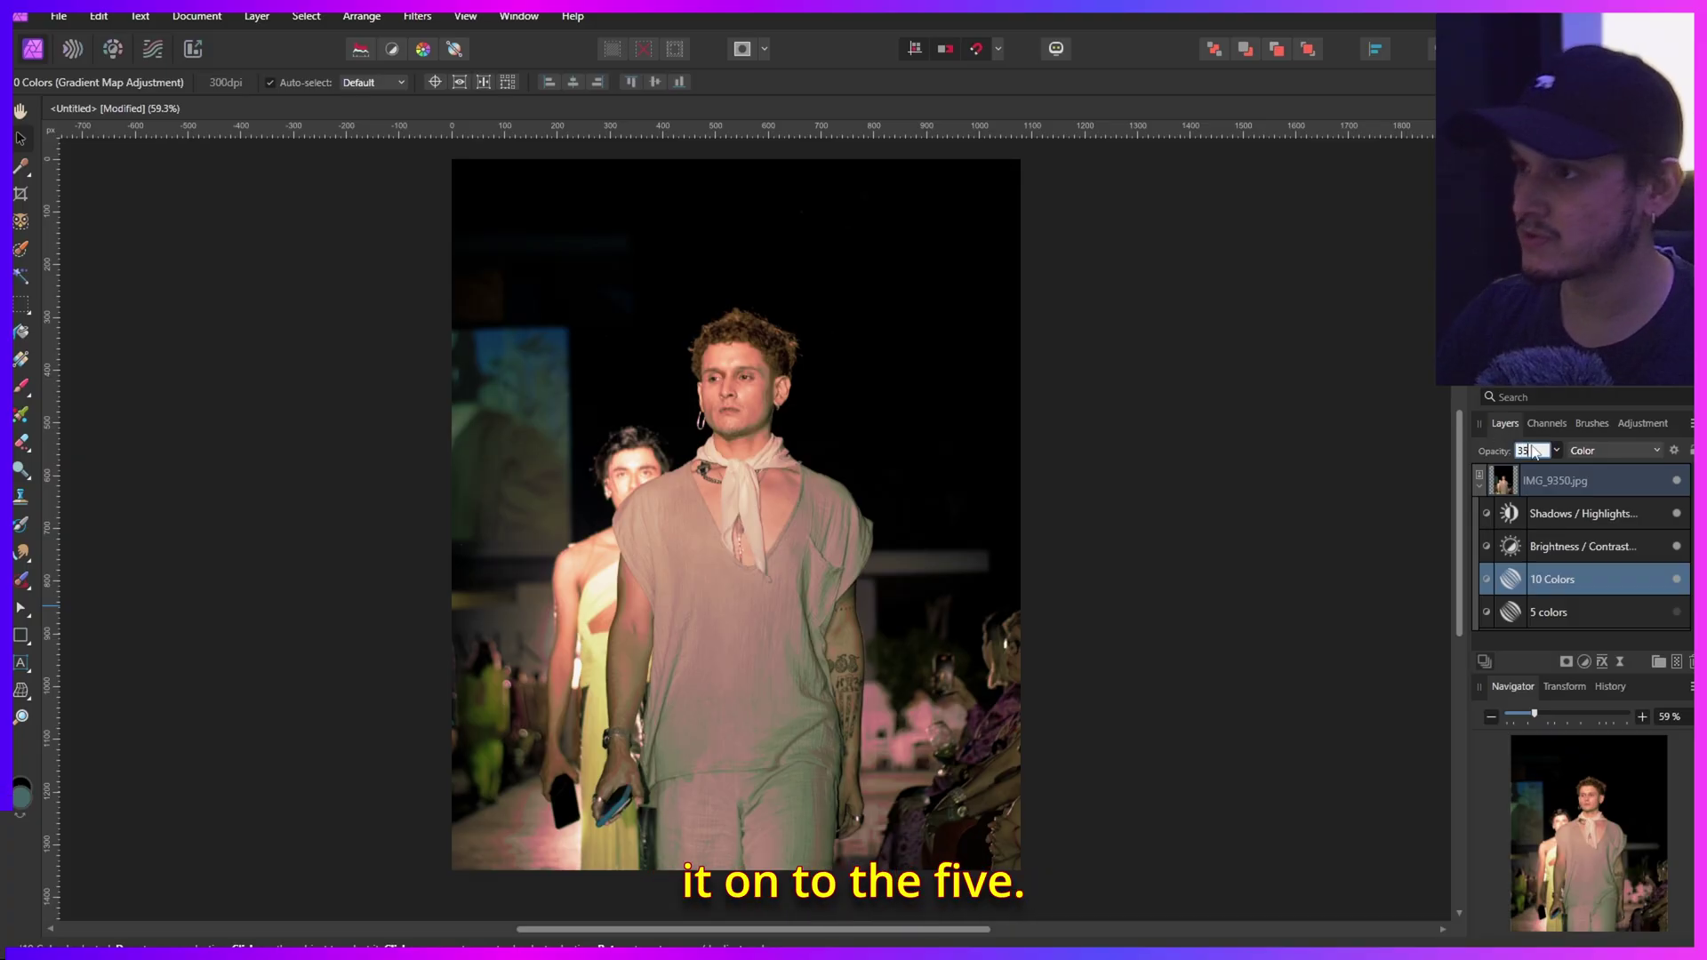
key("Return")
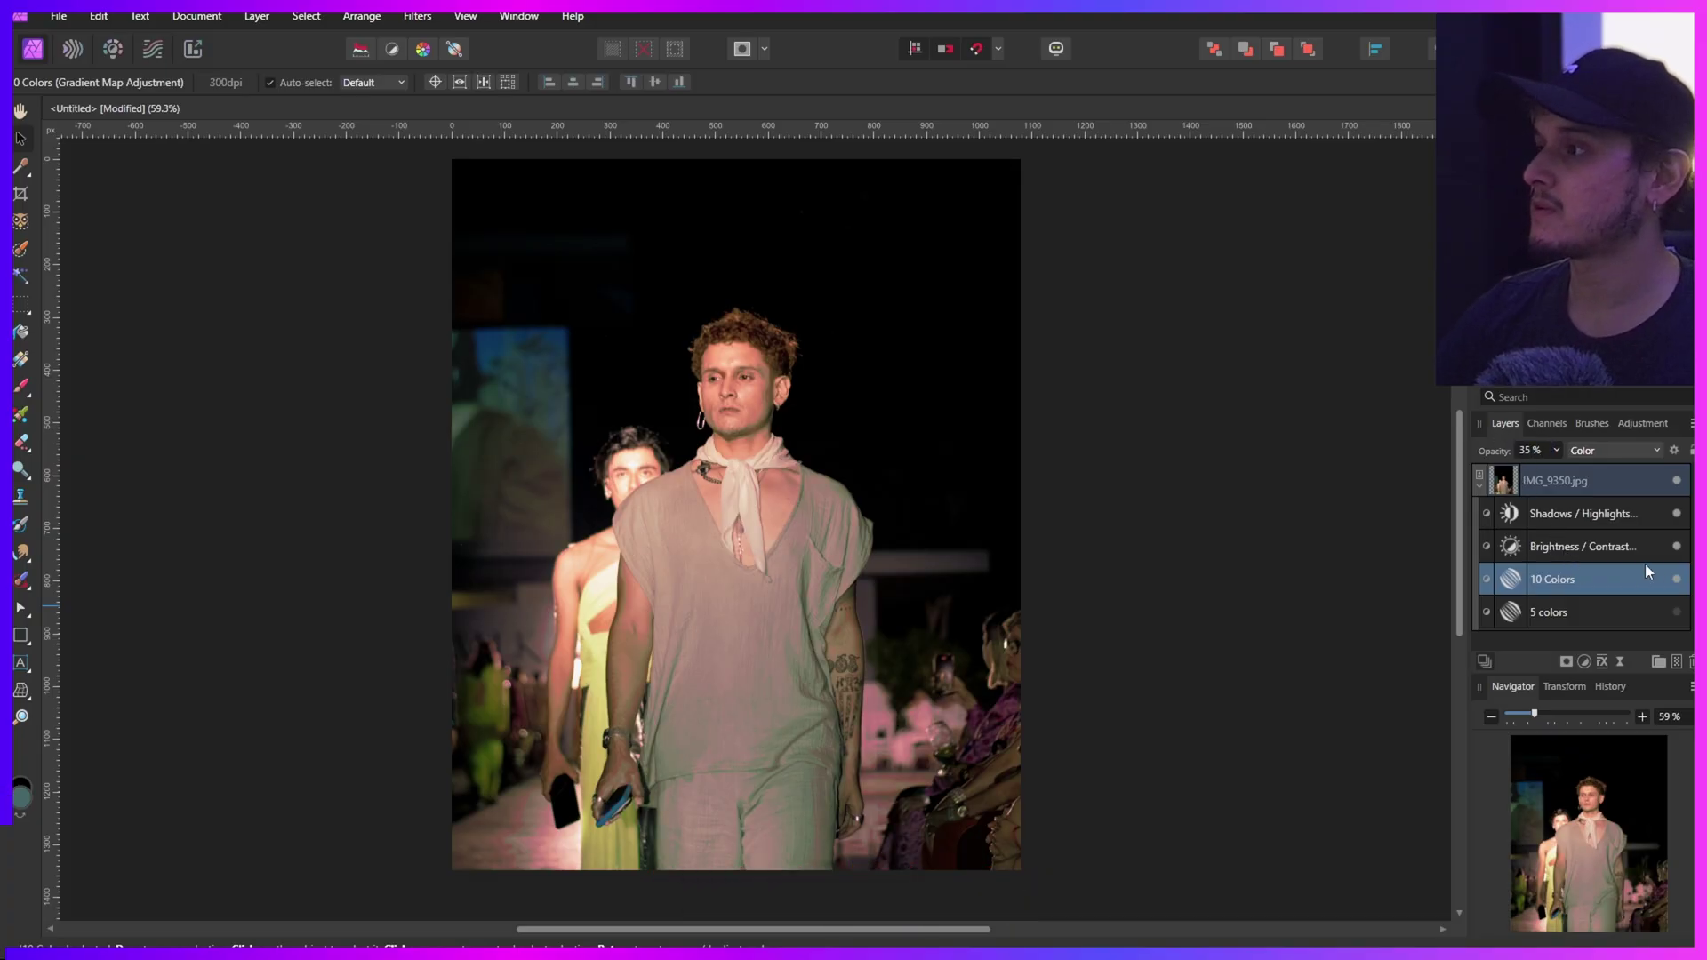
- Toggle the visibility of the "10 Colors" gradient map to compare the photo with and without its grade
left_click(1678, 578)
left_click(1677, 578)
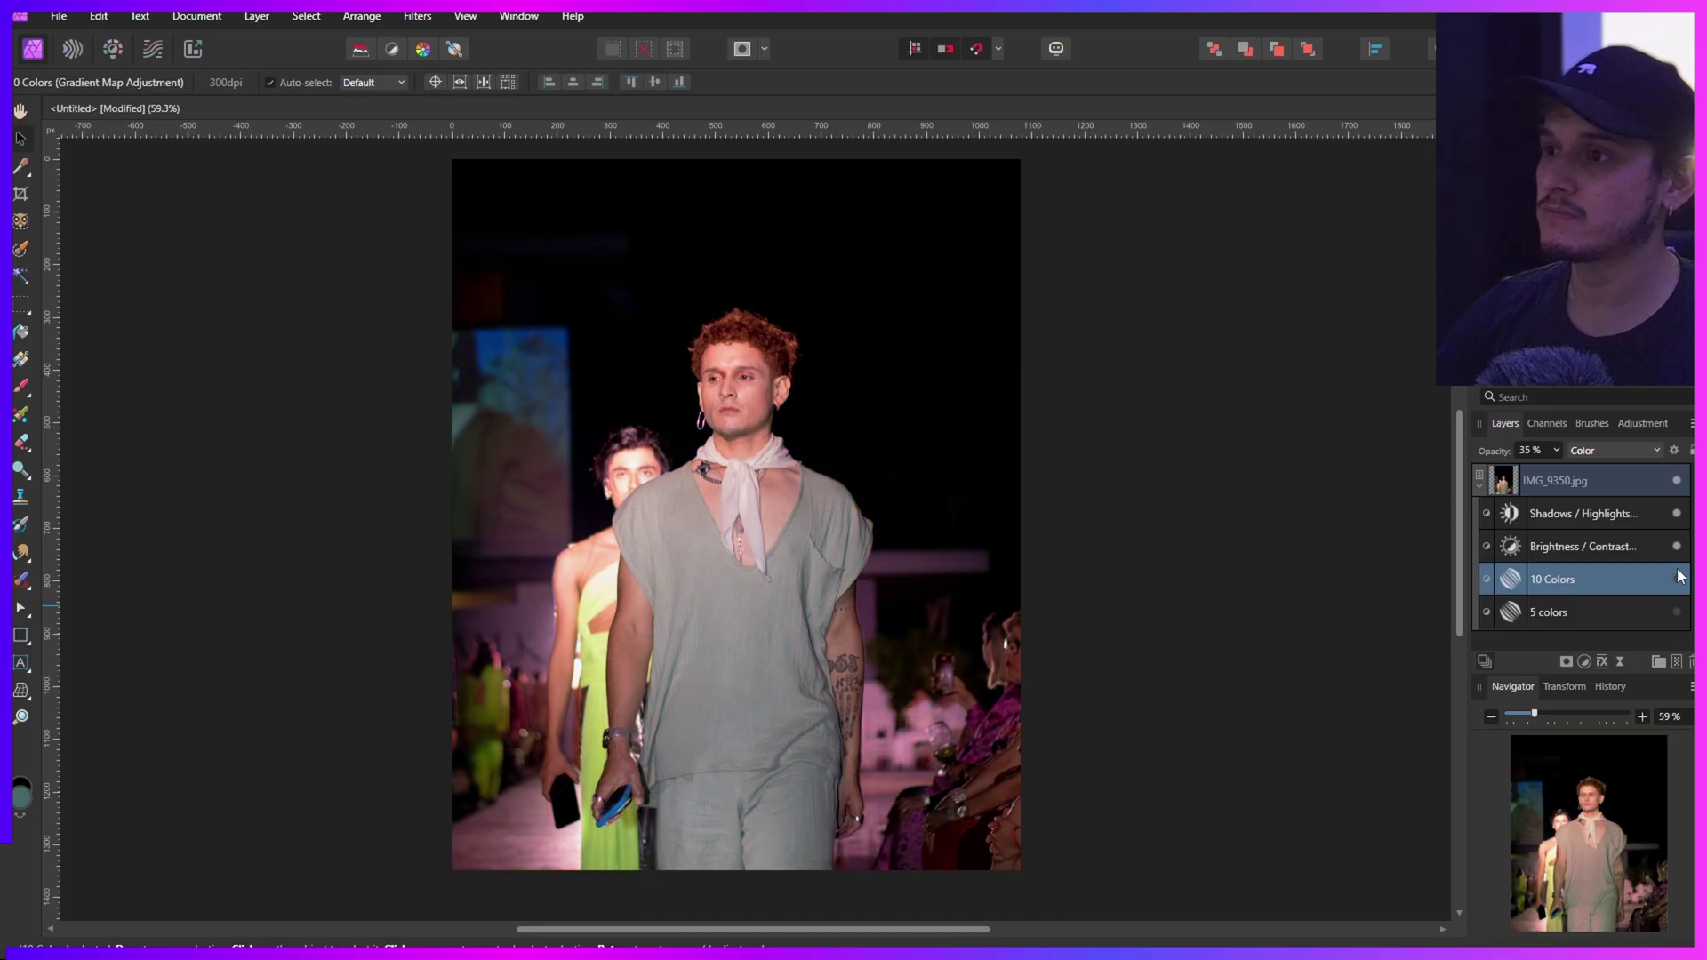
left_click(1677, 578)
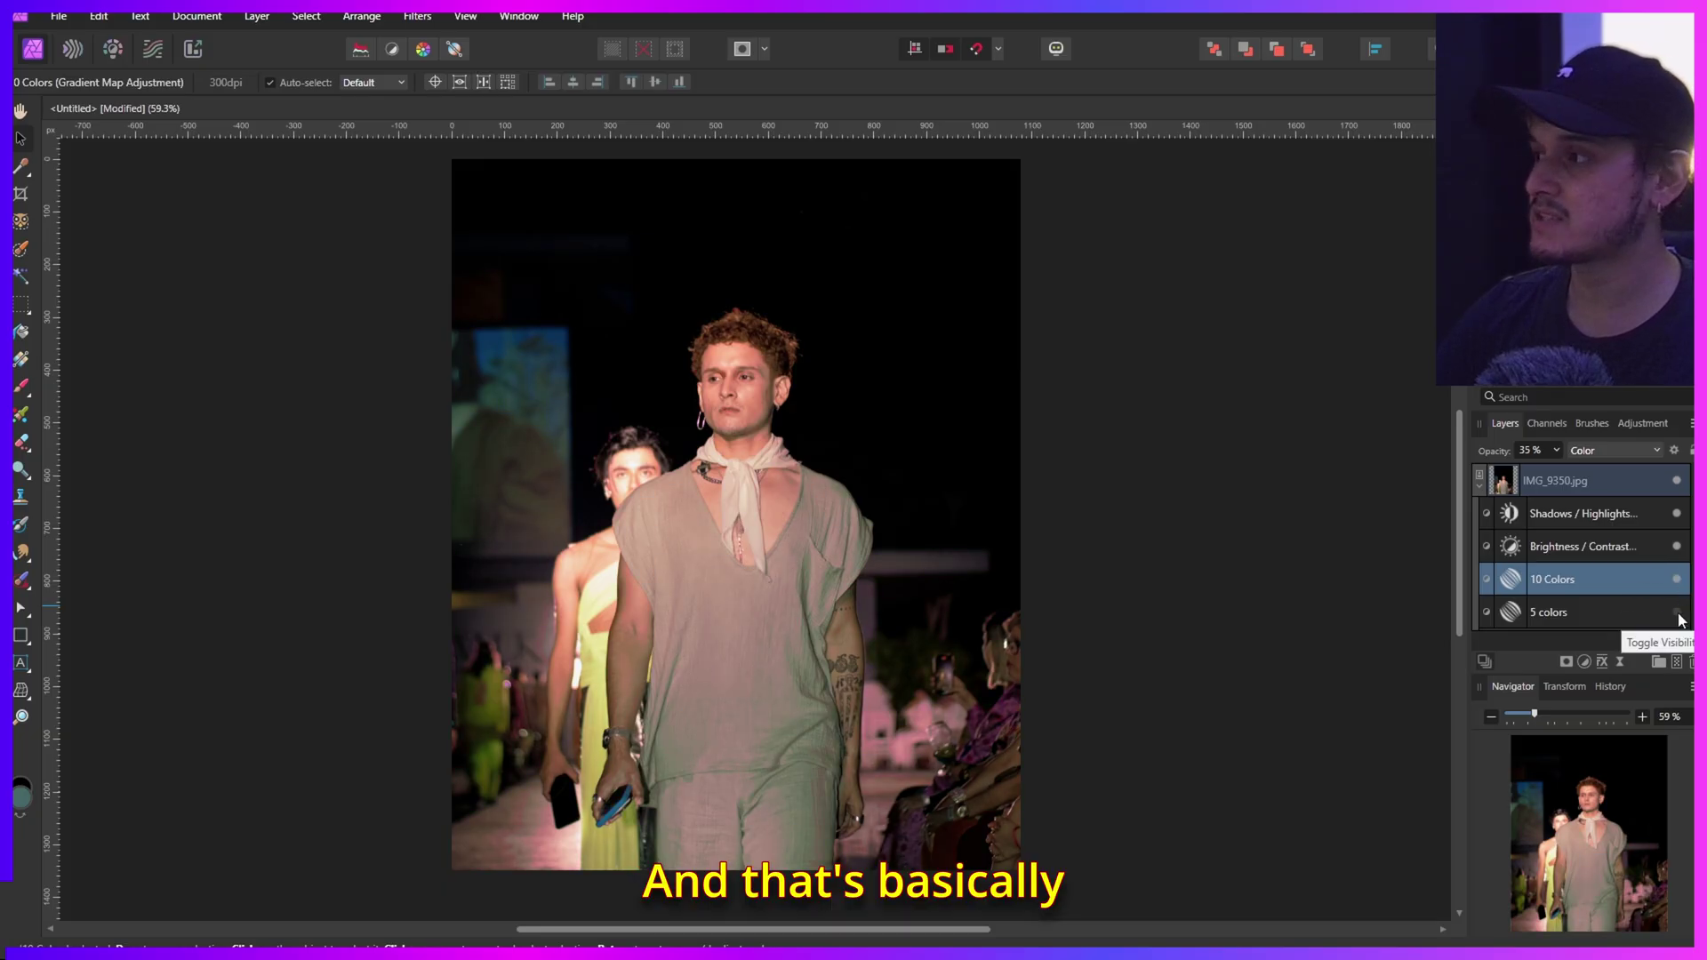
left_click(1680, 580)
left_click(1679, 580)
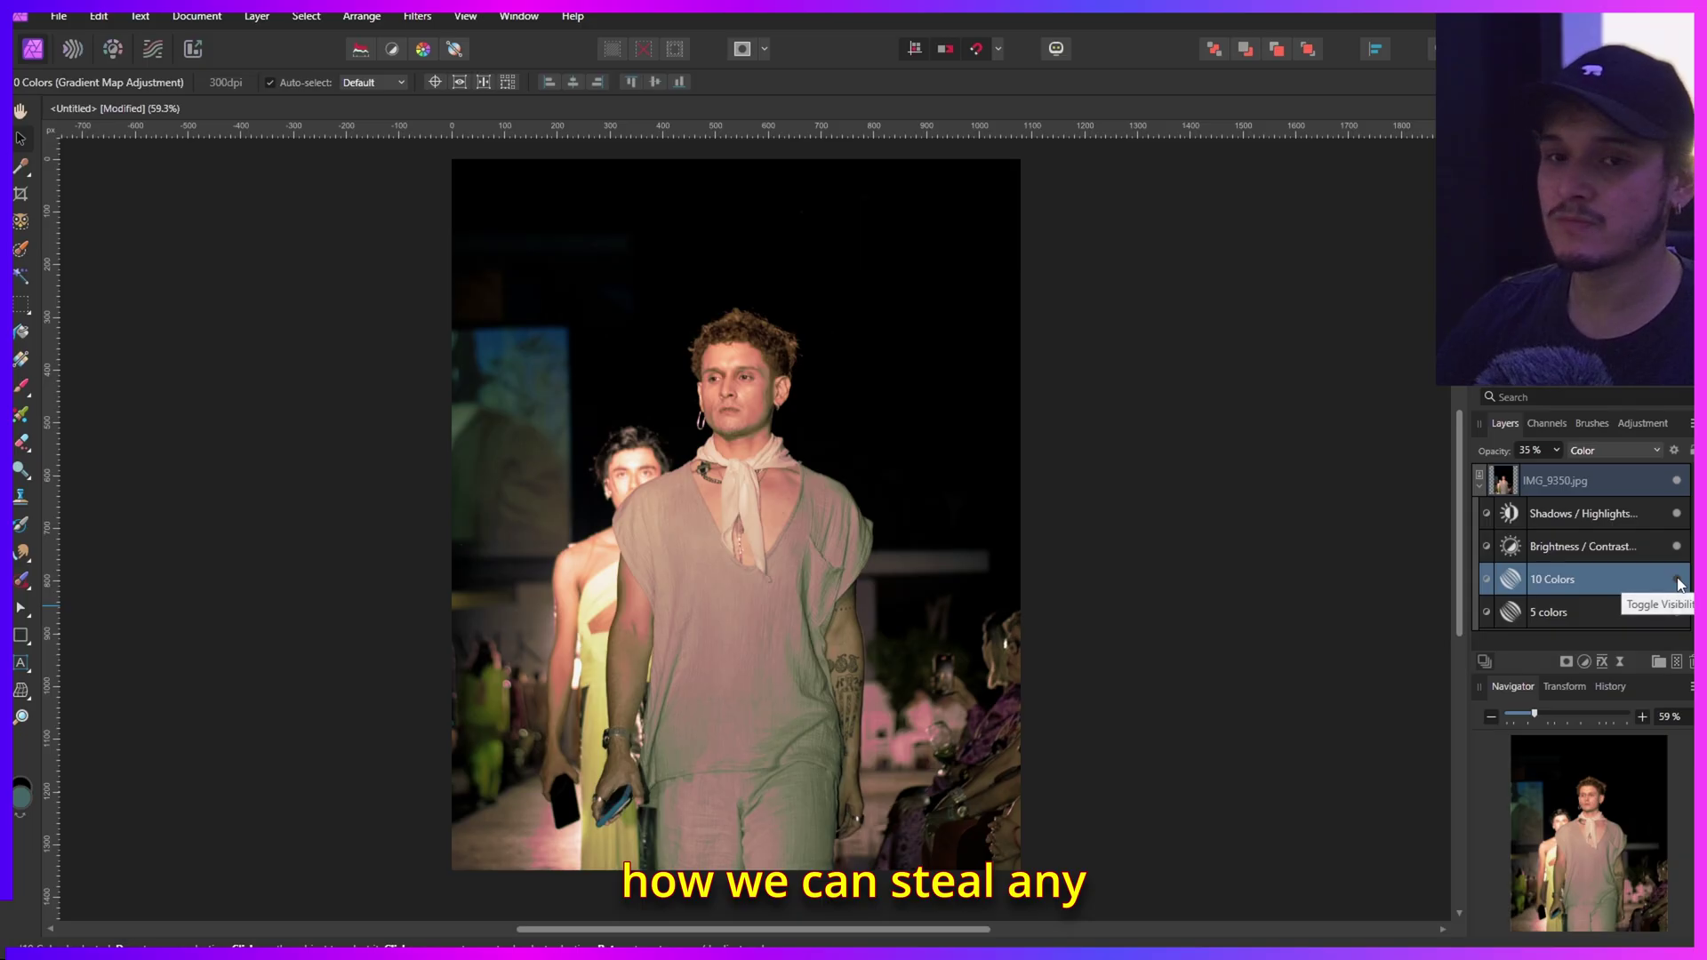